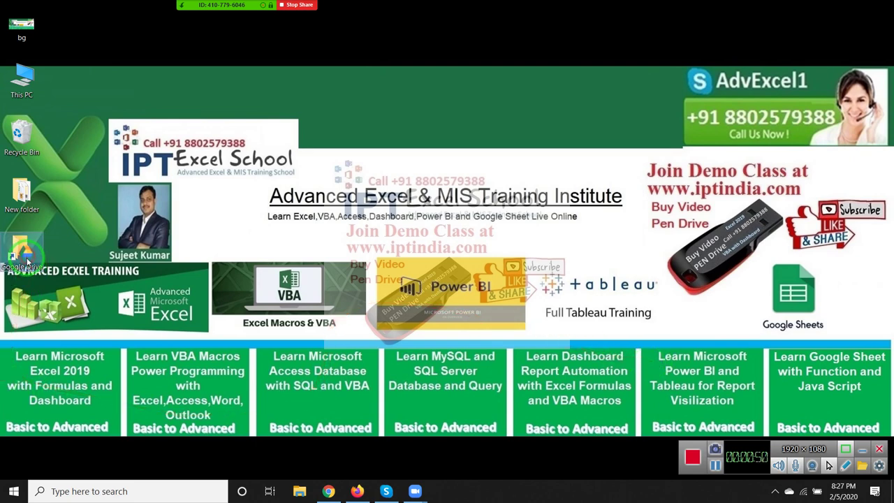
# - Bring the Chrome browser window to the front
pyautogui.click(406, 492)
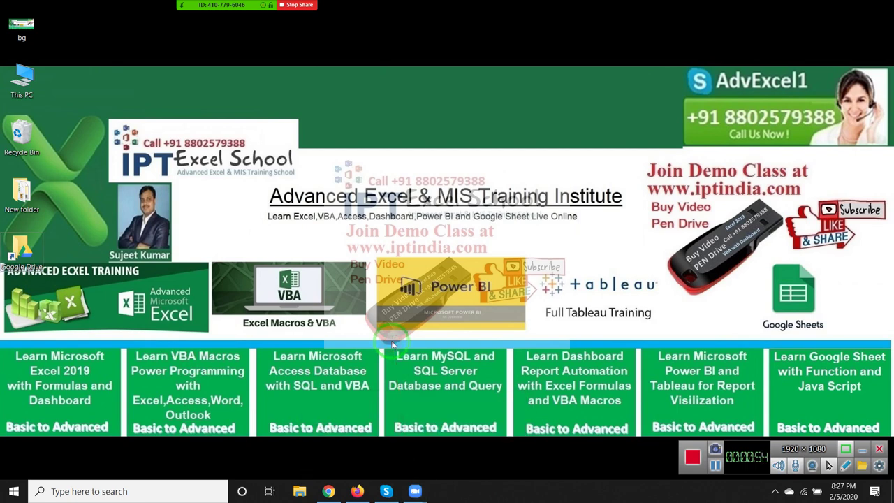
pyautogui.click(330, 491)
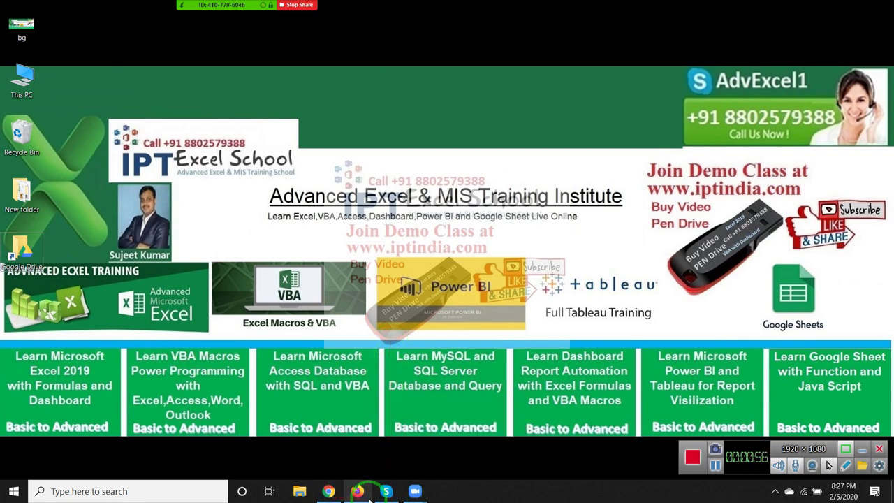
pyautogui.click(355, 494)
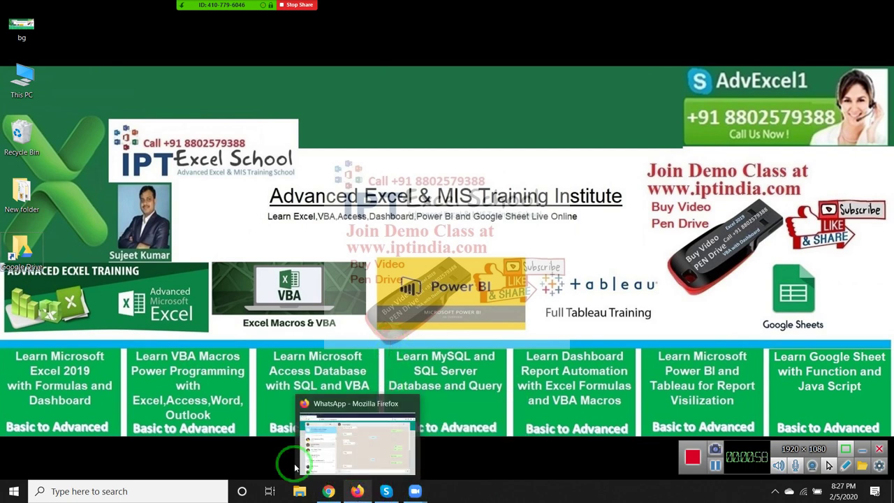
pyautogui.click(19, 251)
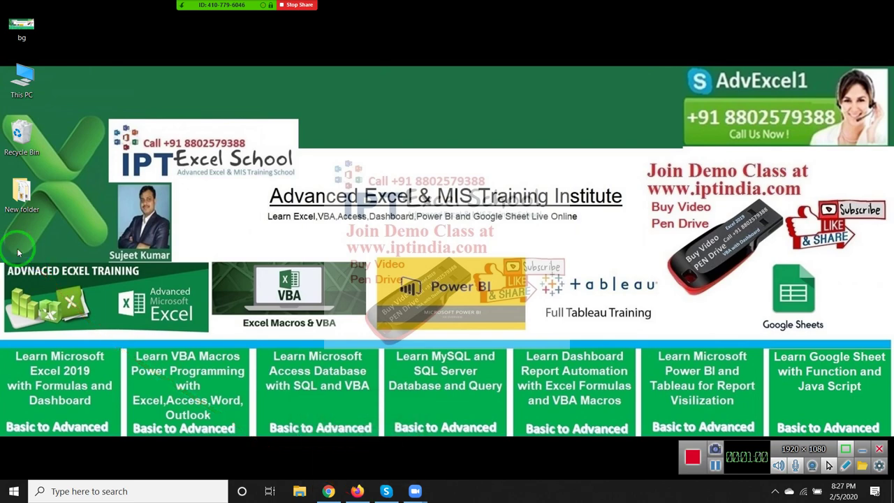
pyautogui.click(331, 492)
pyautogui.click(356, 493)
pyautogui.click(356, 493)
pyautogui.click(329, 491)
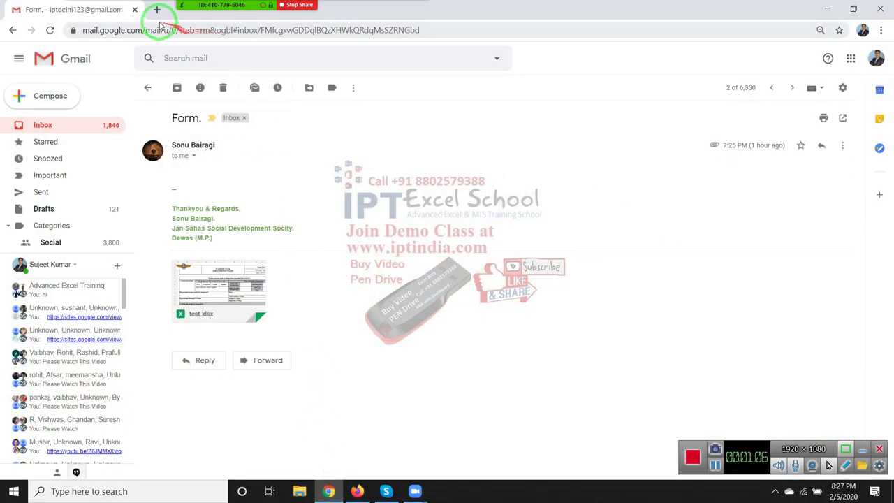
# - Load the My Drive page of Google Drive in a new Chrome tab
pyautogui.click(156, 9)
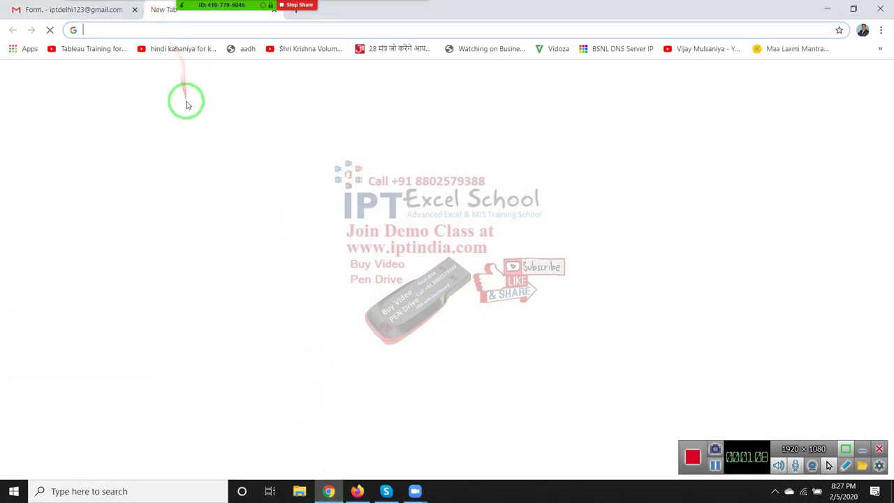
pyautogui.write('d')
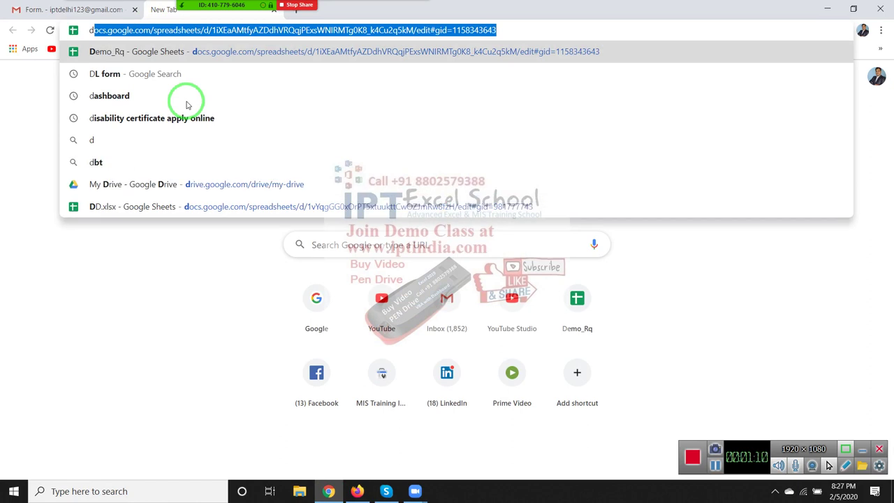
pyautogui.write('r')
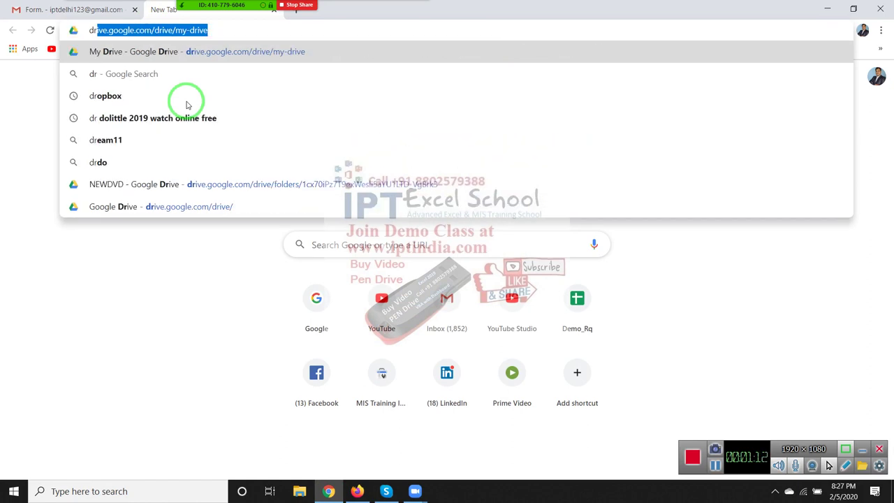
pyautogui.press('Return')
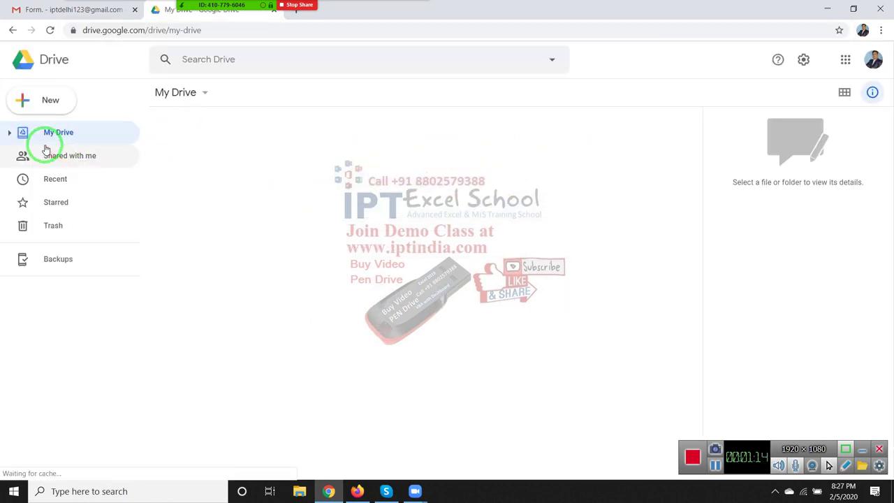
pyautogui.click(17, 105)
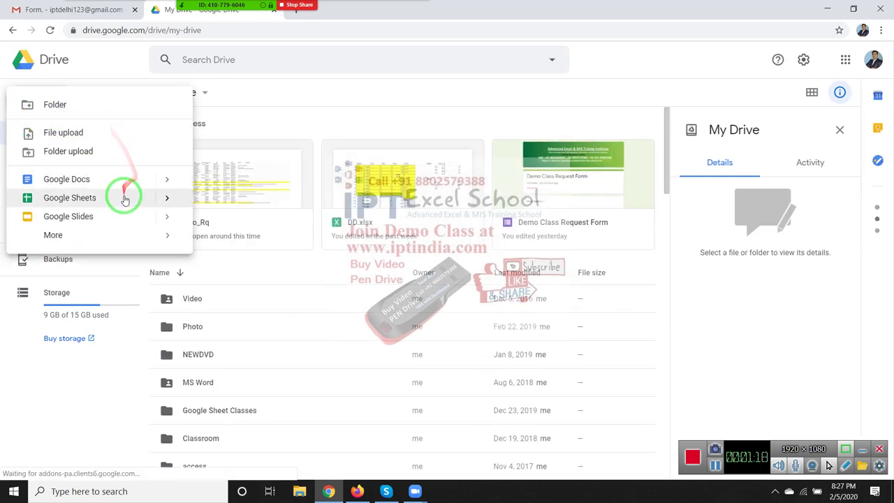
pyautogui.press('Escape')
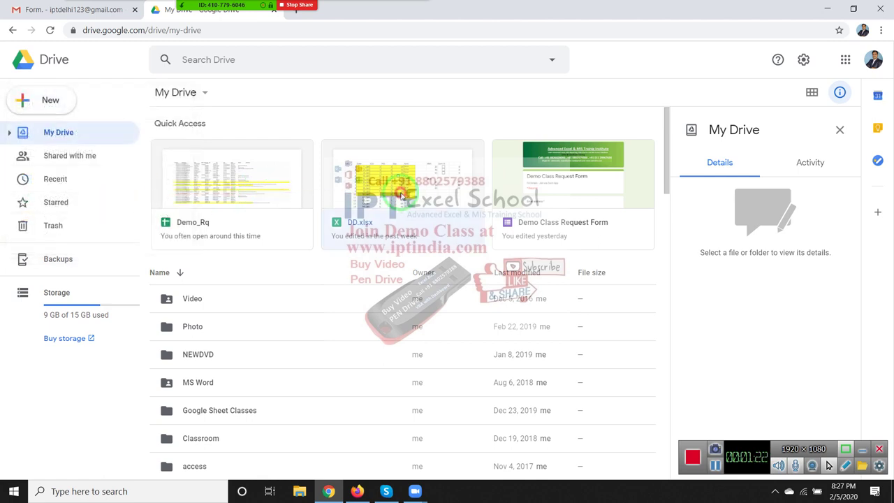
# - Preview DD.xlsx and open it with Google Sheets
pyautogui.click(402, 198)
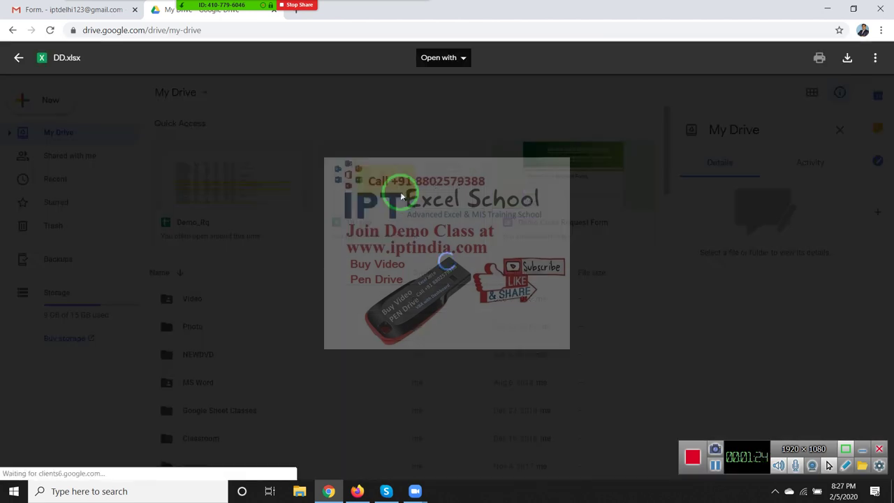
pyautogui.click(440, 58)
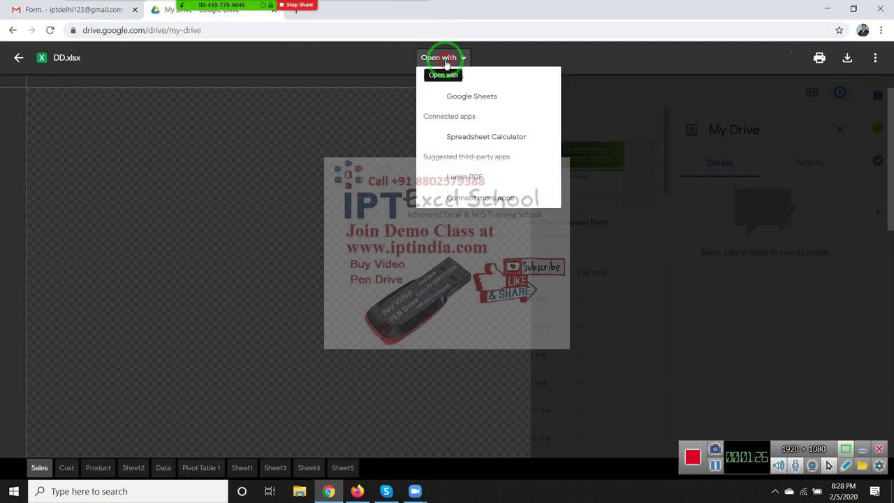
pyautogui.click(451, 96)
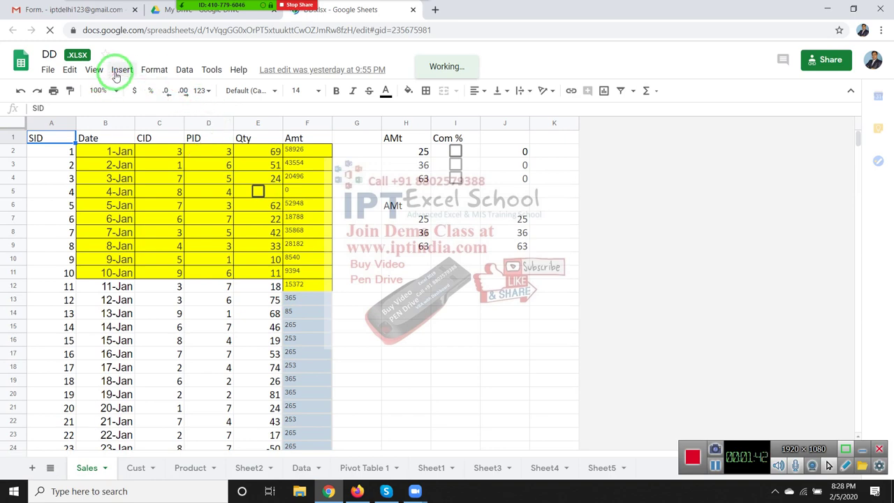
# - Look through the Format, Insert, Tools and Data menus of the DD.xlsx spreadsheet
pyautogui.click(155, 70)
pyautogui.moveTo(127, 70)
pyautogui.moveTo(213, 72)
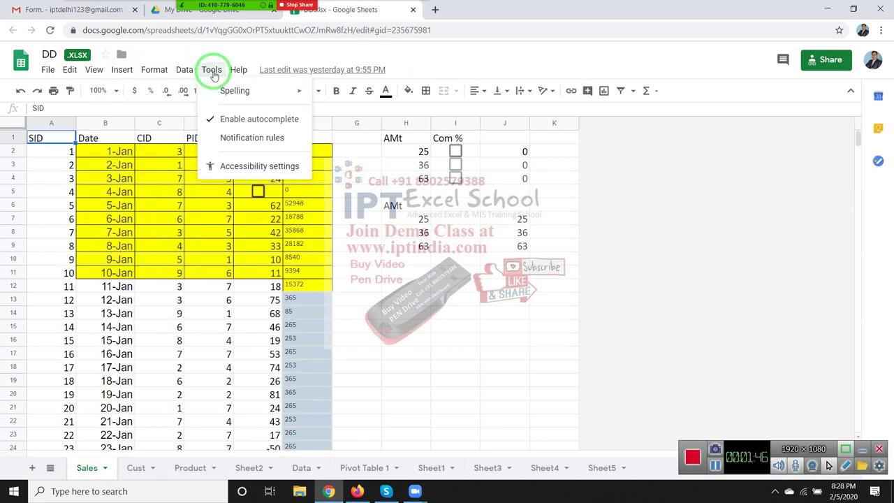
pyautogui.moveTo(185, 74)
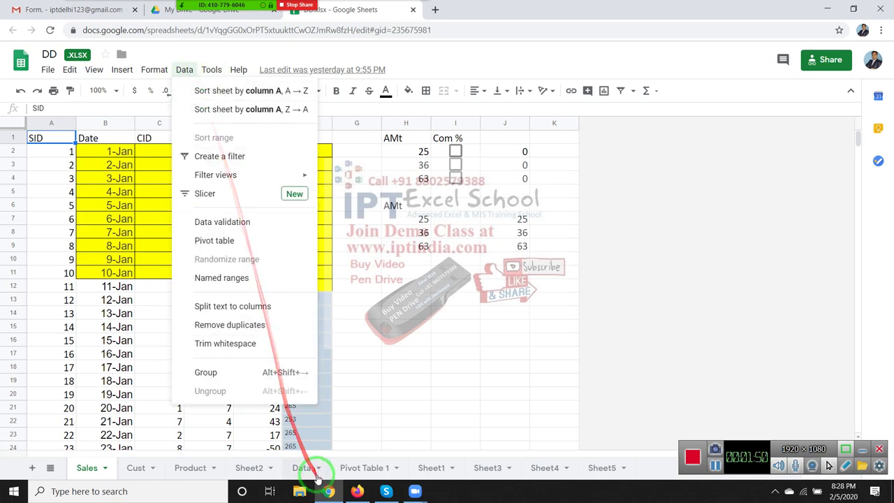
pyautogui.click(395, 335)
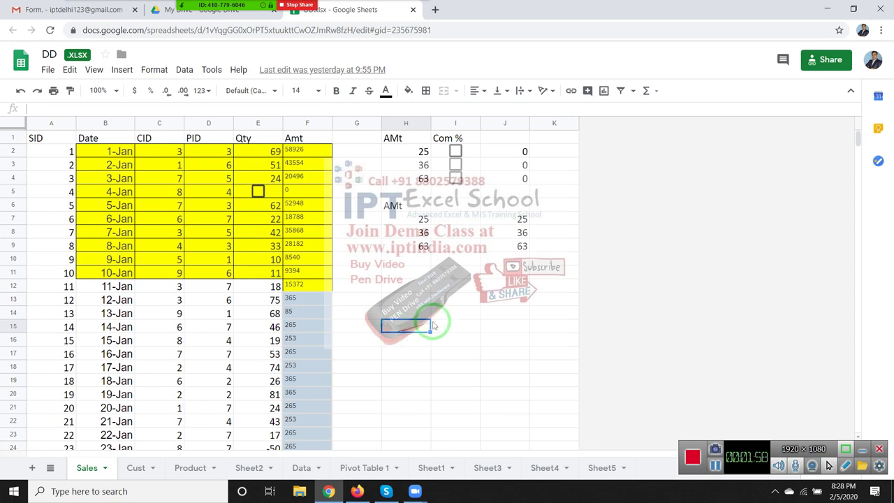
# - Check the Share settings, then close the spreadsheet tab and show the desktop
pyautogui.click(827, 59)
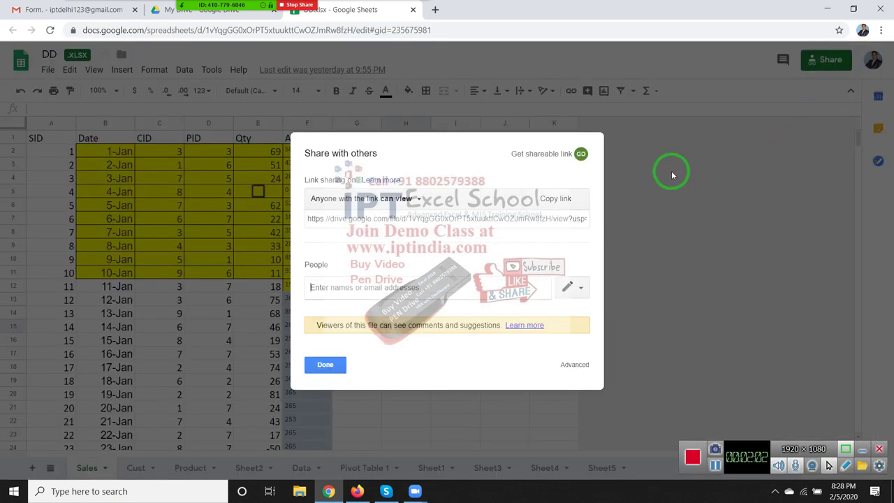
pyautogui.click(672, 170)
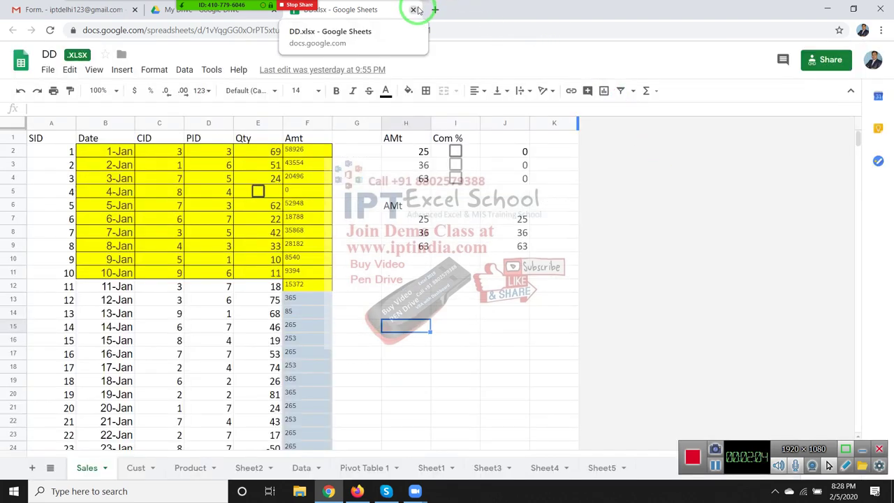
pyautogui.click(413, 9)
pyautogui.press('super+d')
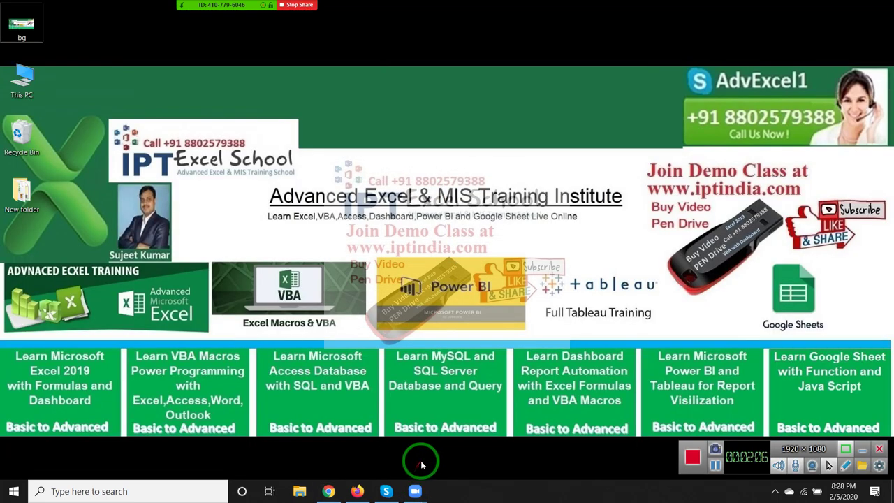
# - Refresh the desktop and restore the Chrome window showing the DD.xlsx preview
pyautogui.rightClick(353, 241)
pyautogui.click(411, 276)
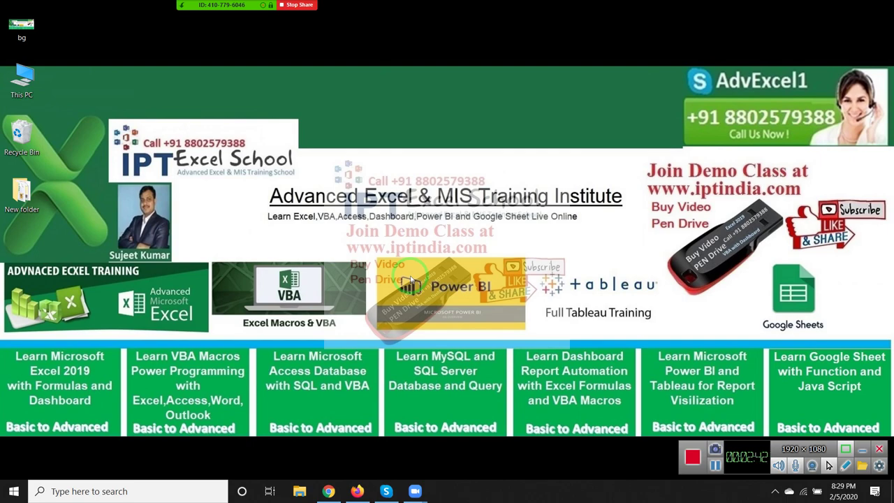
pyautogui.click(328, 490)
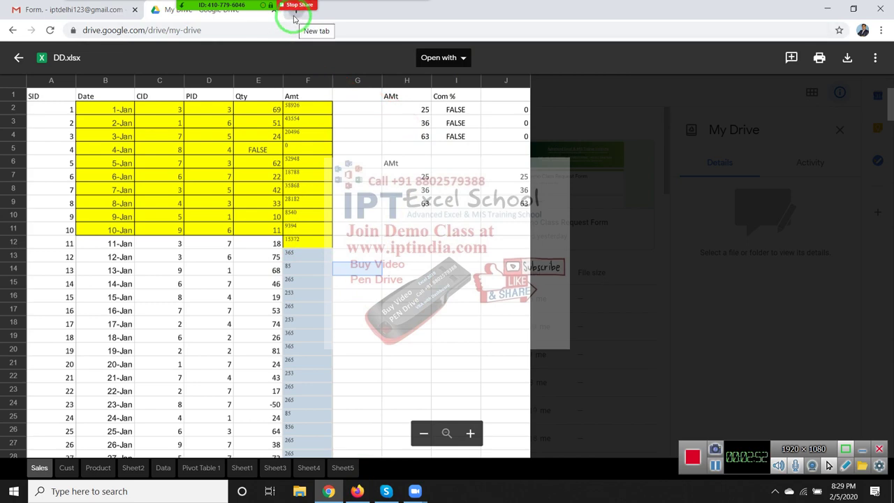
# - Load drive.google.com in a new Firefox tab for the second account
pyautogui.click(357, 492)
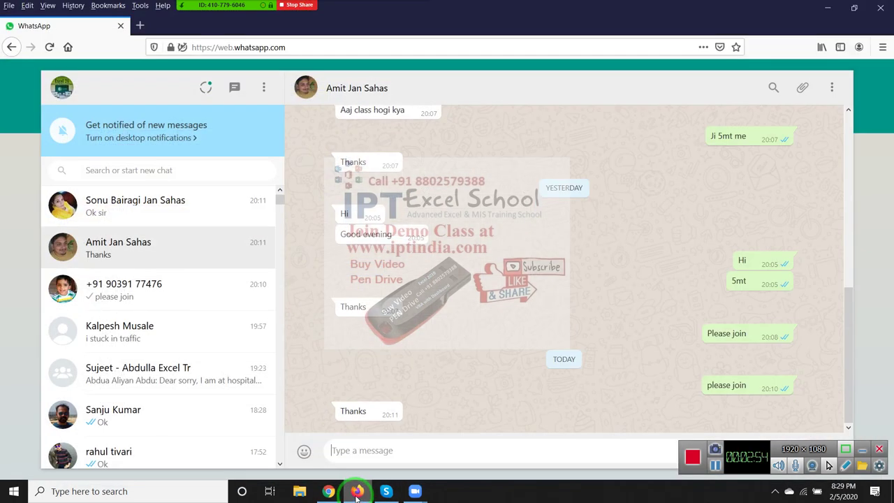
pyautogui.click(140, 25)
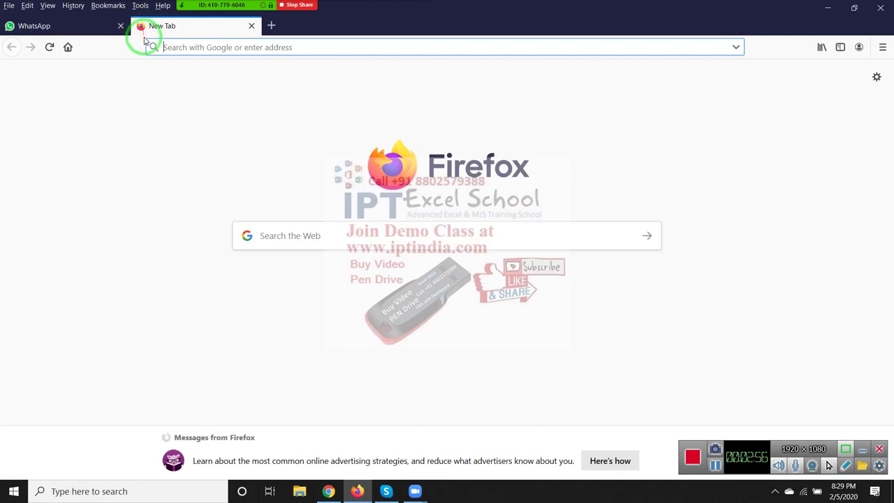
pyautogui.write('dr')
pyautogui.press('Return')
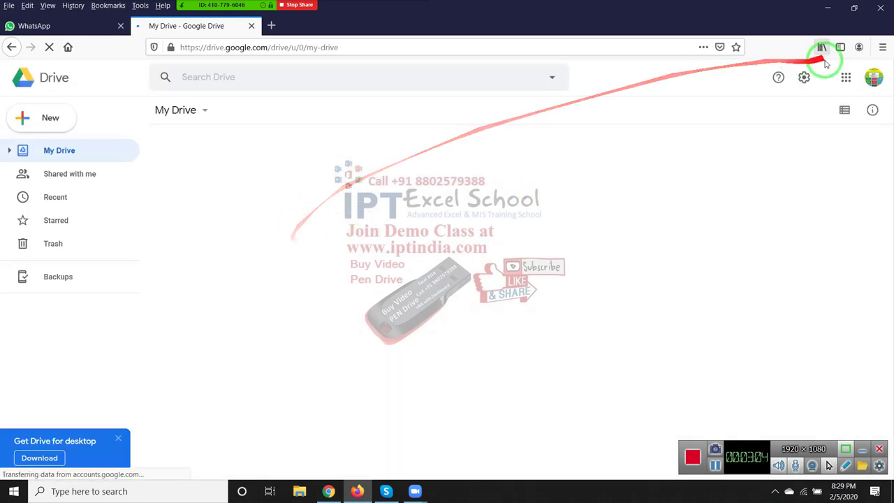
# - Go to the Get Drive for desktop download page from the settings gear
pyautogui.click(802, 81)
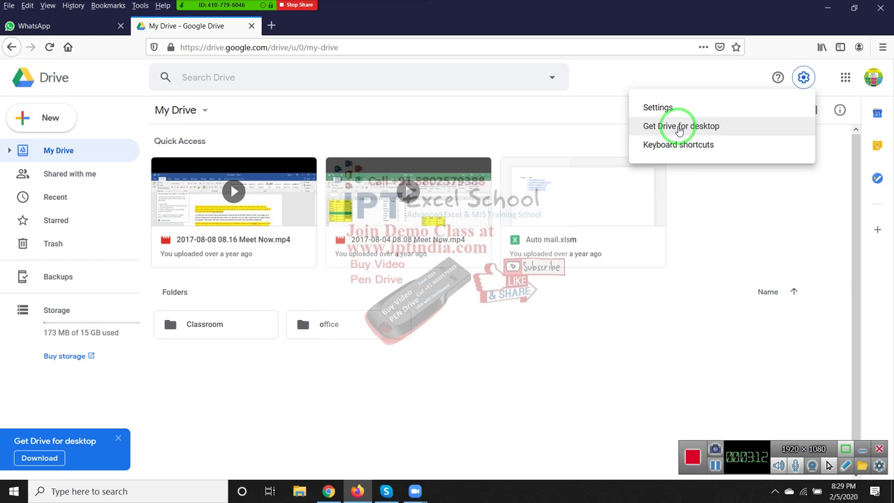
pyautogui.click(692, 75)
pyautogui.click(805, 78)
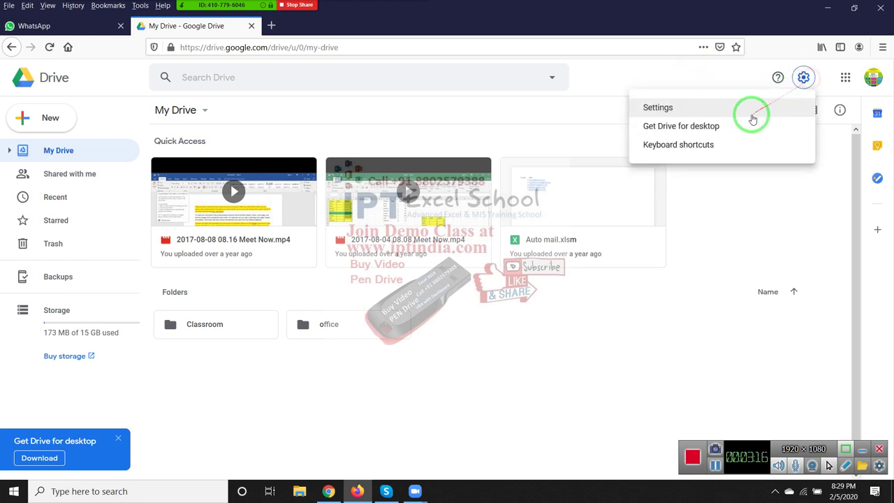
pyautogui.click(743, 123)
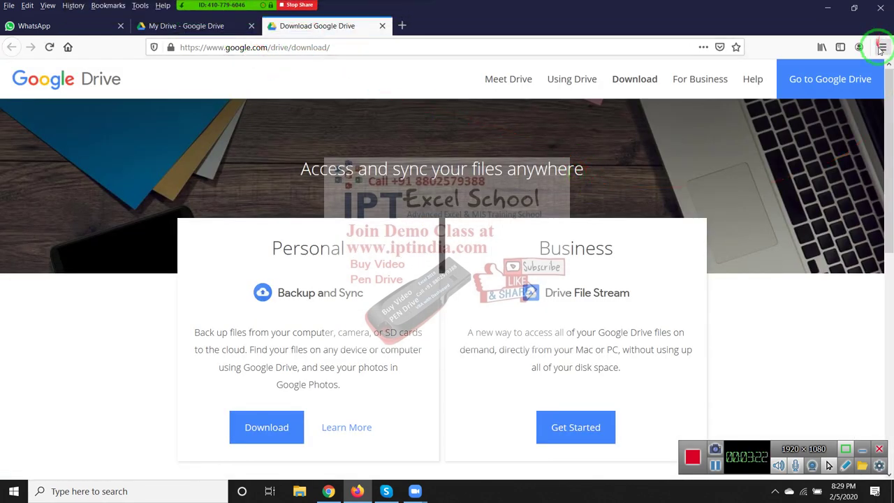
# - Download Backup and Sync for personal use and show Firefox's Downloads library
pyautogui.scroll(-3, 279, 360)
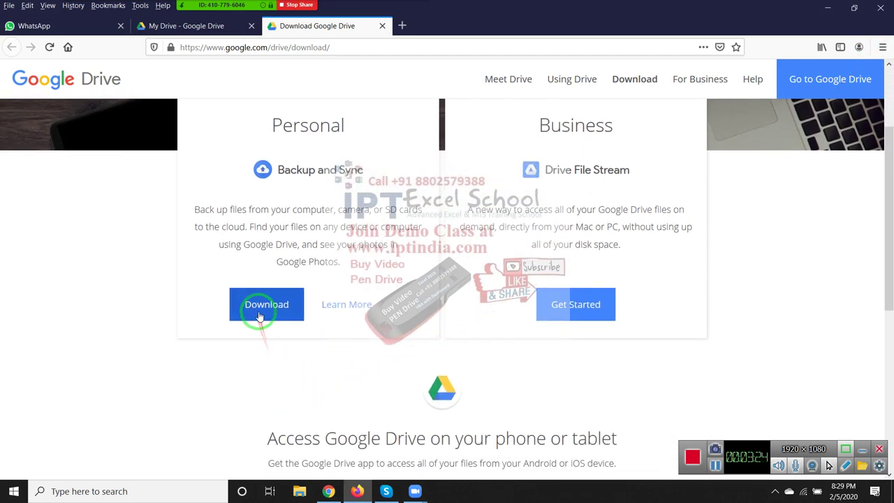
pyautogui.click(260, 316)
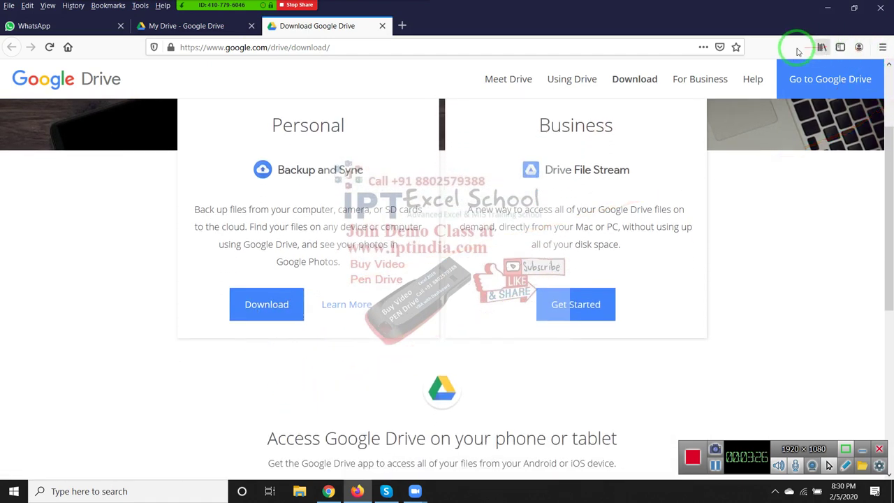
pyautogui.click(883, 47)
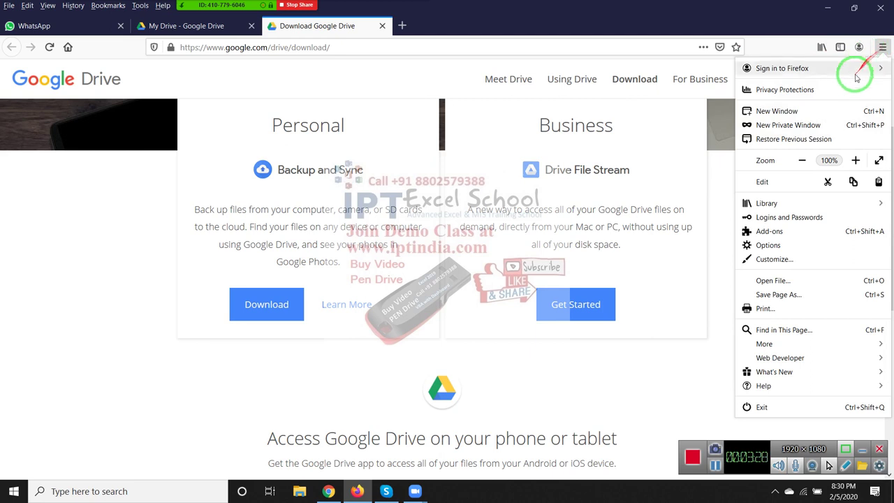
pyautogui.moveTo(834, 87); pyautogui.dragTo(415, 82)
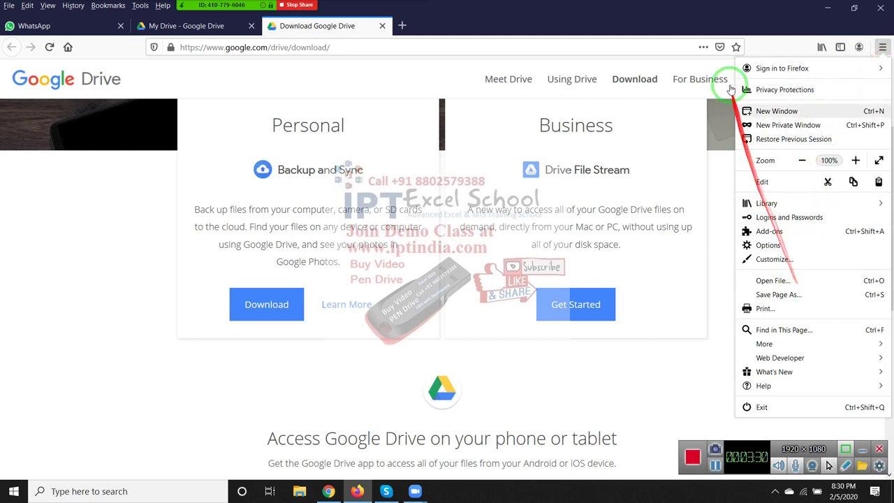
pyautogui.click(133, 5)
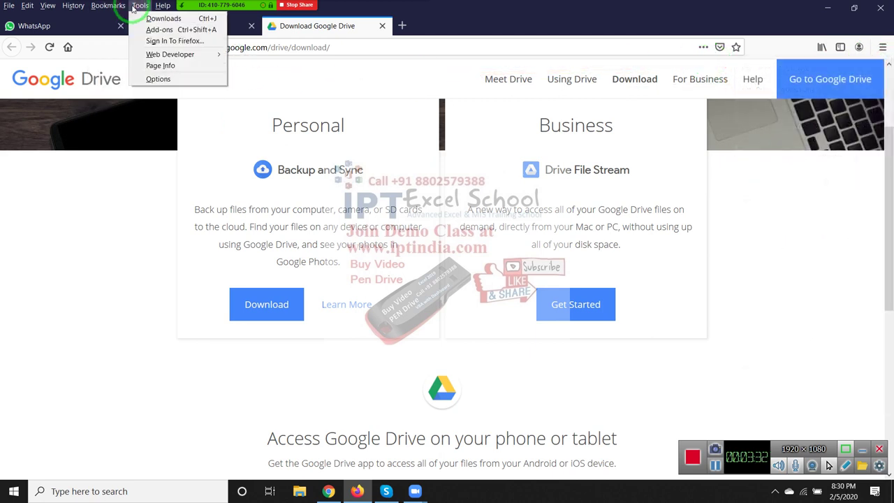
pyautogui.click(161, 18)
# - Open the first downloaded zip, dismiss the WinRAR reminder, and close the archive
pyautogui.moveTo(619, 119)
pyautogui.mouseDown()
pyautogui.moveTo(185, 143)
pyautogui.moveTo(187, 83)
pyautogui.mouseUp()
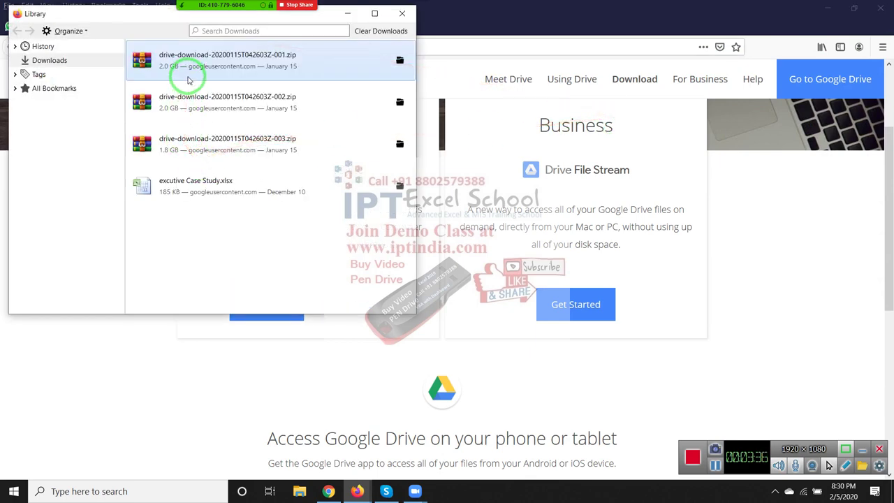
pyautogui.click(187, 72)
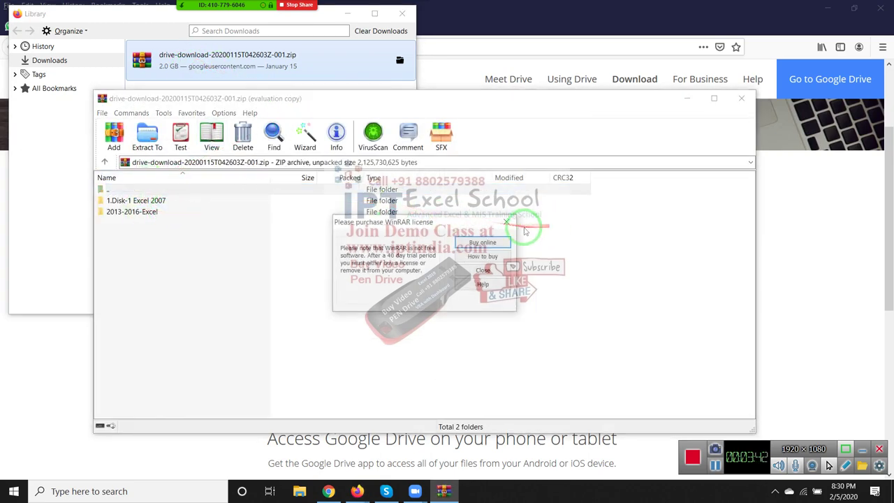
pyautogui.click(508, 222)
pyautogui.click(741, 98)
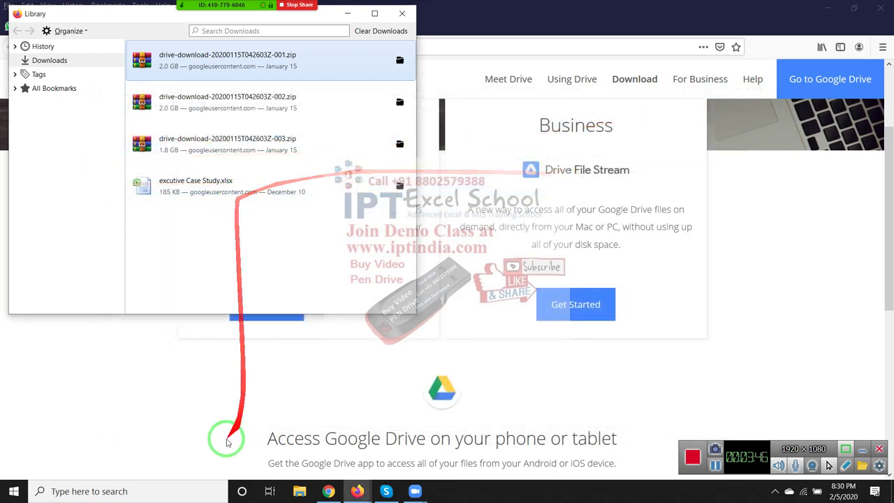
pyautogui.click(299, 493)
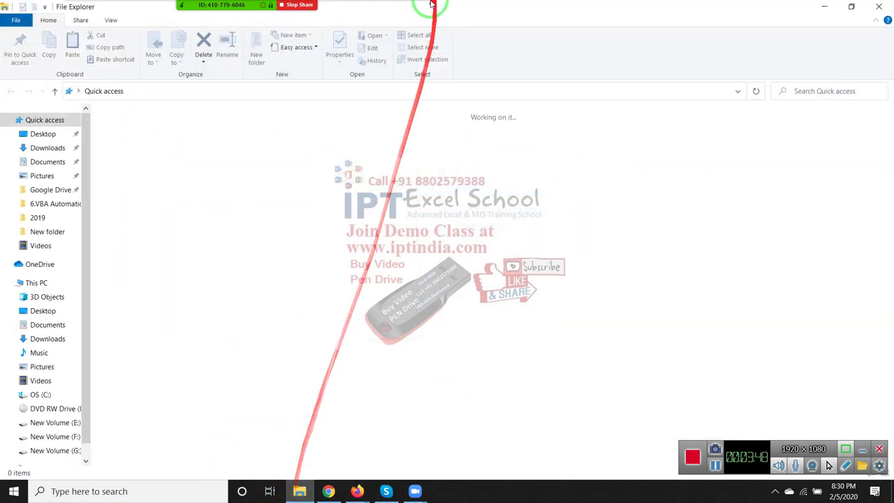
# - Run installbackupandsync from Downloads past the security warning, then close Firefox's Library
pyautogui.click(49, 342)
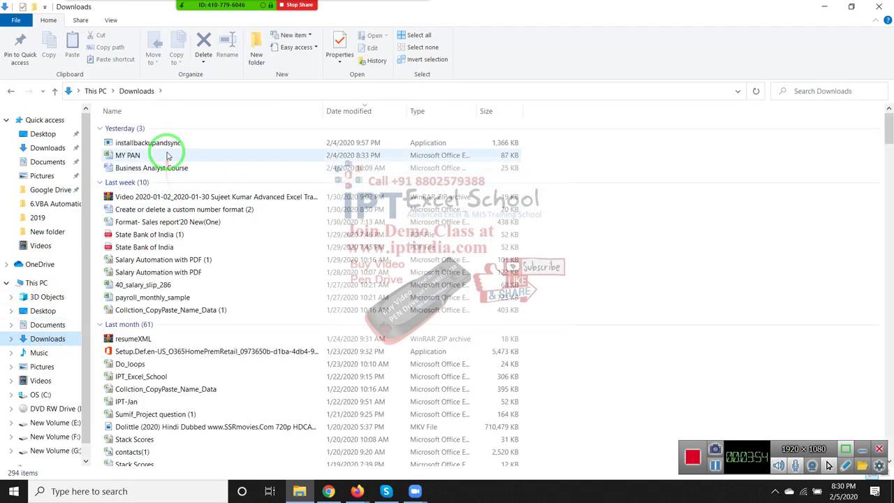
pyautogui.click(166, 149)
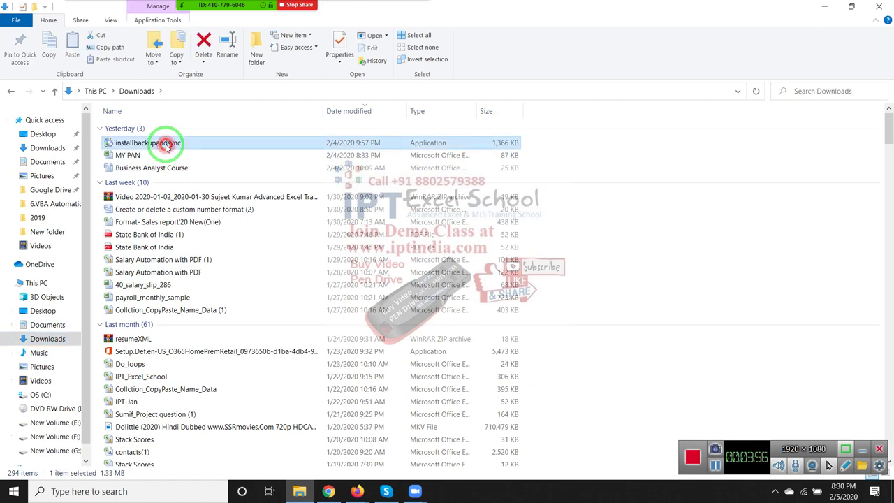
pyautogui.doubleClick(166, 146)
pyautogui.click(495, 259)
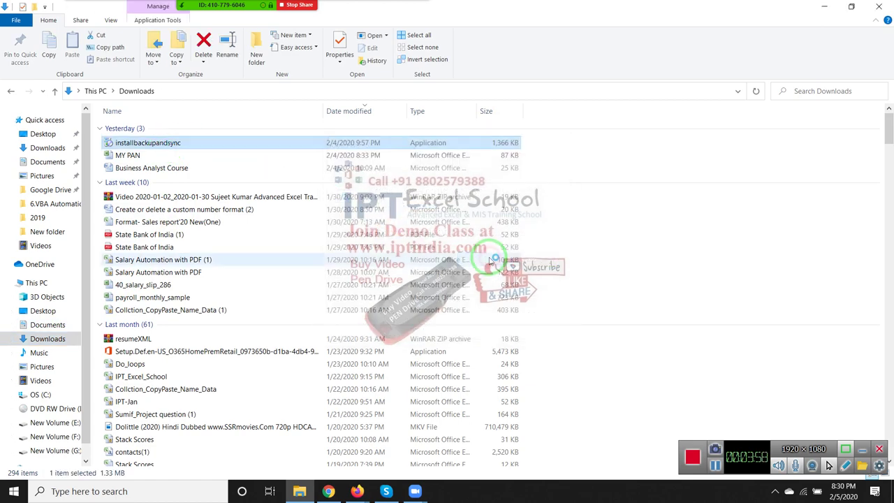
pyautogui.click(828, 6)
pyautogui.click(403, 13)
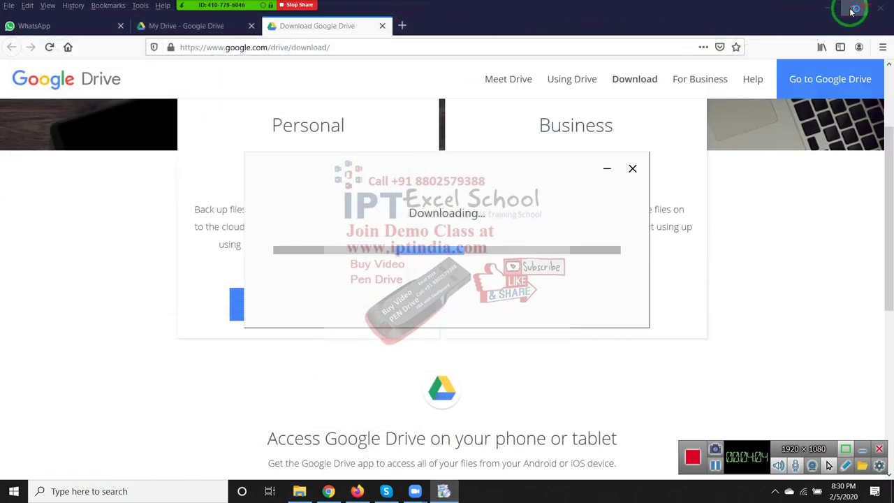
# - Let Backup and Sync finish installing, close the completion message and minimize Chrome
pyautogui.click(829, 8)
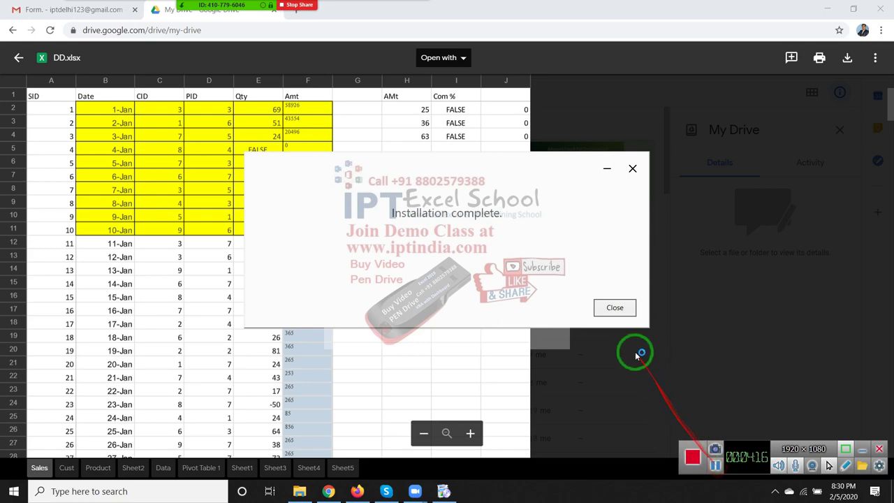
pyautogui.click(614, 310)
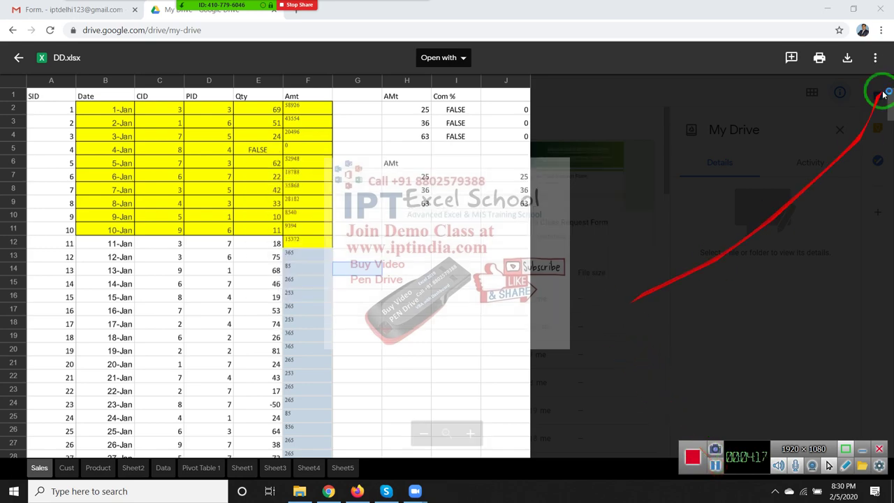
pyautogui.click(832, 10)
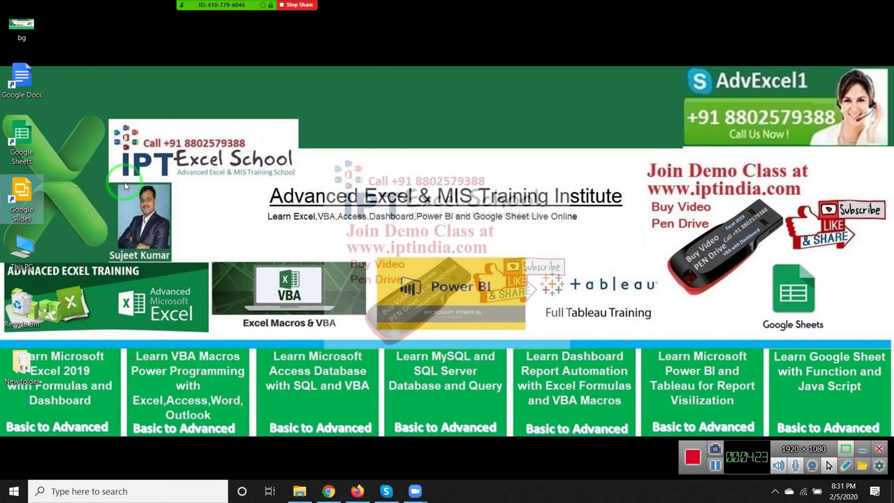
# - Delete the Google Slides, Google Sheets and Google Docs desktop shortcuts
pyautogui.press('Delete')
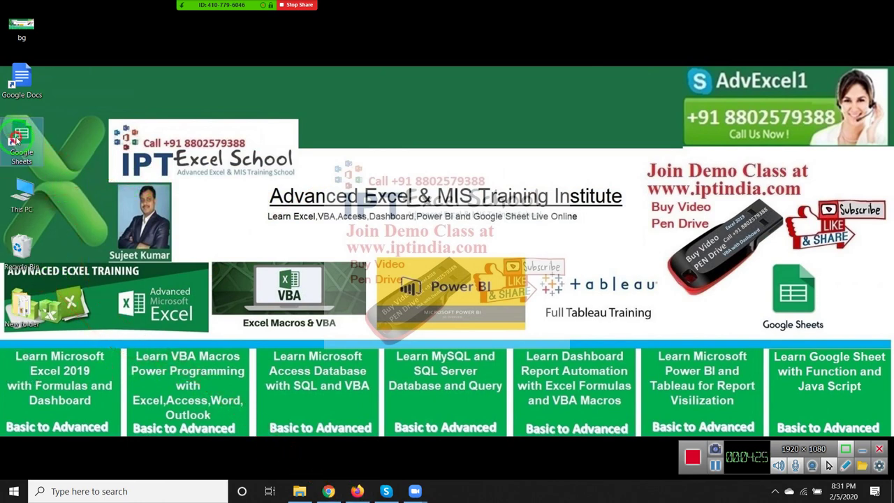
pyautogui.press('Delete')
pyautogui.click(25, 93)
pyautogui.press('Delete')
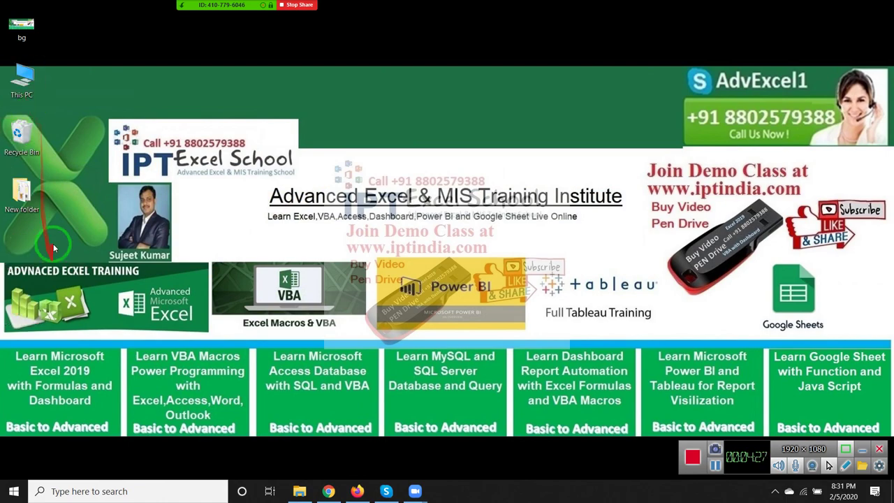
# - Open and minimize New folder, then launch Backup and Sync from the tray's hidden icons
pyautogui.click(33, 202)
pyautogui.doubleClick(33, 208)
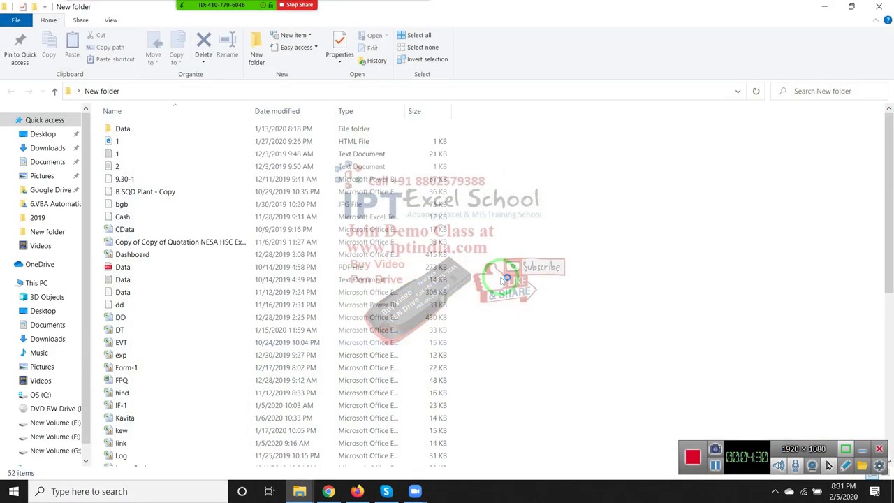
pyautogui.moveTo(482, 280); pyautogui.dragTo(473, 183)
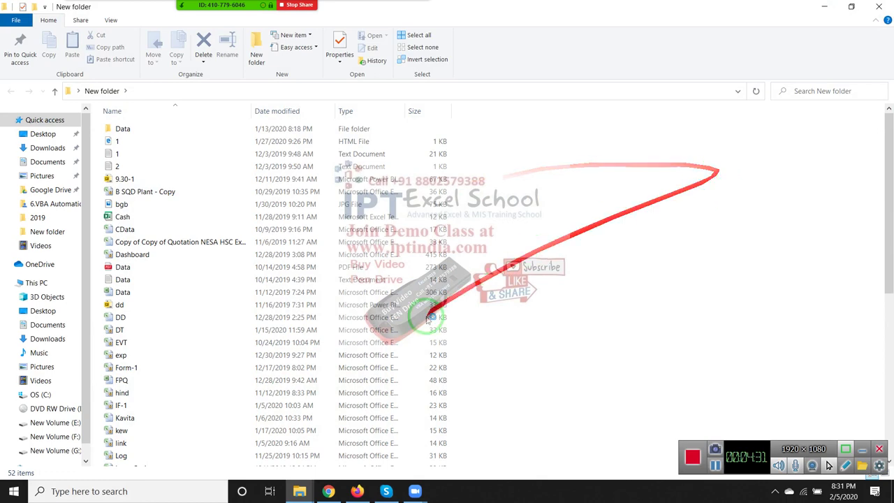
pyautogui.click(822, 7)
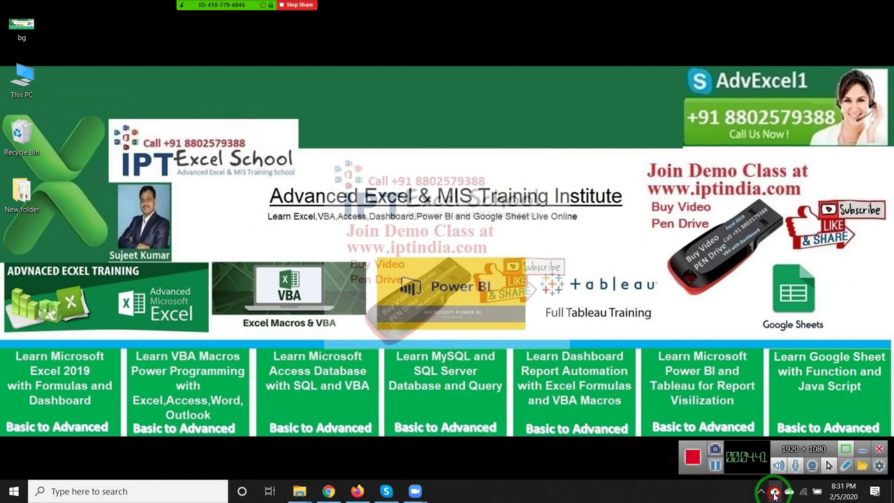
pyautogui.click(764, 492)
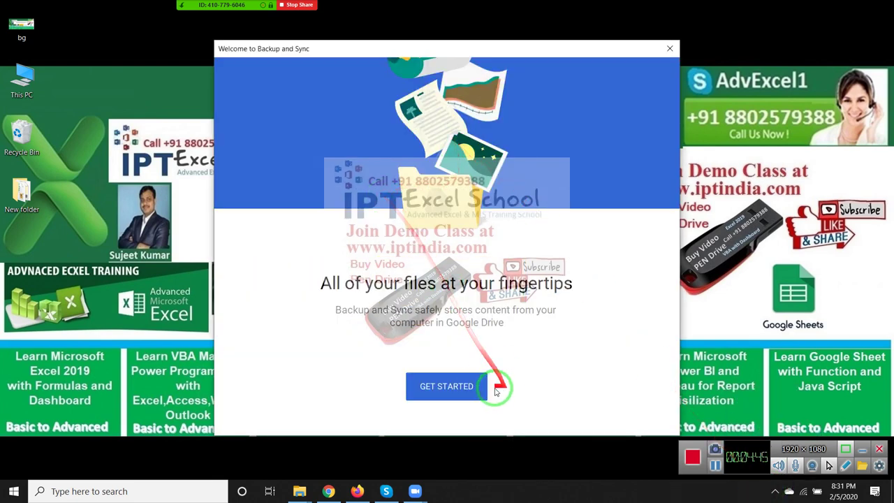
# - Get started and sign in with the Google account's e-mail address and password
pyautogui.click(468, 387)
pyautogui.click(266, 88)
pyautogui.click(465, 202)
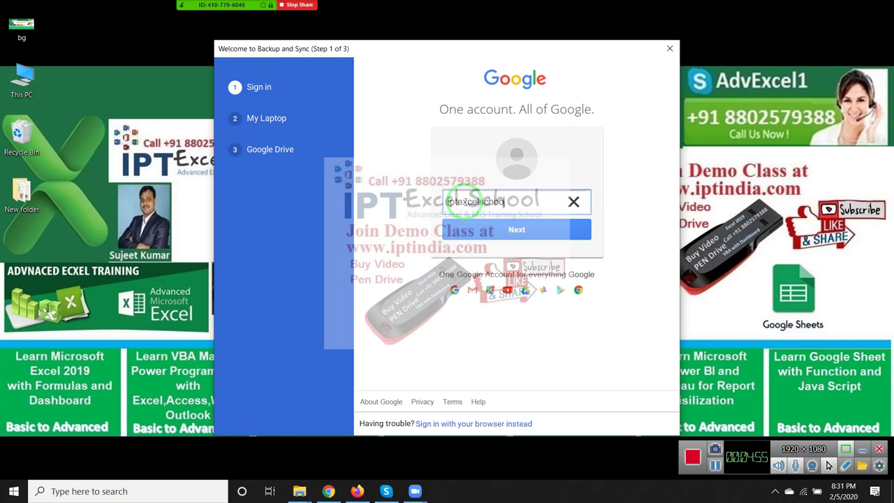
pyautogui.click(479, 235)
pyautogui.click(479, 235)
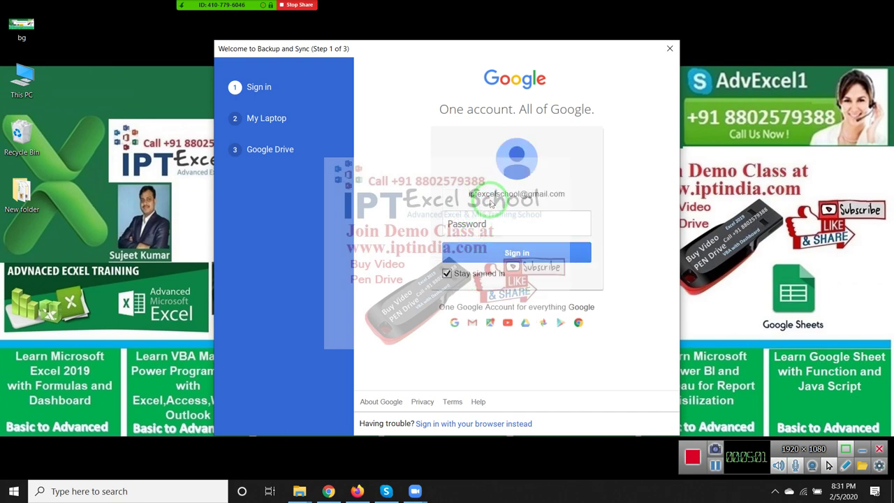
pyautogui.click(492, 223)
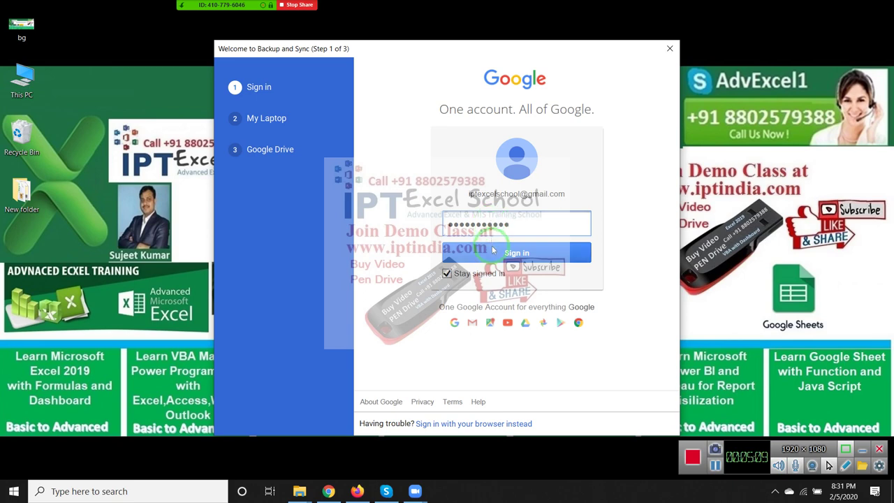
pyautogui.click(491, 258)
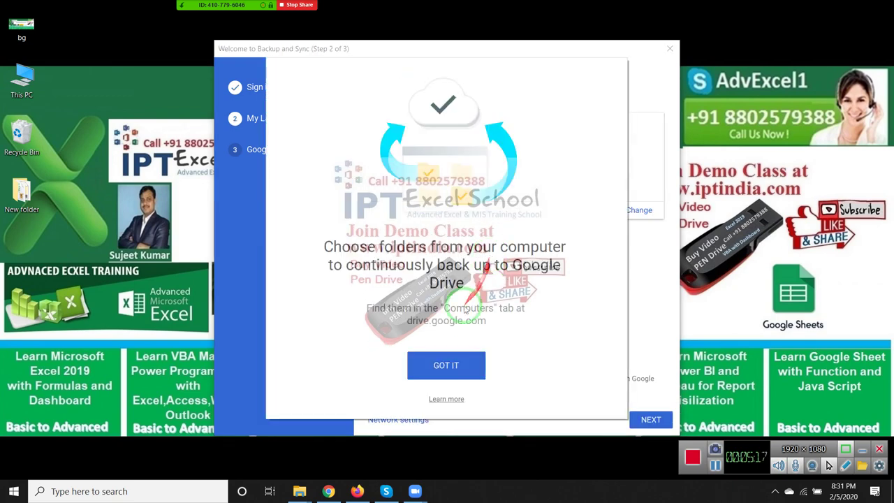
# - Untick Pictures, Documents and Desktop so no computer folders are backed up
pyautogui.click(453, 372)
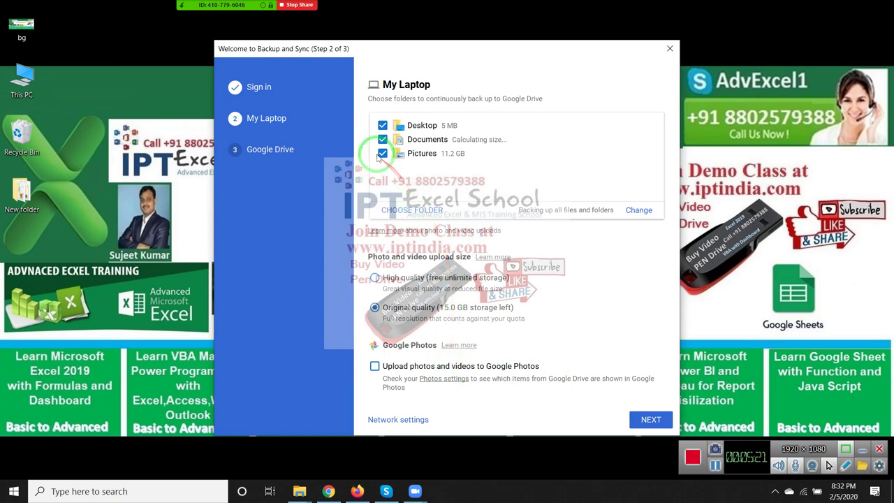
pyautogui.click(383, 154)
pyautogui.click(383, 139)
pyautogui.click(654, 421)
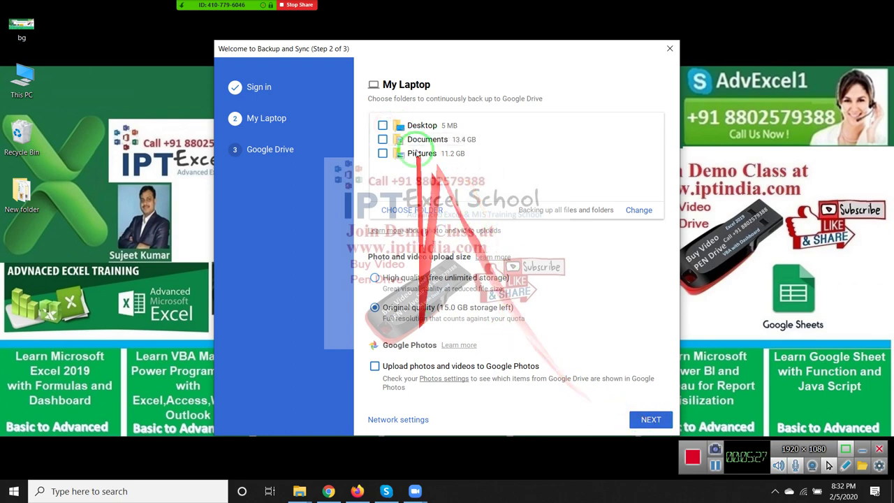
pyautogui.click(653, 422)
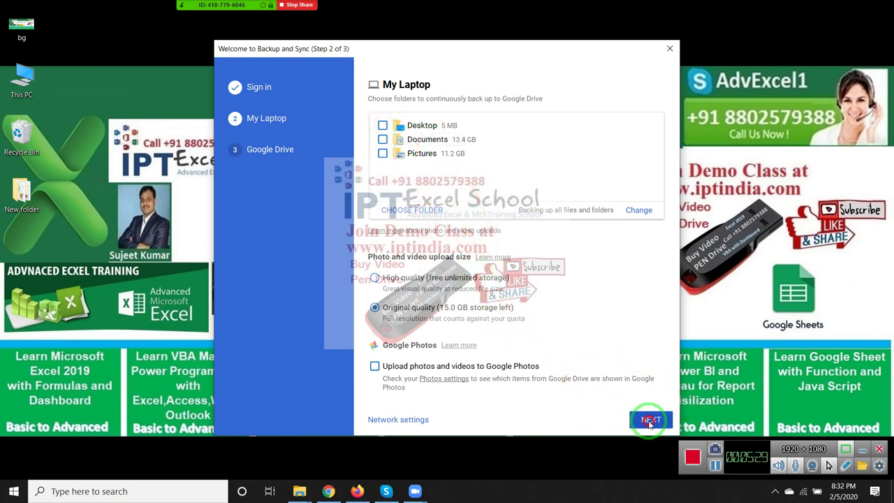
# - Sync everything in My Drive, start, and merge with the existing Google Drive folder
pyautogui.click(482, 368)
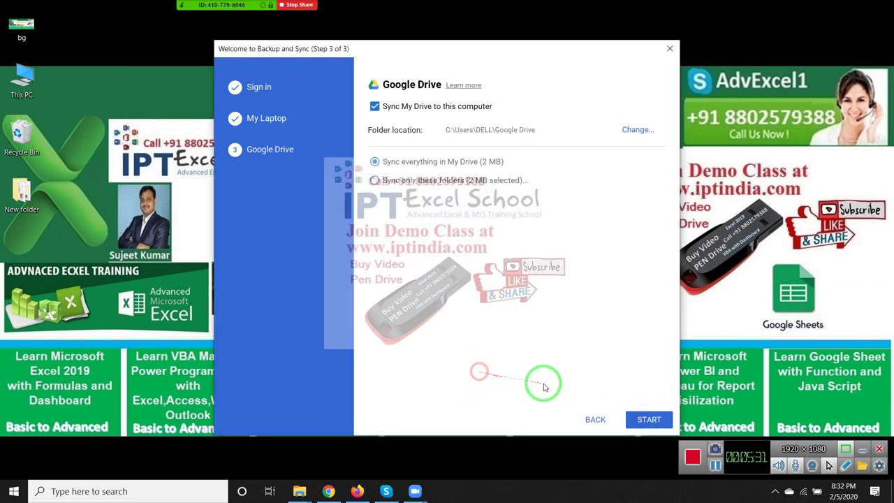
pyautogui.moveTo(648, 412); pyautogui.dragTo(455, 135)
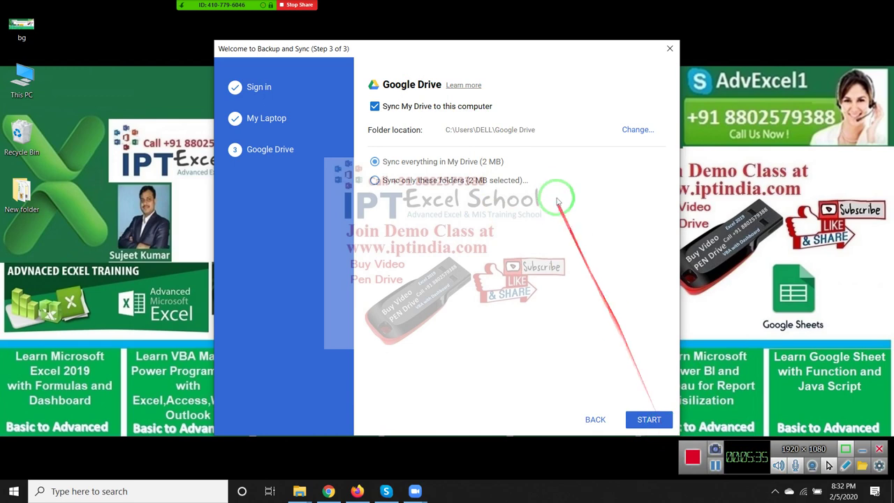
pyautogui.doubleClick(515, 130)
pyautogui.click(650, 422)
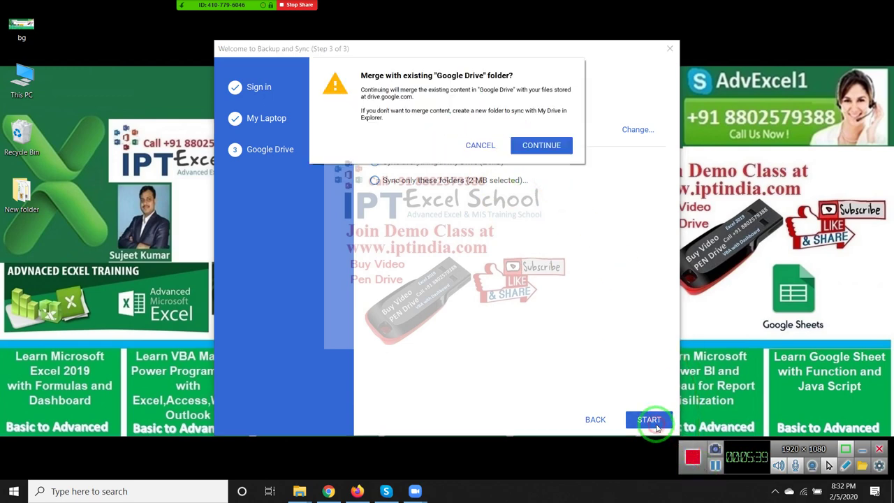
pyautogui.click(564, 151)
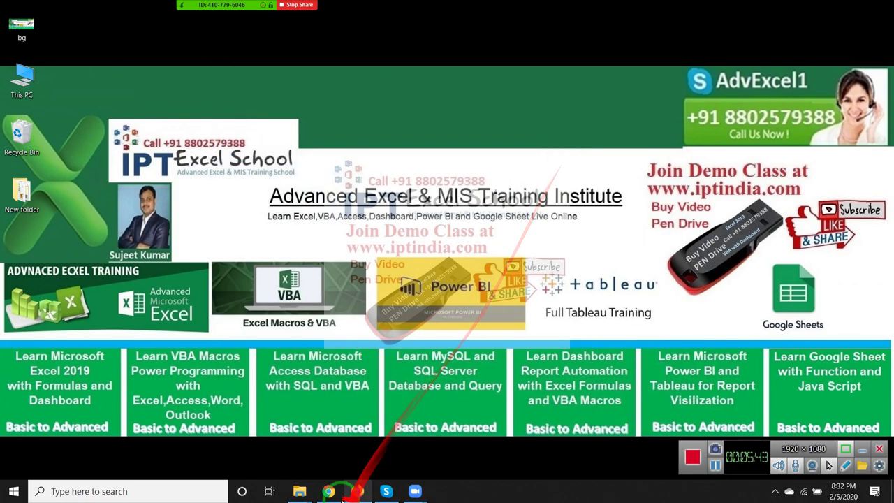
# - Open the synced Google Drive folder in File Explorer from its desktop shortcut
pyautogui.click(299, 492)
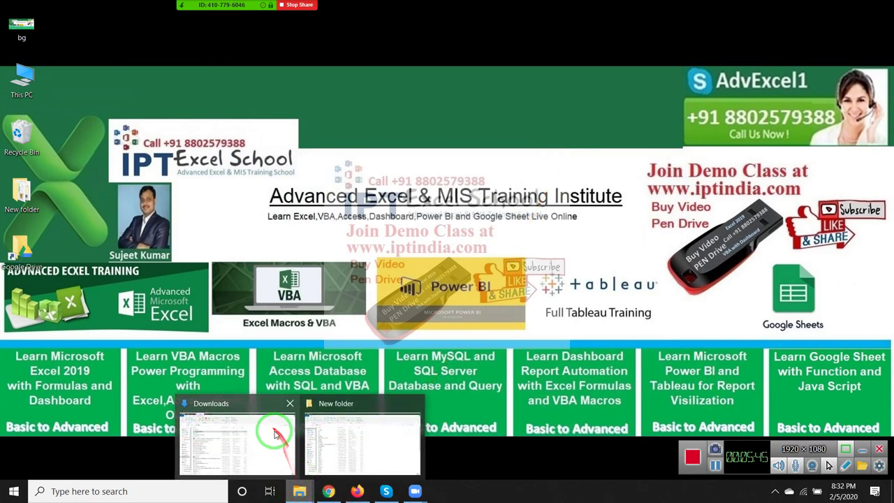
pyautogui.click(28, 264)
pyautogui.doubleClick(28, 264)
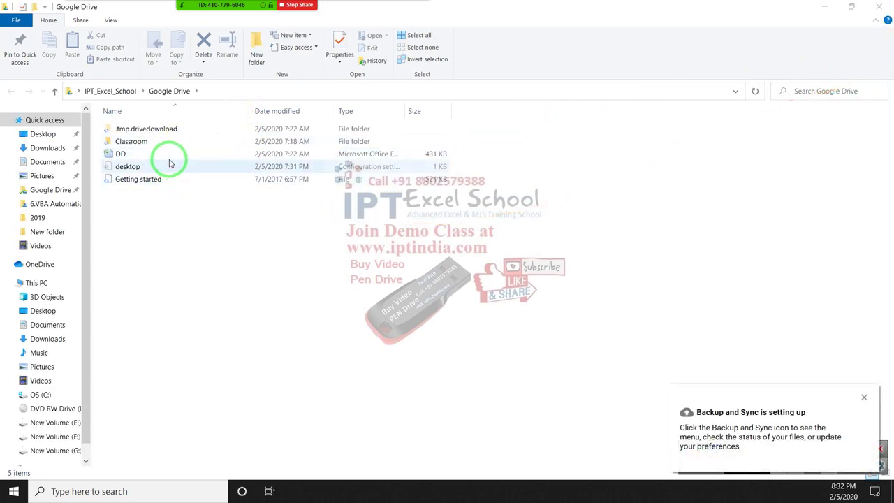
# - Search Windows for Excel, then dismiss the search results
pyautogui.press('super')
pyautogui.write('excel')
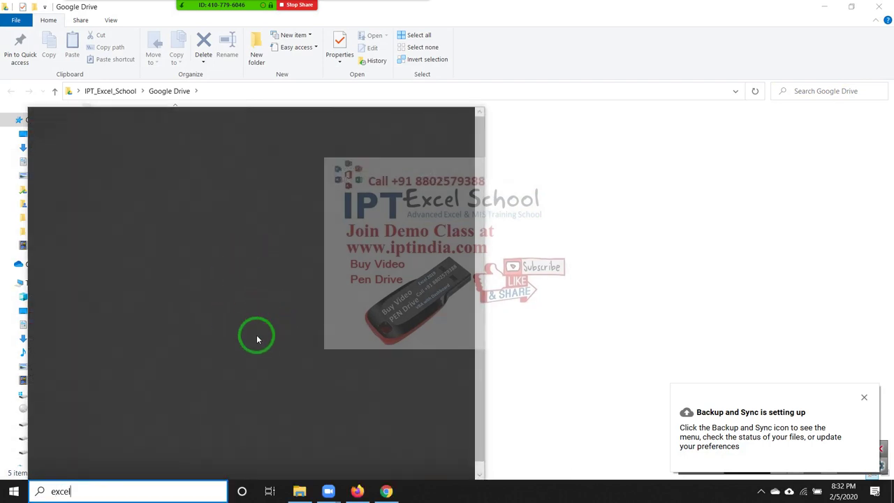
pyautogui.click(527, 176)
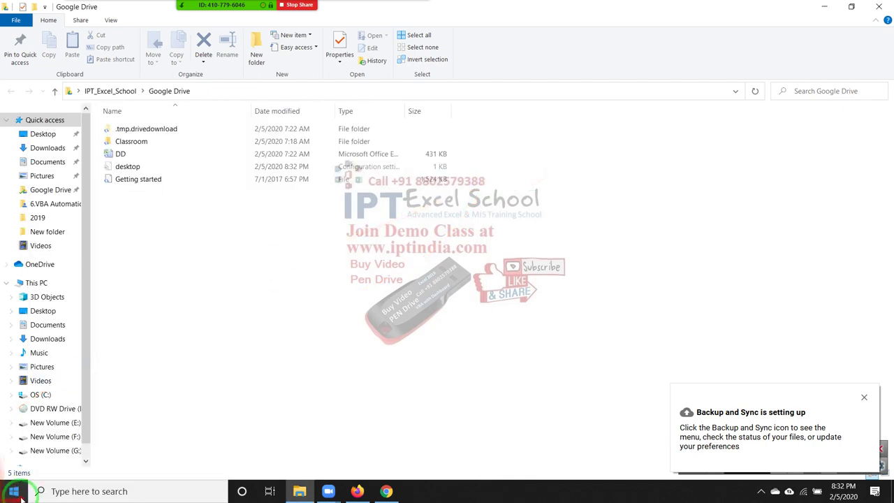
# - Launch Excel from the Start menu's list of installed apps
pyautogui.click(14, 491)
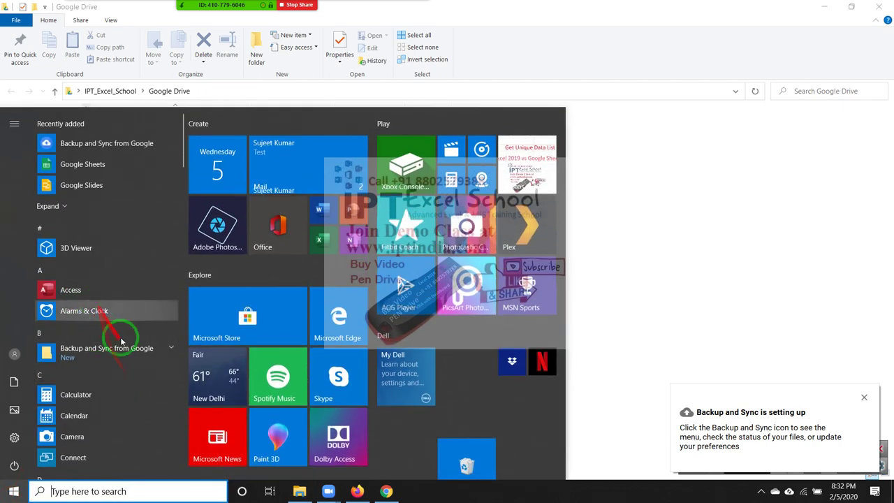
pyautogui.scroll(-2, 112, 293)
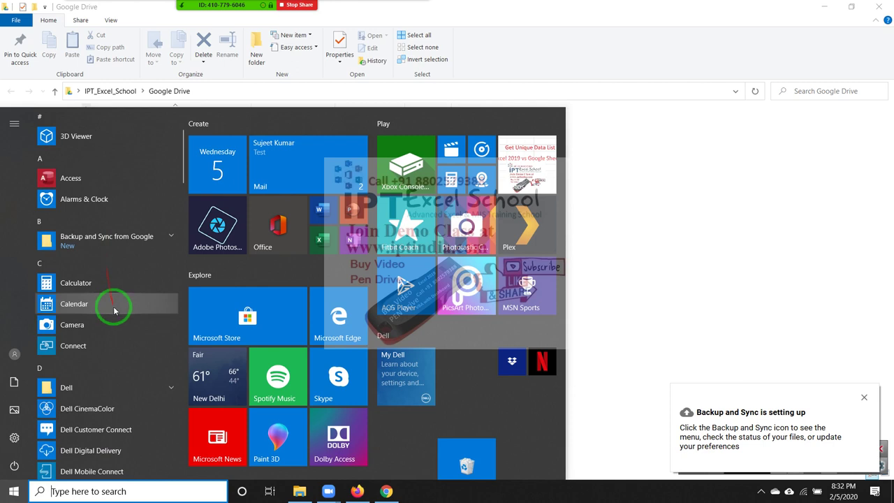
pyautogui.scroll(-2, 119, 312)
pyautogui.scroll(-2, 118, 313)
pyautogui.click(99, 354)
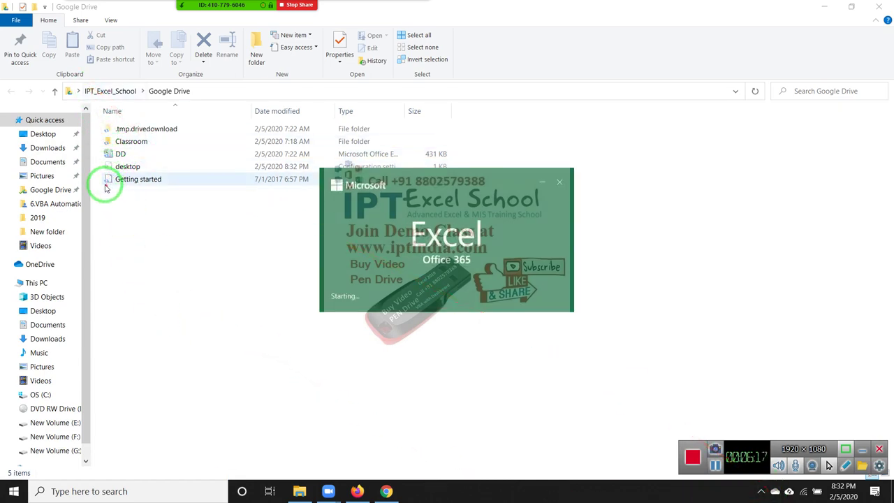
# - Dismiss the Backup and Sync 'all set' notice with GOT IT
pyautogui.click(120, 142)
pyautogui.click(142, 229)
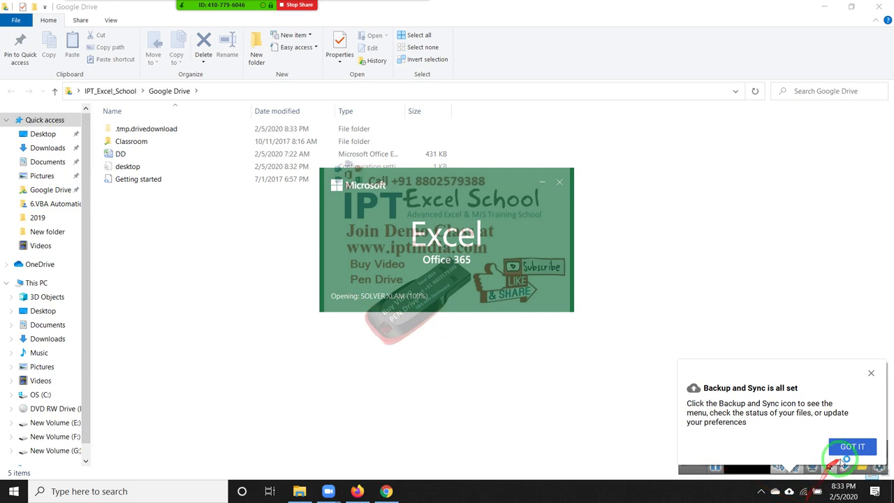
pyautogui.click(847, 451)
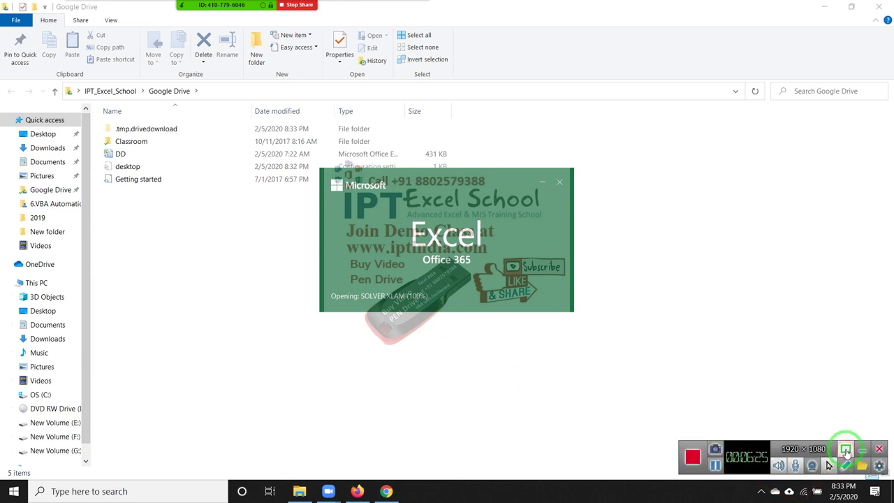
# - Refresh the Google Drive folder listing and select the DD workbook
pyautogui.rightClick(155, 240)
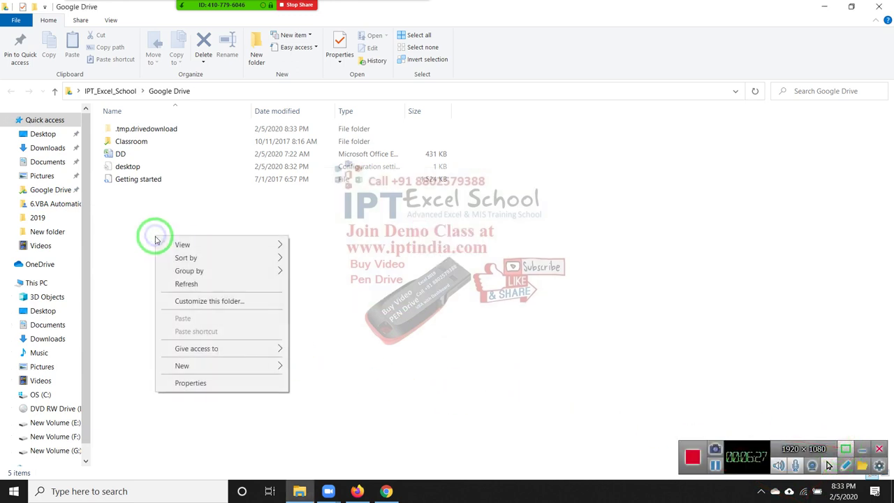
pyautogui.click(177, 285)
pyautogui.click(105, 157)
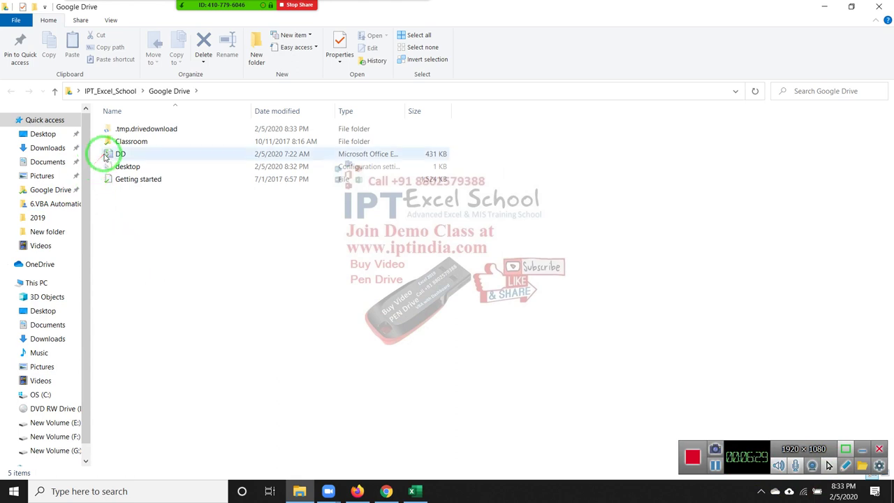
pyautogui.click(510, 493)
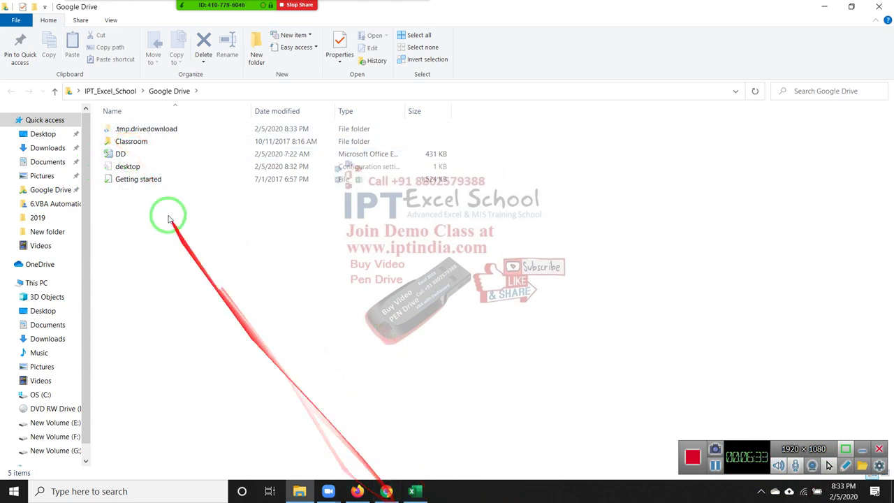
pyautogui.moveTo(139, 161); pyautogui.dragTo(454, 461)
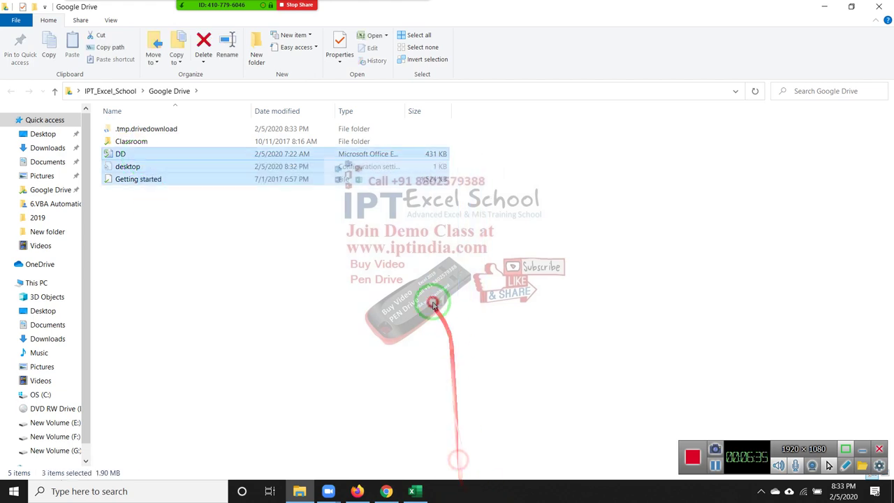
pyautogui.click(248, 145)
pyautogui.moveTo(237, 151); pyautogui.dragTo(559, 489)
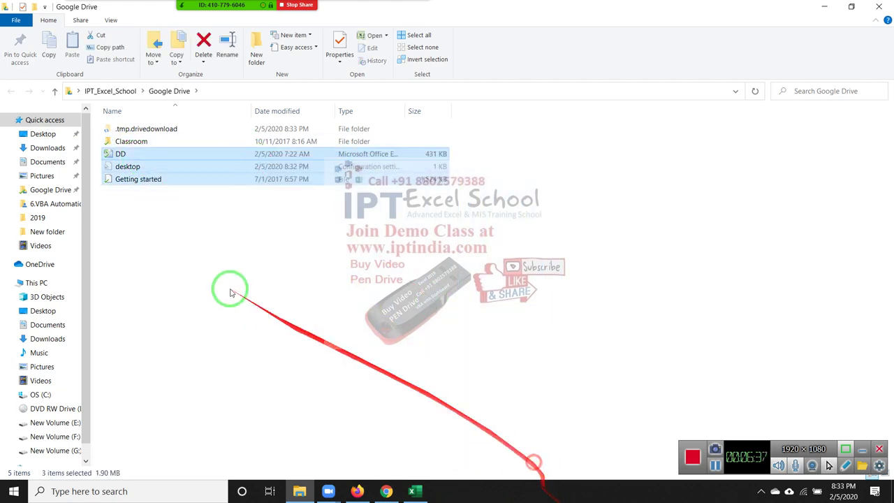
pyautogui.click(163, 213)
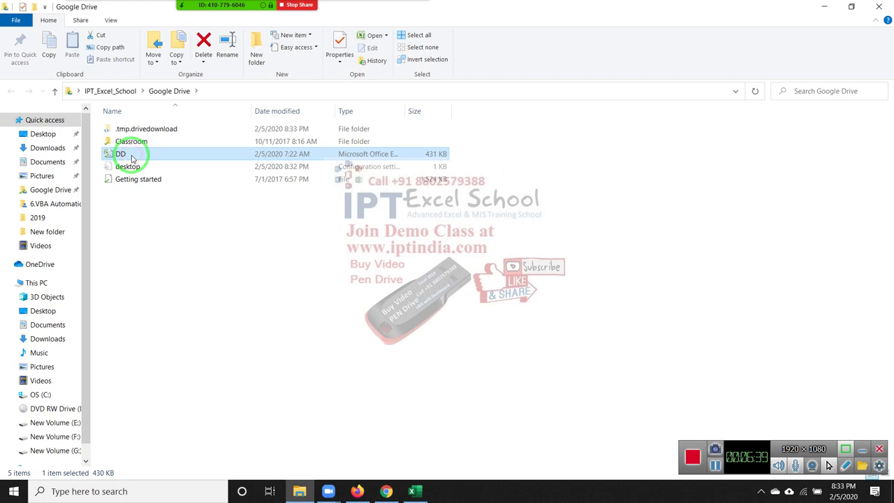
# - Drag the DD workbook onto Excel to open it there
pyautogui.moveTo(132, 160); pyautogui.dragTo(417, 496)
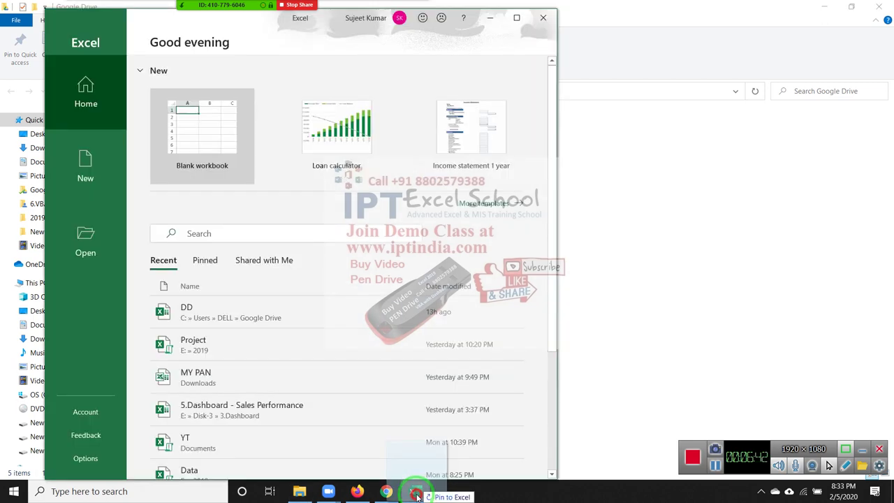
pyautogui.moveTo(417, 496)
pyautogui.mouseDown()
pyautogui.moveTo(376, 297)
pyautogui.moveTo(528, 66)
pyautogui.mouseUp()
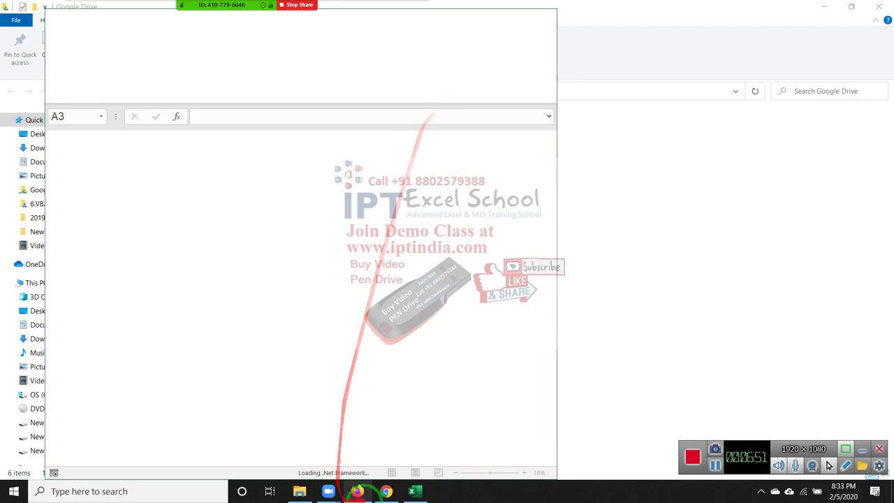
pyautogui.click(357, 491)
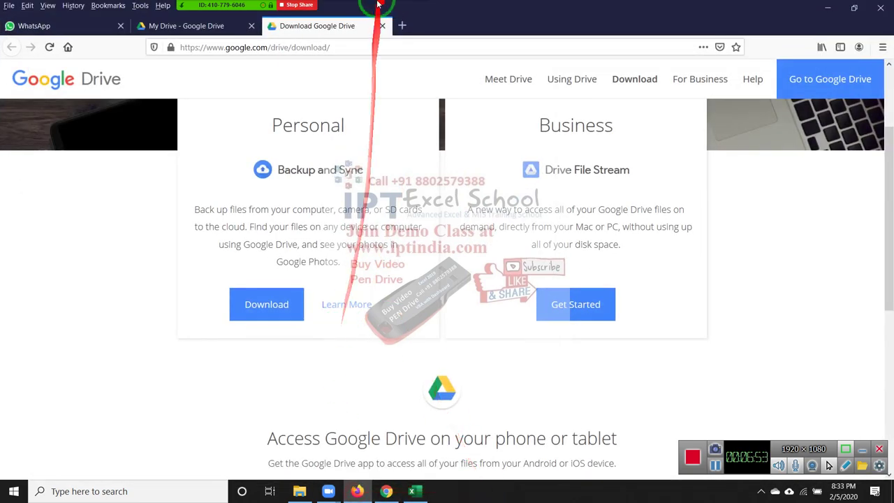
# - From My Drive, switch to the other Google account and open its DD.xlsx in Google Sheets
pyautogui.moveTo(223, 7)
pyautogui.click(144, 30)
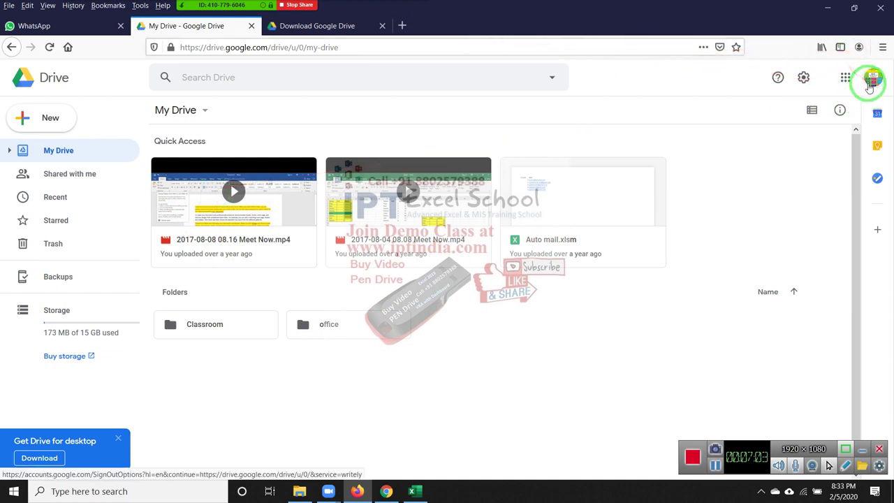
pyautogui.click(872, 77)
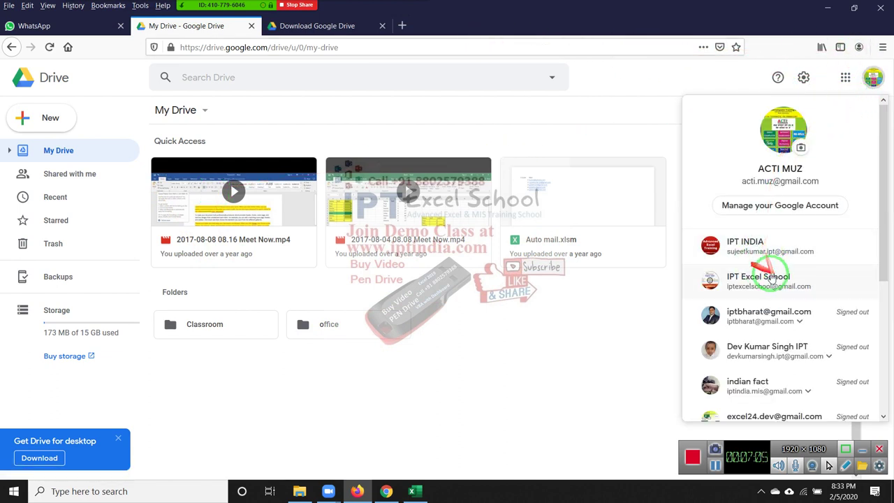
pyautogui.click(790, 290)
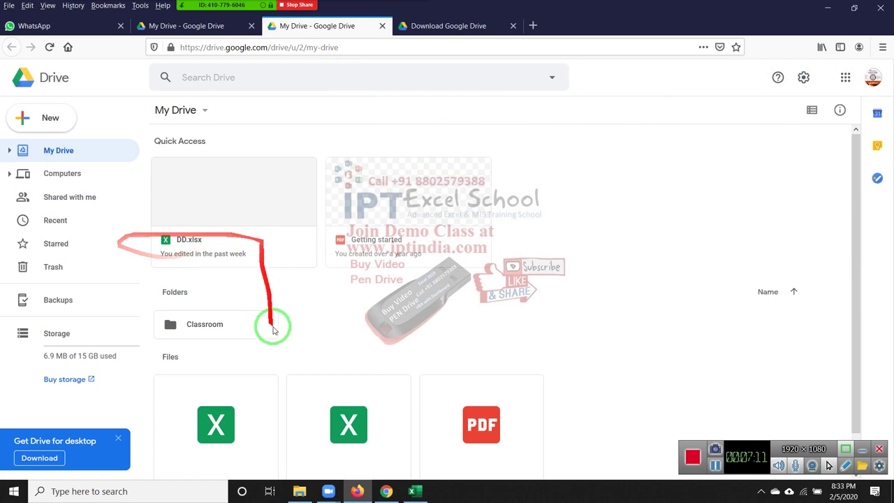
pyautogui.click(225, 214)
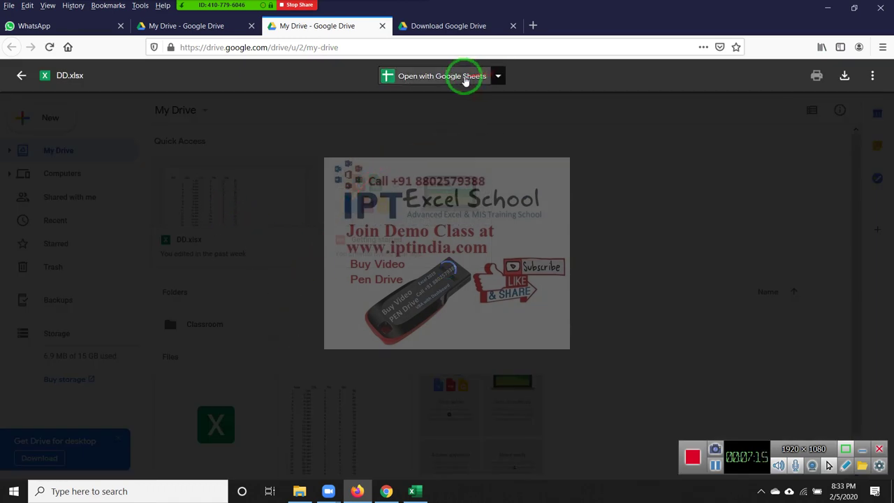
pyautogui.click(465, 78)
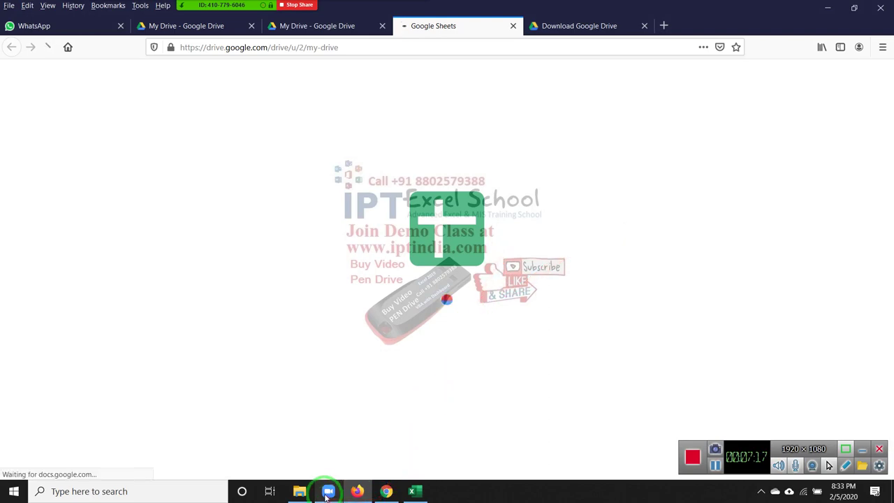
pyautogui.click(412, 491)
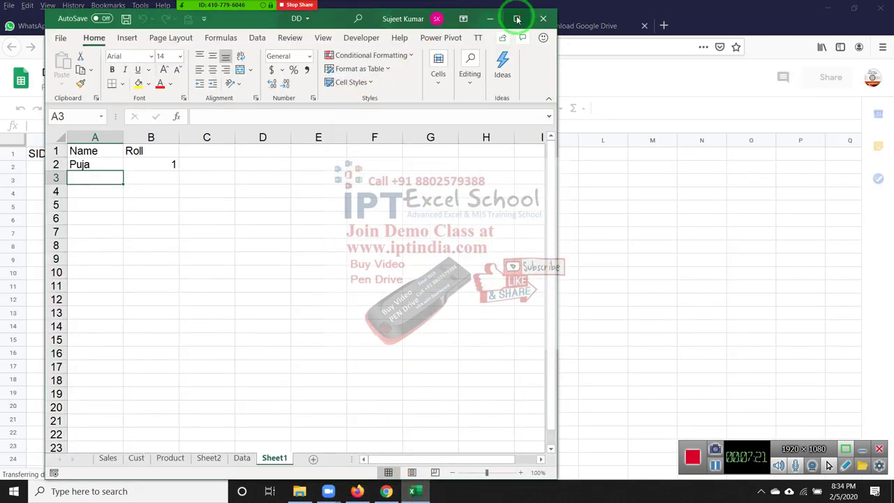
# - In the maximized DD workbook, enter two new names in rows 3 and 4 with Roll 2 and 3
pyautogui.click(517, 18)
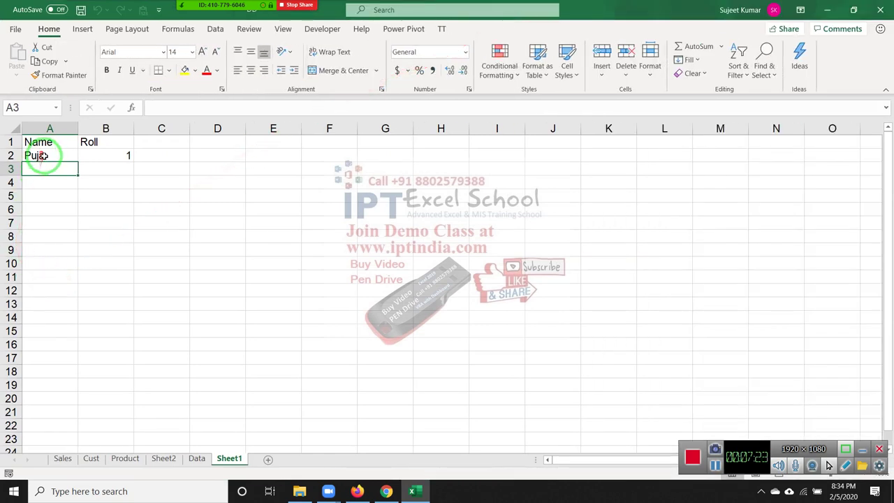
pyautogui.write('Neeraj')
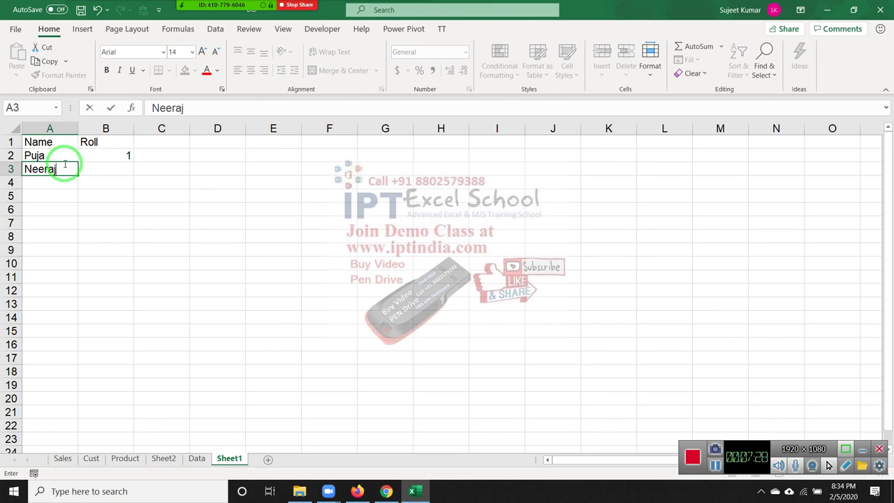
pyautogui.press('Tab')
pyautogui.write('2')
pyautogui.press('Return')
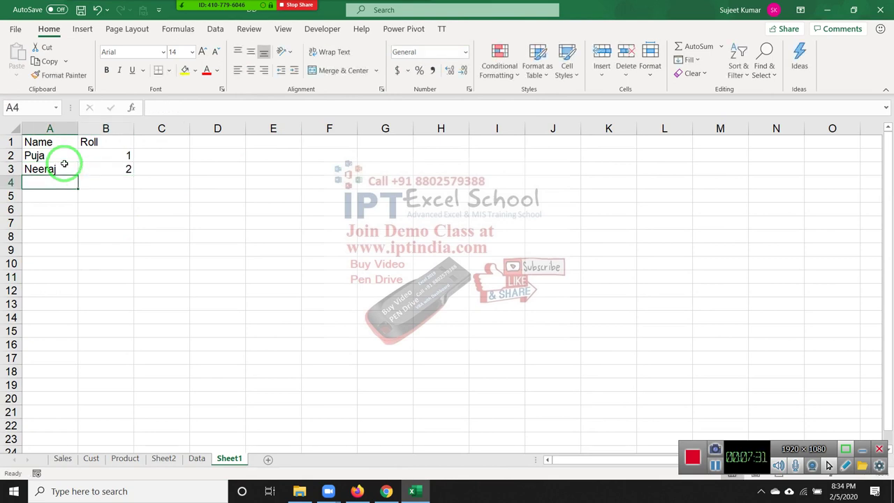
pyautogui.write('Mohan')
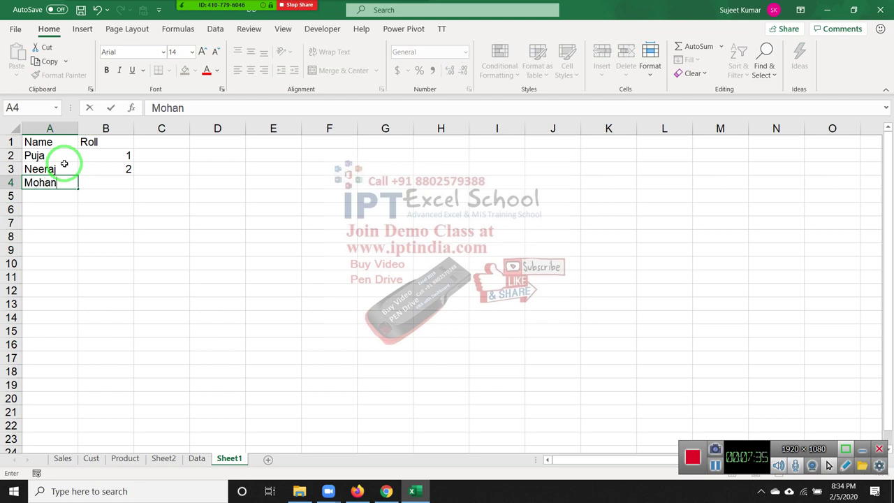
pyautogui.press('Tab')
pyautogui.write('3')
pyautogui.press('Return')
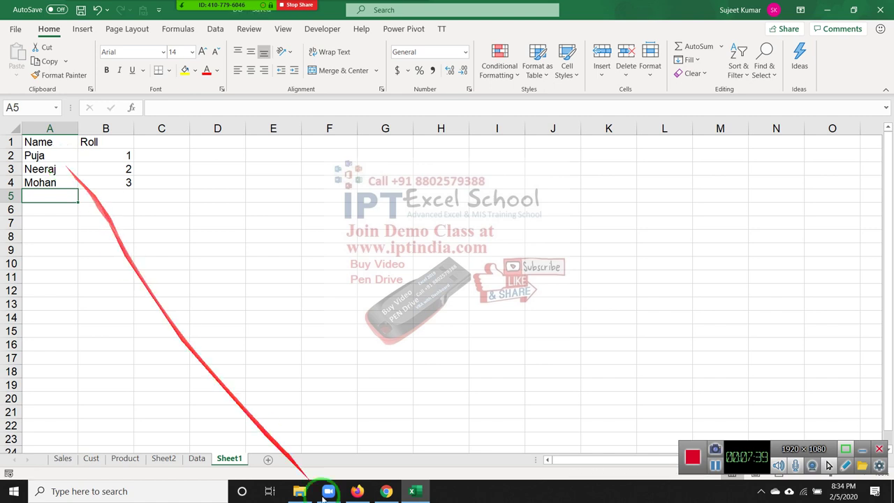
pyautogui.moveTo(325, 492)
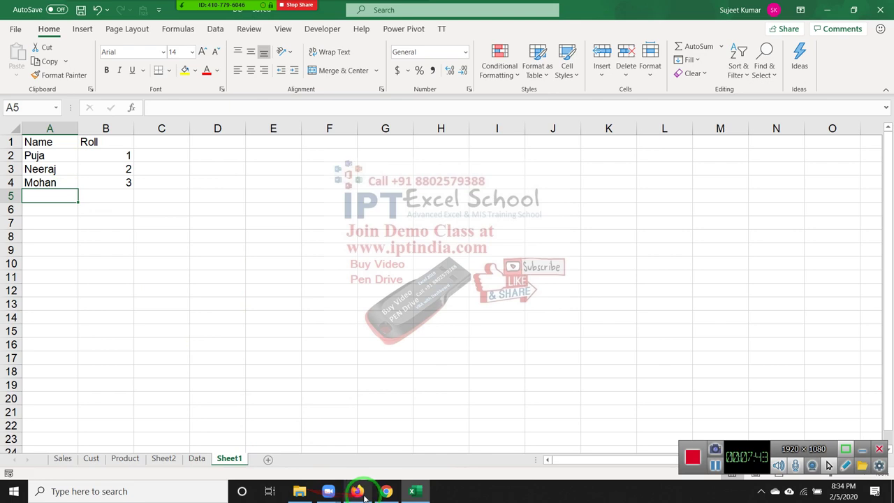
pyautogui.click(385, 493)
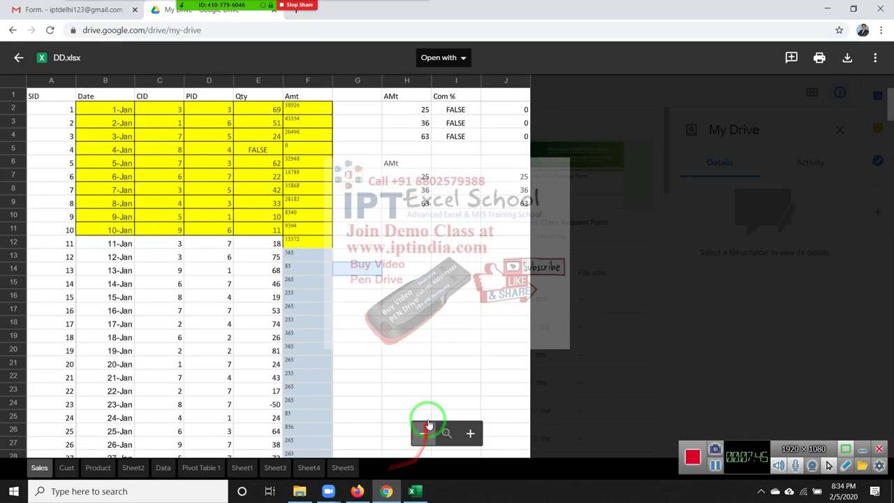
# - In the Google Sheets copy of DD.xlsx, open Sheet1 and select the first name in A2
pyautogui.click(461, 59)
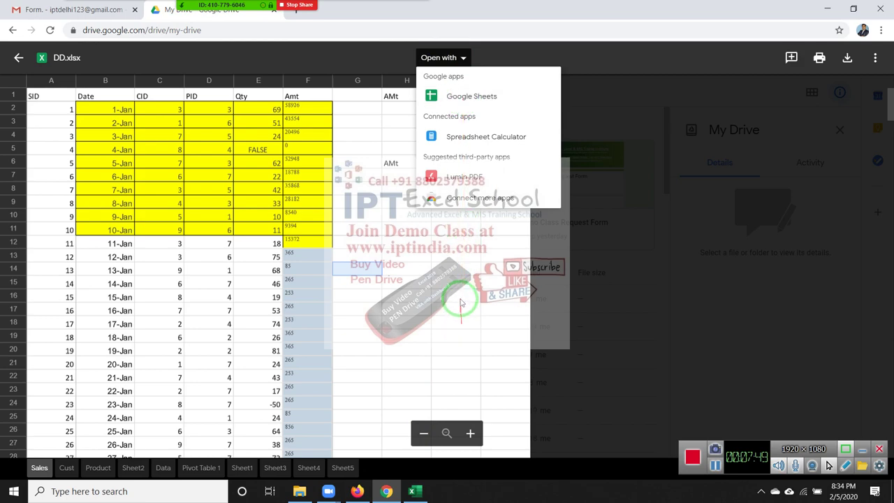
pyautogui.click(455, 485)
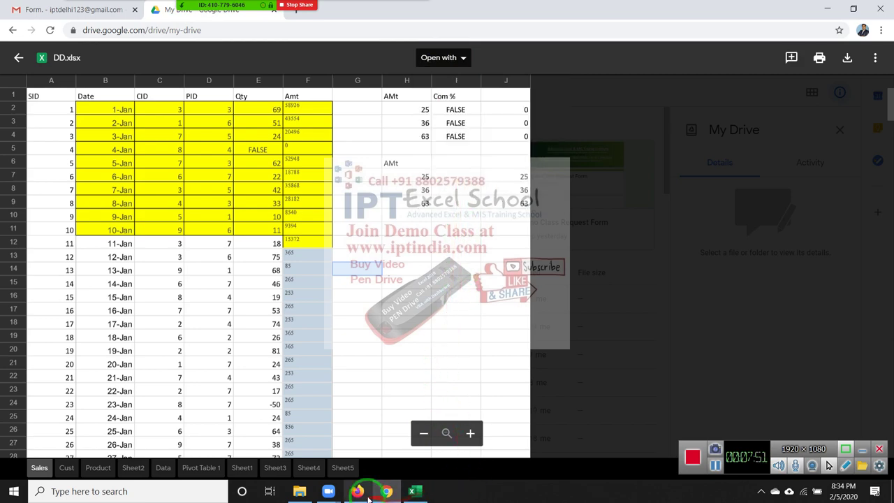
pyautogui.click(357, 492)
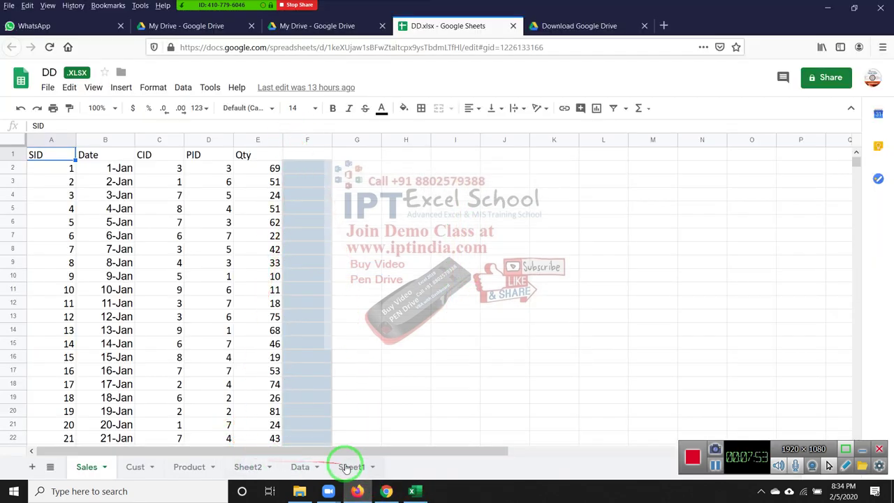
pyautogui.click(347, 468)
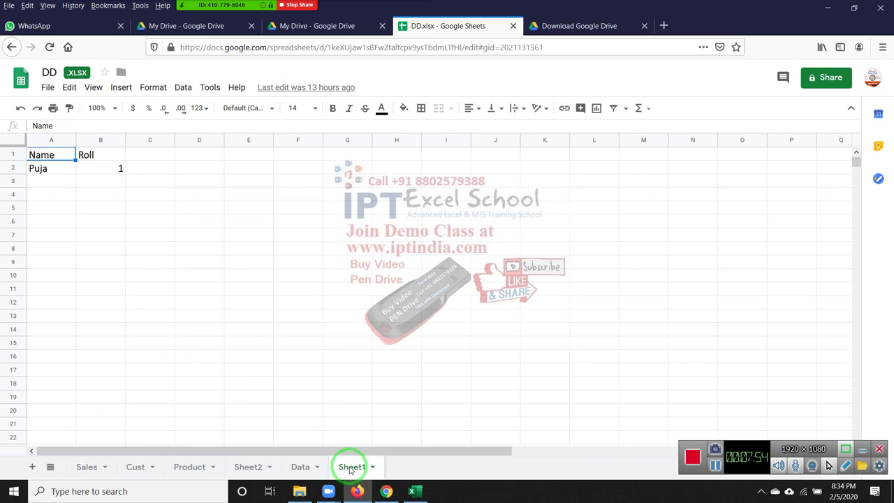
pyautogui.click(91, 198)
pyautogui.click(49, 172)
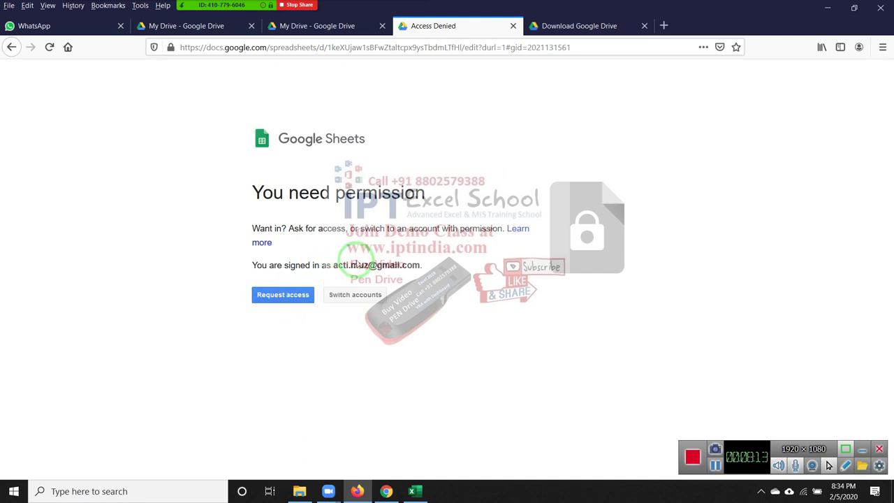
# - Close the extra Drive tab that previews DD.xlsx
pyautogui.click(606, 26)
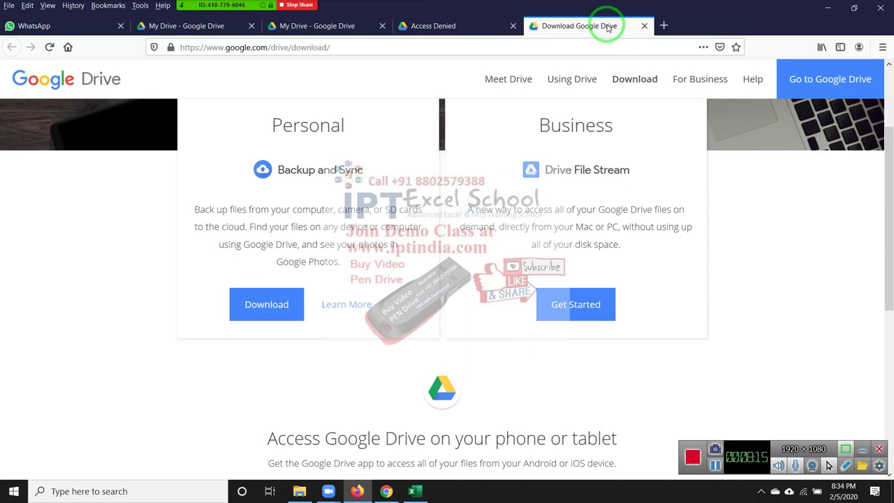
pyautogui.click(454, 21)
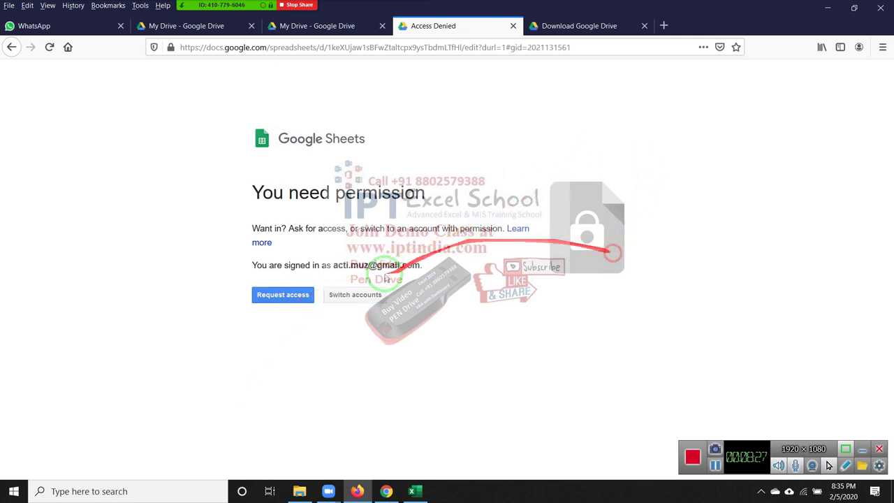
pyautogui.click(355, 26)
pyautogui.click(423, 26)
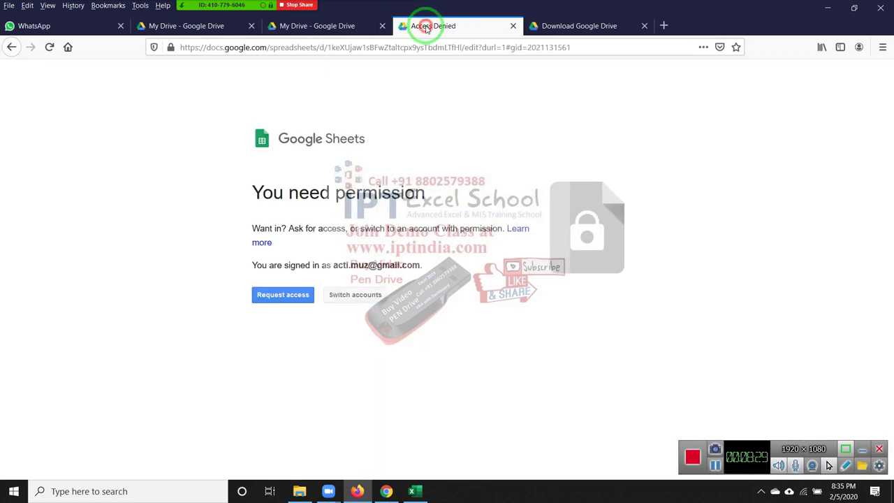
pyautogui.click(360, 28)
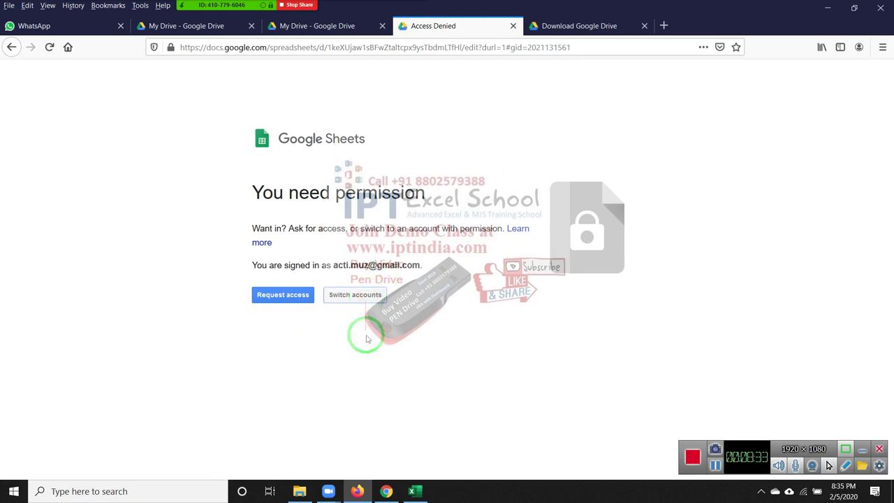
pyautogui.click(343, 25)
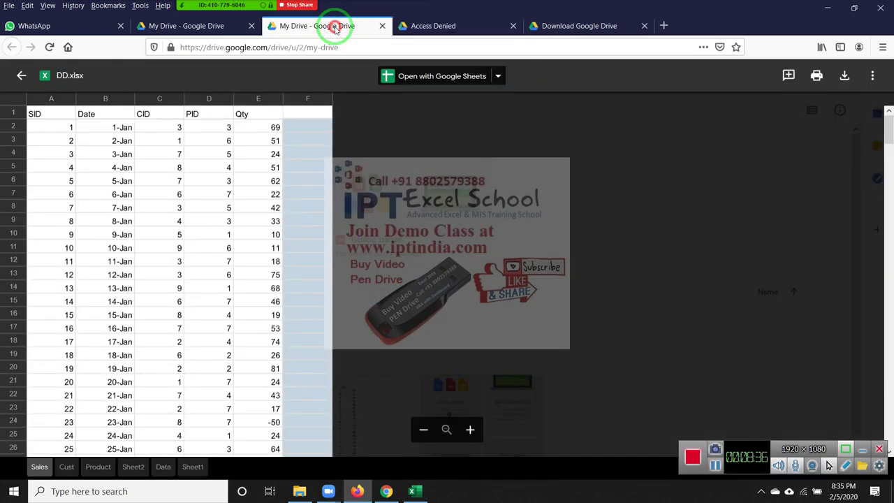
pyautogui.click(384, 27)
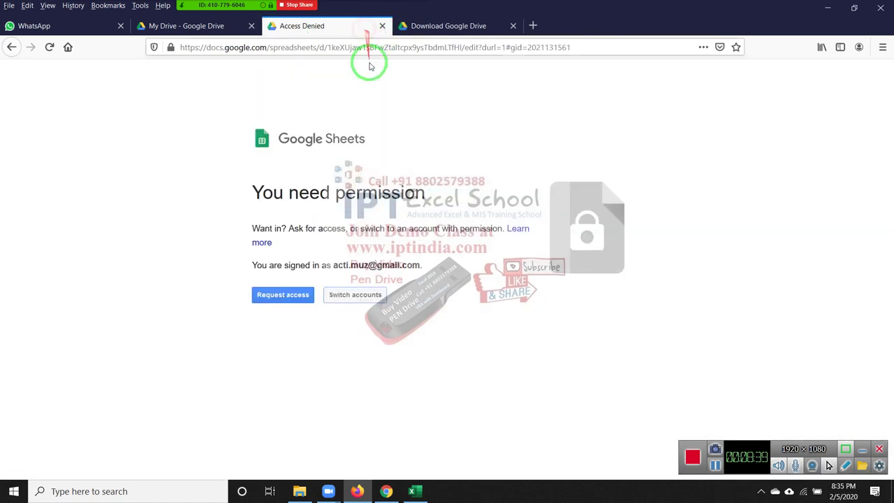
# - Load drive.google.com in the permission-denied tab
pyautogui.click(297, 50)
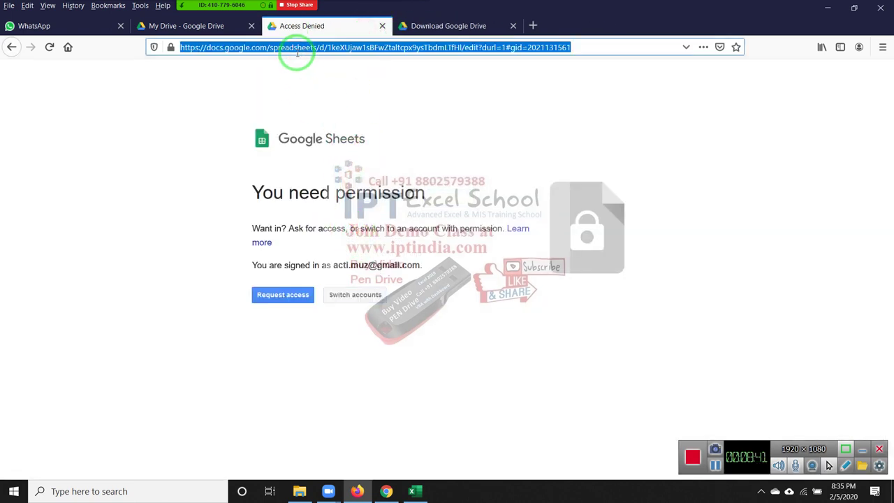
pyautogui.write('dr')
pyautogui.press('Return')
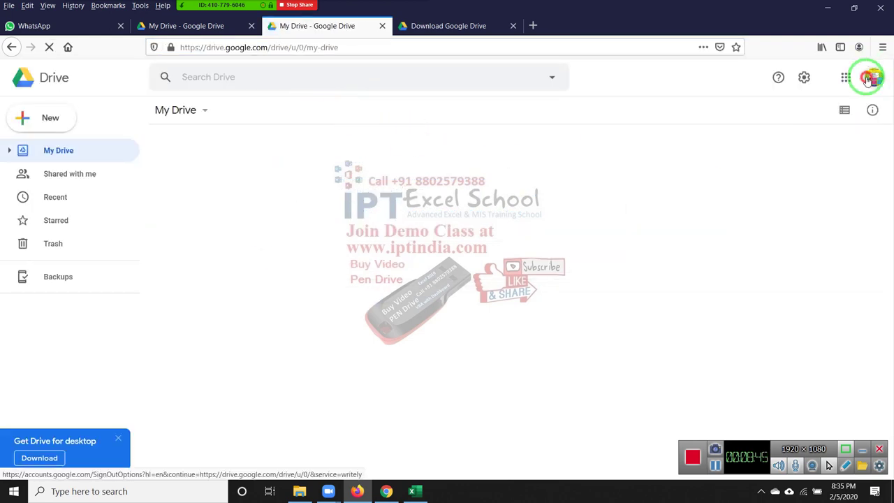
# - Switch Drive to the other signed-in Google account and close the old duplicate tab
pyautogui.click(873, 76)
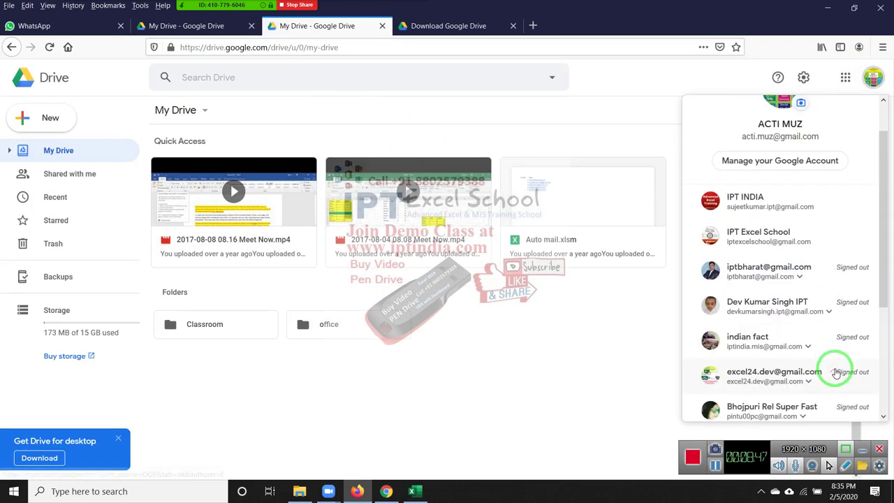
pyautogui.scroll(-5, 831, 377)
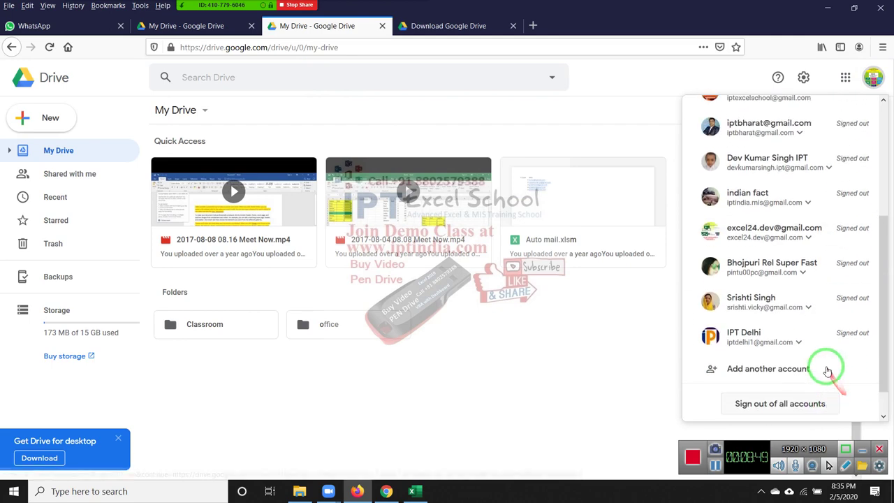
pyautogui.scroll(5, 828, 363)
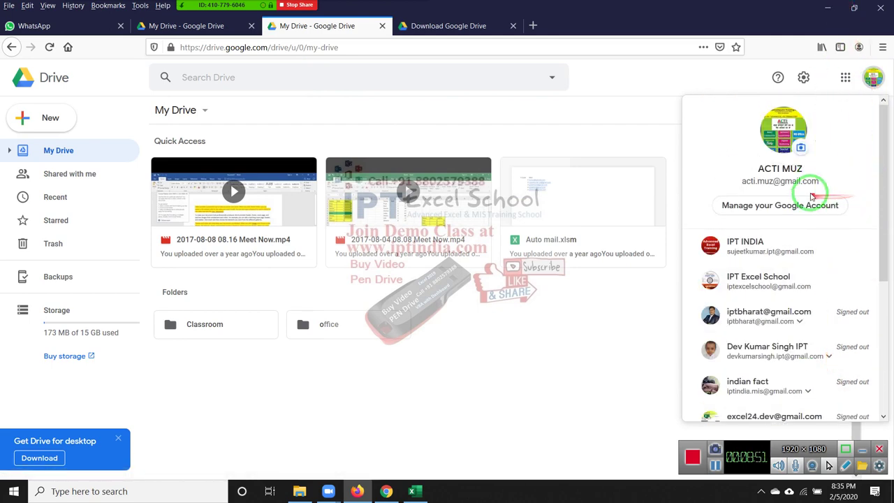
pyautogui.click(729, 80)
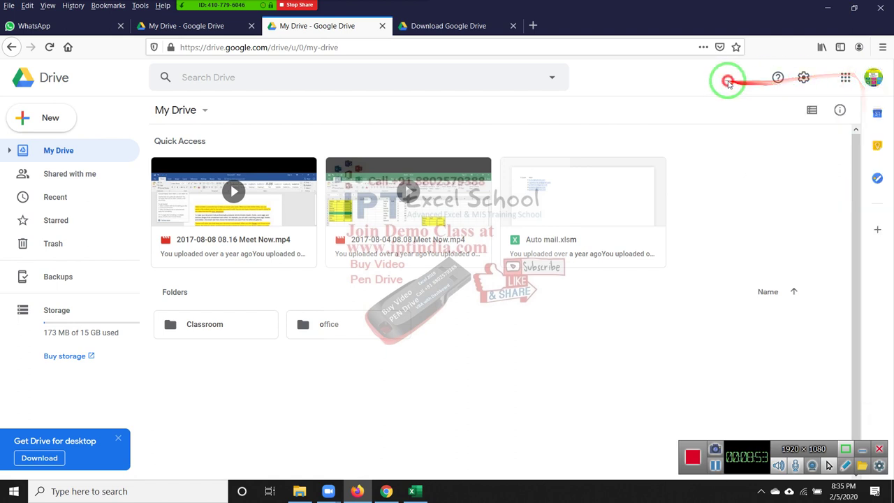
pyautogui.click(843, 77)
pyautogui.click(870, 80)
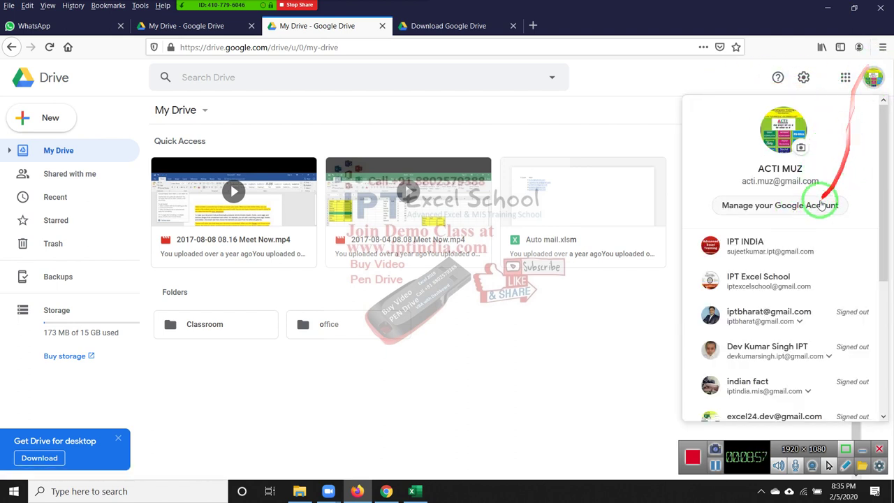
pyautogui.click(757, 283)
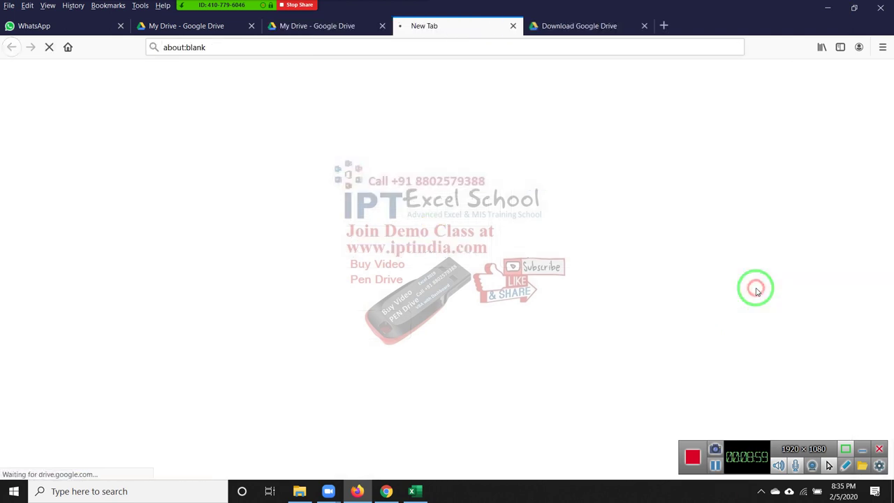
pyautogui.click(382, 26)
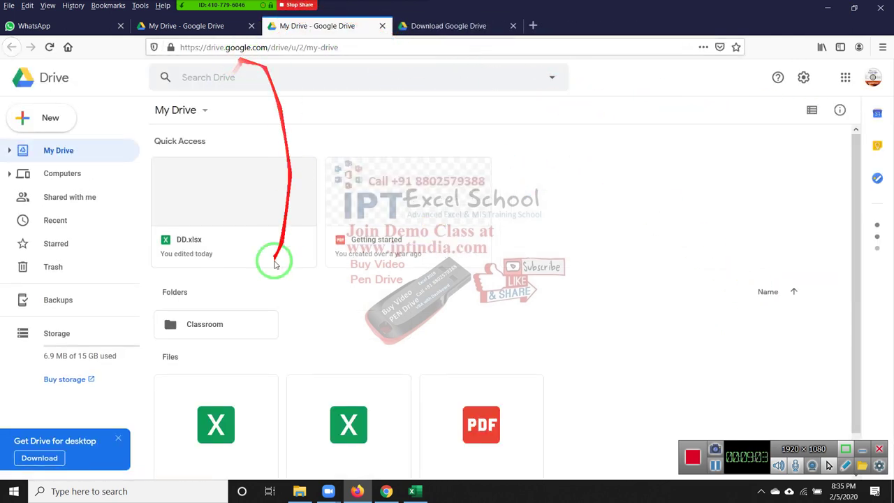
# - Open DD.xlsx from My Drive as a Google Sheets spreadsheet
pyautogui.click(207, 208)
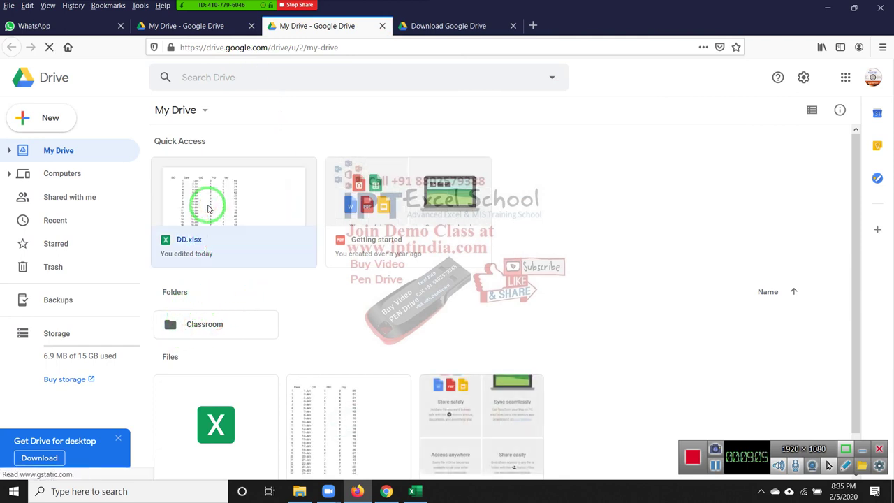
pyautogui.doubleClick(207, 207)
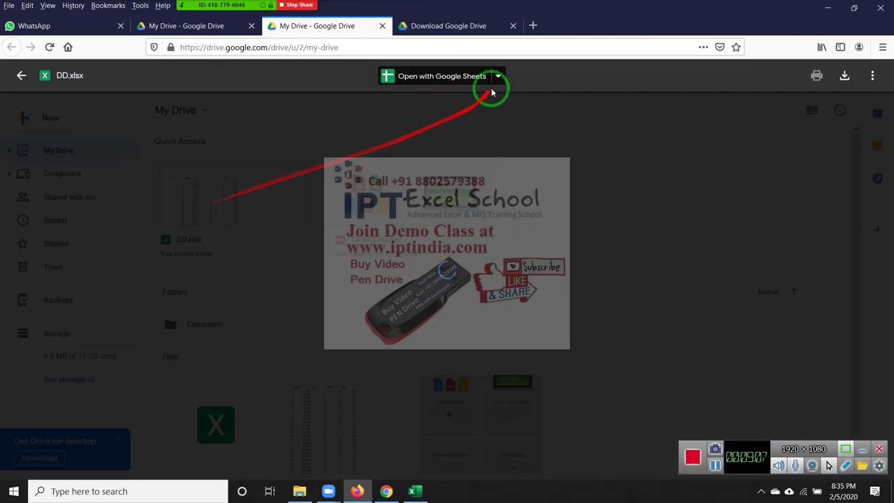
pyautogui.click(456, 81)
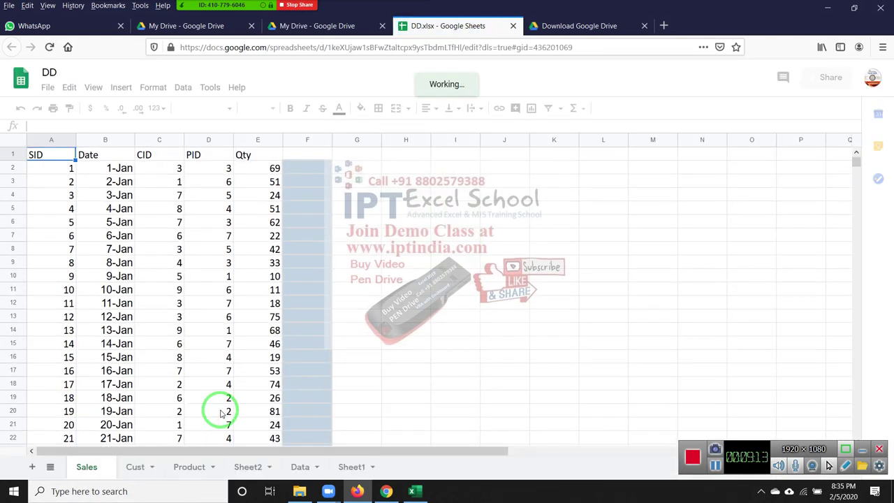
# - On Sheet1 in Google Sheets, add a new name in A5 with roll number 3
pyautogui.click(337, 464)
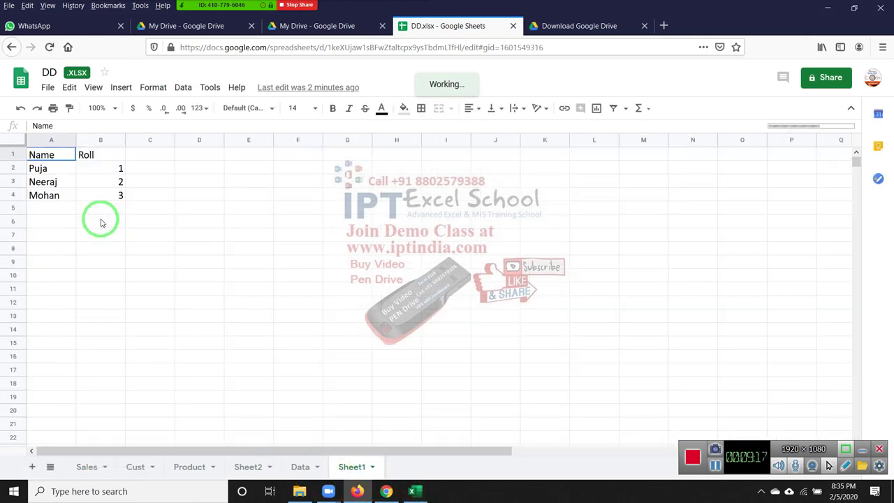
pyautogui.click(51, 200)
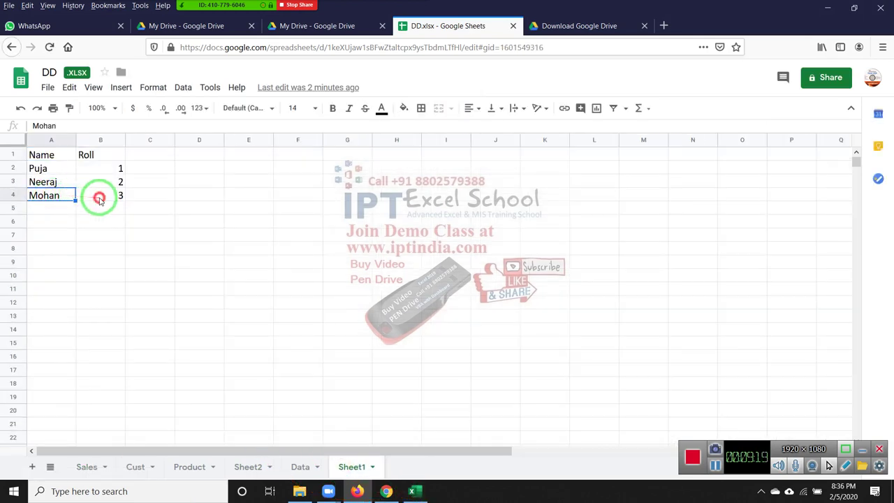
pyautogui.click(100, 199)
pyautogui.click(50, 210)
pyautogui.write('Nee')
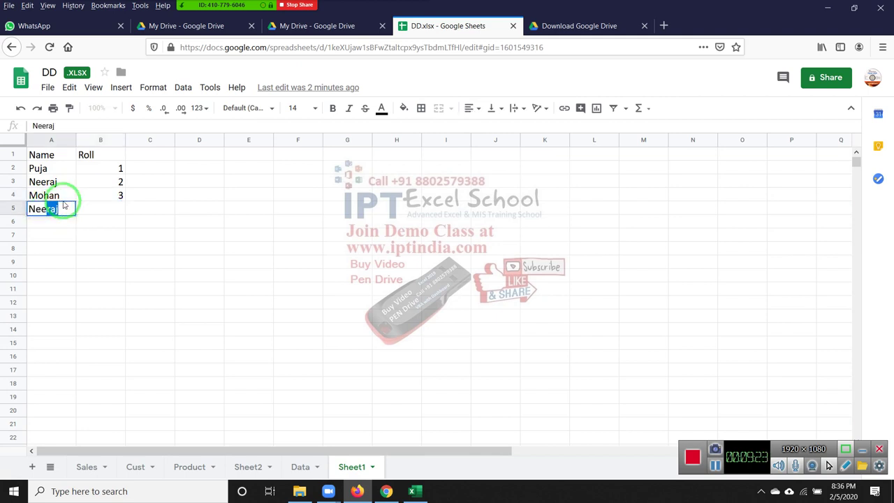
pyautogui.press('Tab')
pyautogui.write('3')
pyautogui.press('Return')
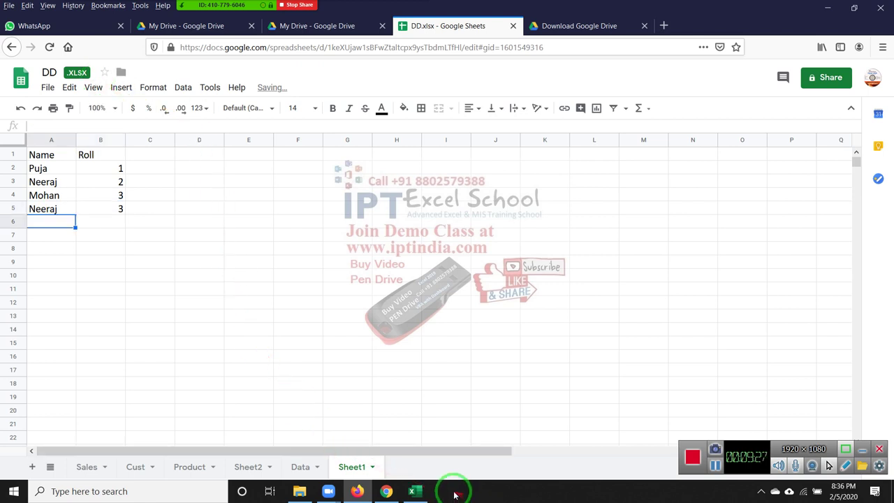
pyautogui.click(414, 492)
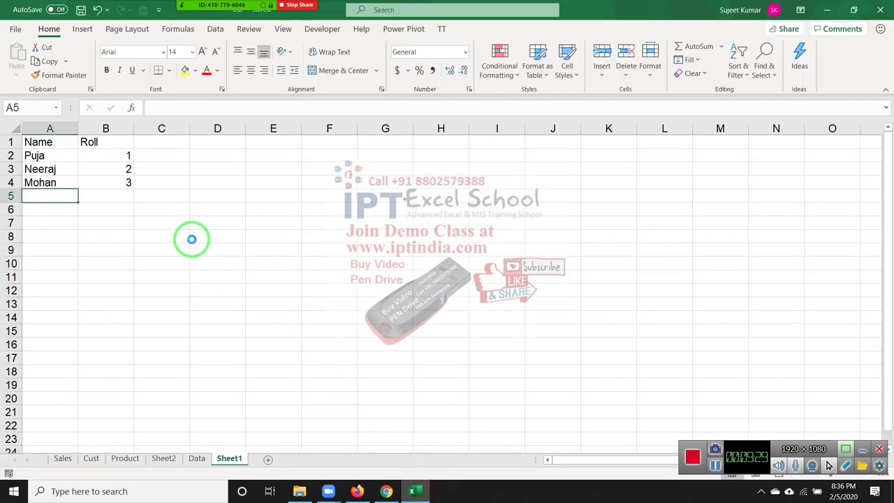
# - Check that Excel's local Sheet1 lacks the new A5 row, then return to the Google Sheets copy
pyautogui.click(227, 236)
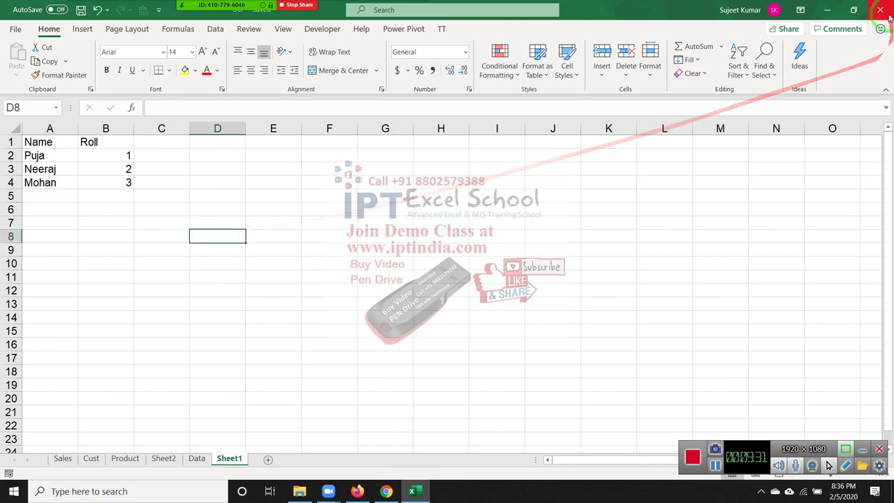
pyautogui.moveTo(125, 11)
pyautogui.mouseDown()
pyautogui.moveTo(204, 109)
pyautogui.moveTo(317, 345)
pyautogui.moveTo(408, 204)
pyautogui.mouseUp()
pyautogui.hotkey('alt', 'Tab')
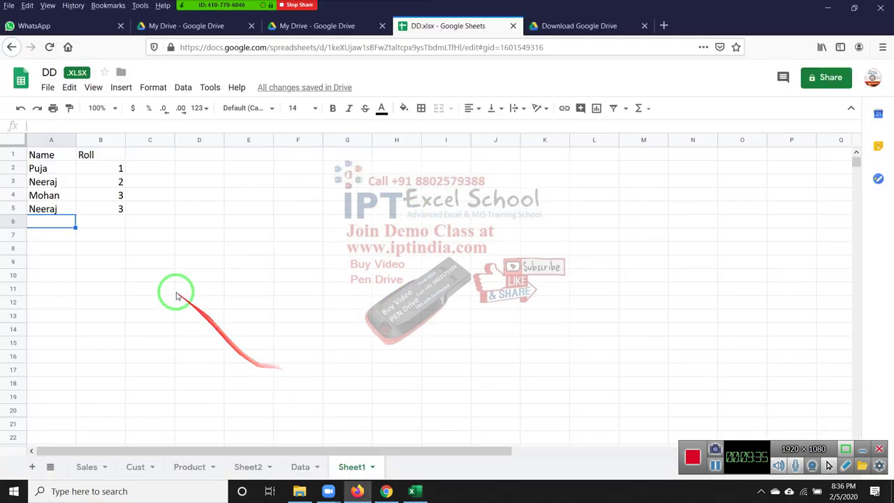
pyautogui.hotkey('alt', 'Tab')
pyautogui.moveTo(106, 246); pyautogui.dragTo(251, 241)
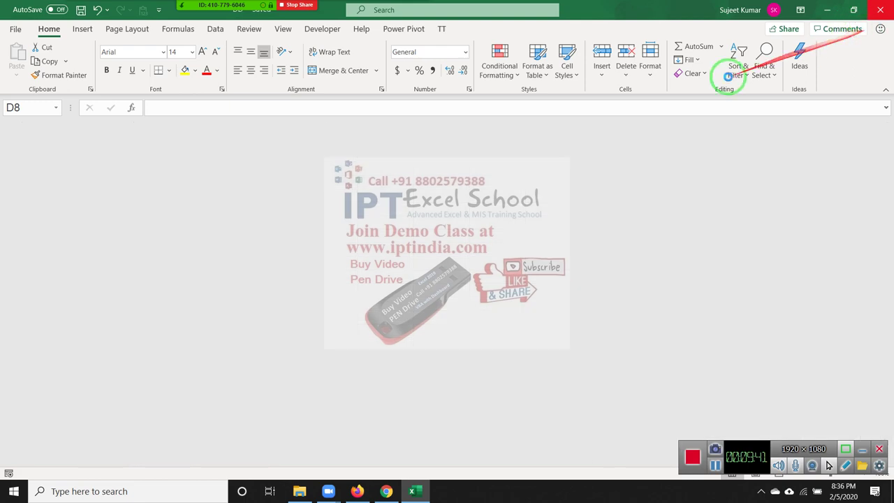
pyautogui.moveTo(735, 74); pyautogui.dragTo(273, 365)
pyautogui.moveTo(79, 200)
pyautogui.mouseDown()
pyautogui.moveTo(35, 114)
pyautogui.moveTo(304, 495)
pyautogui.mouseUp()
pyautogui.hotkey('alt', 'Tab')
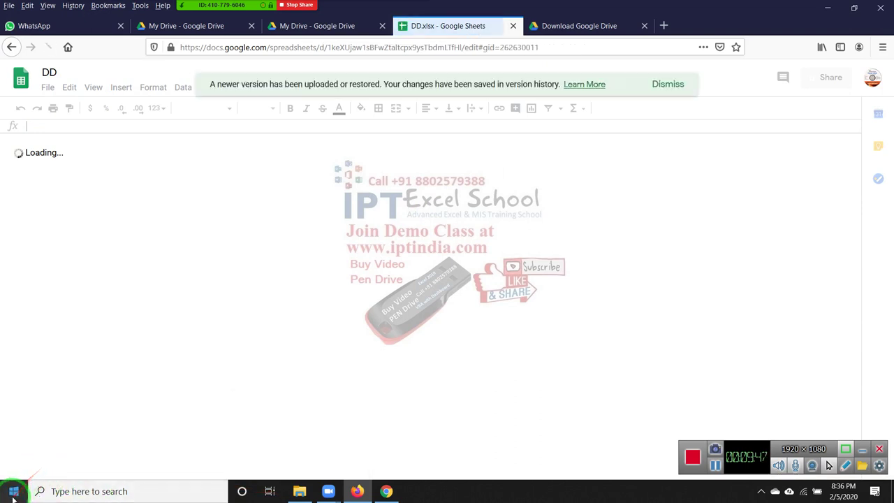
# - Review the Name and Roll list on Sheet1 of the DD spreadsheet
pyautogui.moveTo(14, 481); pyautogui.dragTo(249, 481)
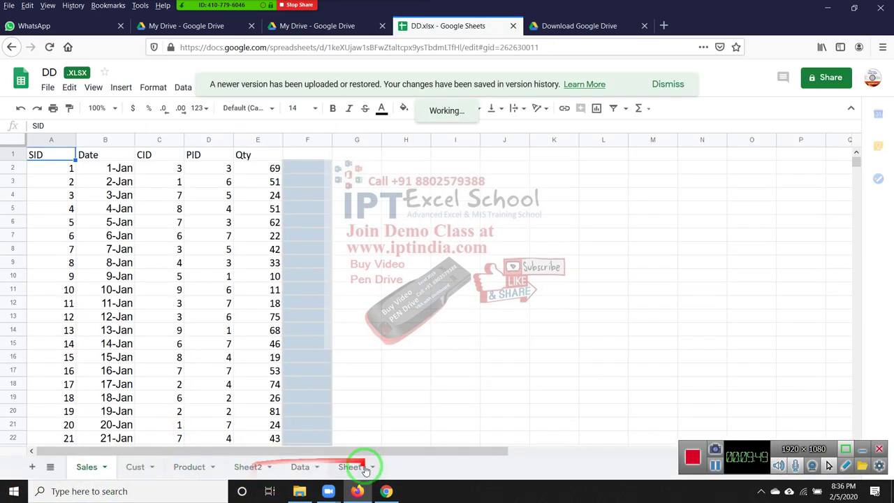
pyautogui.click(339, 469)
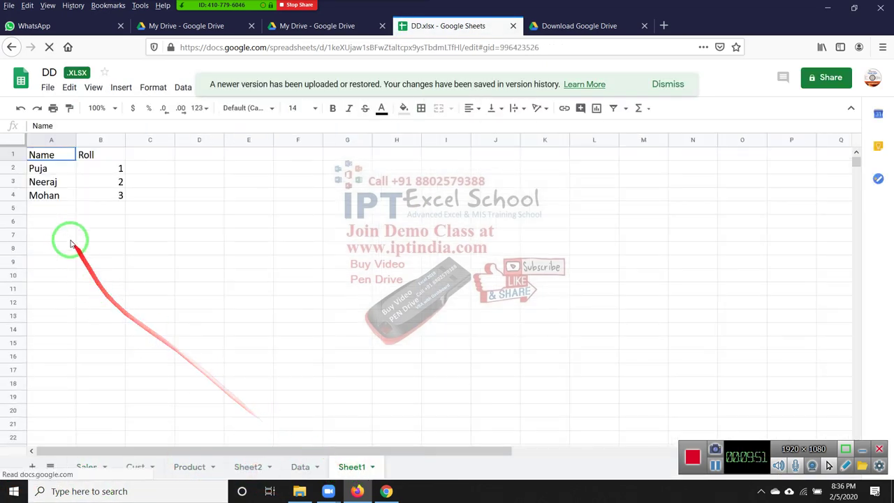
pyautogui.moveTo(124, 199)
pyautogui.mouseDown()
pyautogui.moveTo(42, 470)
pyautogui.moveTo(68, 209)
pyautogui.moveTo(649, 140)
pyautogui.mouseUp()
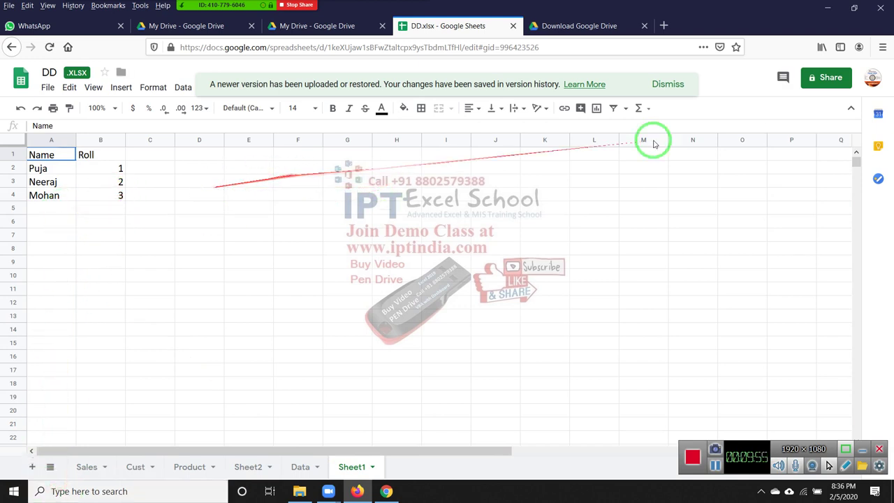
# - Share DD with the other person's Google account by entering their e-mail and sending the invitation
pyautogui.click(832, 79)
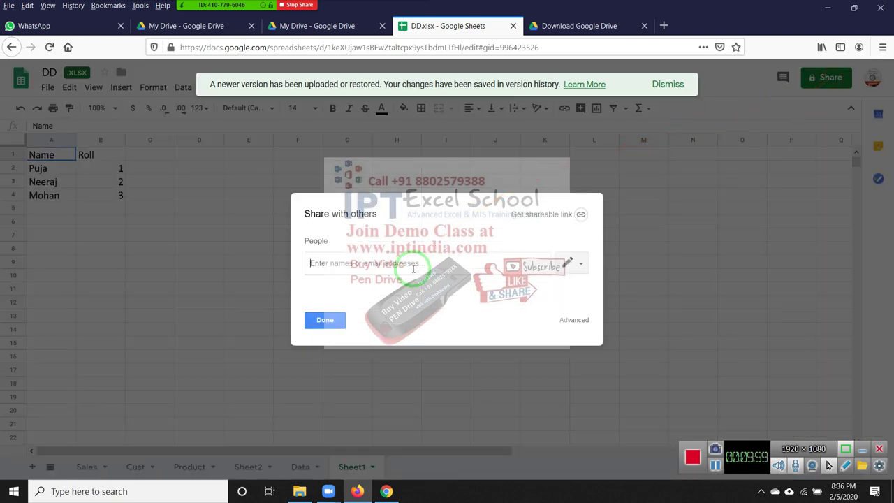
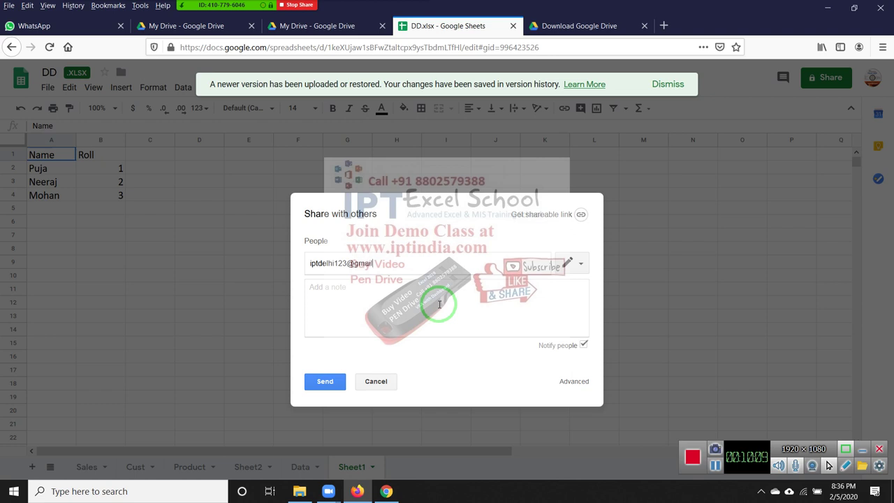
pyautogui.click(334, 387)
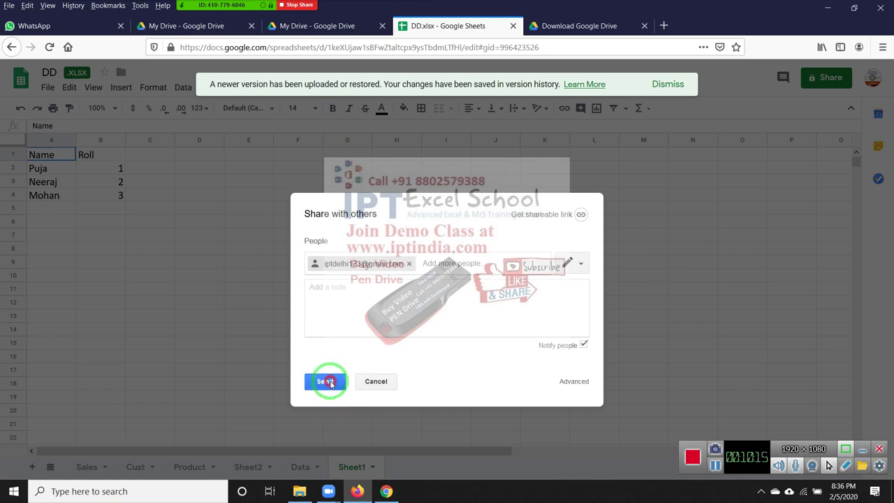
pyautogui.click(331, 383)
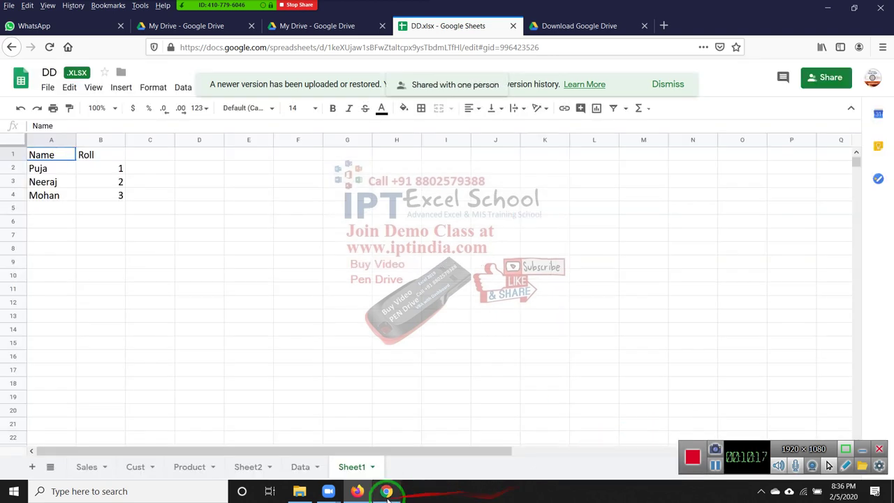
pyautogui.press('super')
# - Launch Excel from the Start menu app list, dismiss the Photo family tree preview, and return to the browser
pyautogui.write('exce')
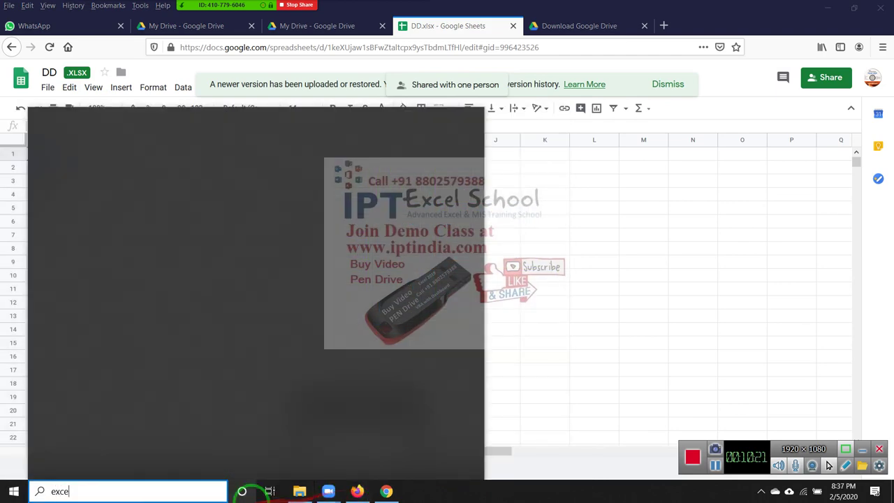
pyautogui.click(14, 491)
pyautogui.click(14, 491)
pyautogui.scroll(-1, 45, 437)
pyautogui.scroll(-1, 49, 428)
pyautogui.scroll(-1, 53, 419)
pyautogui.scroll(-2, 58, 409)
pyautogui.click(58, 409)
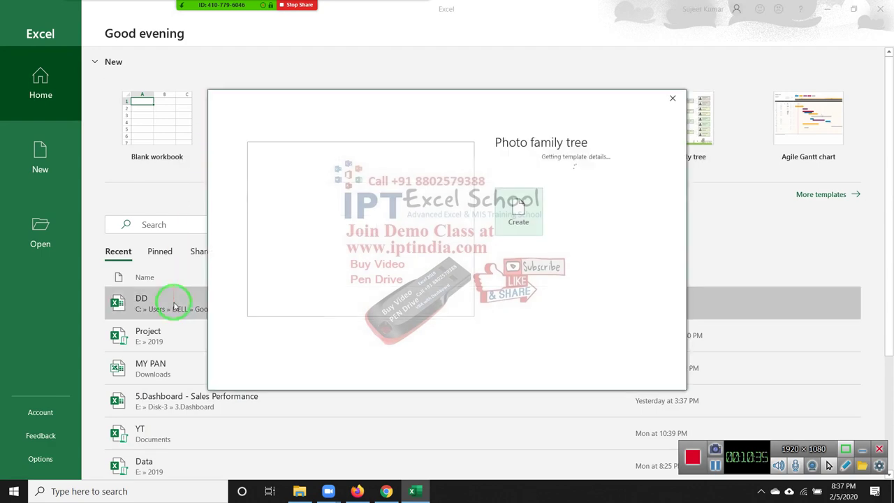
pyautogui.click(673, 98)
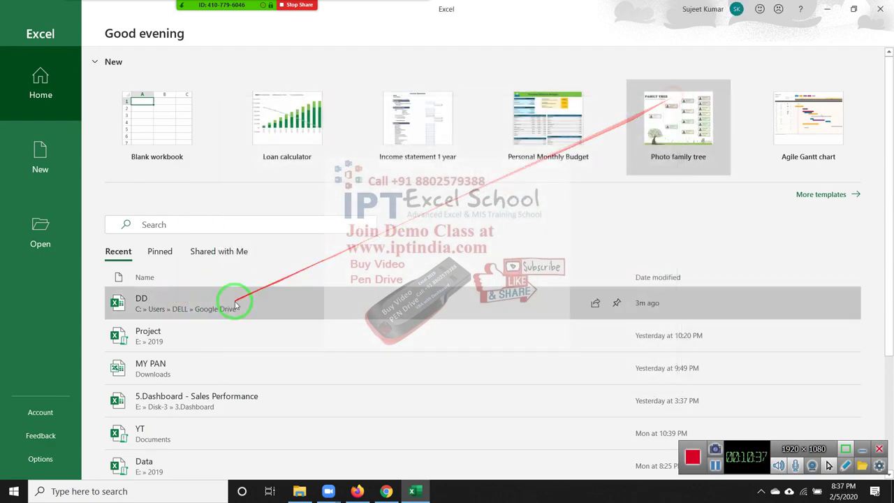
pyautogui.hotkey('alt', 'Tab')
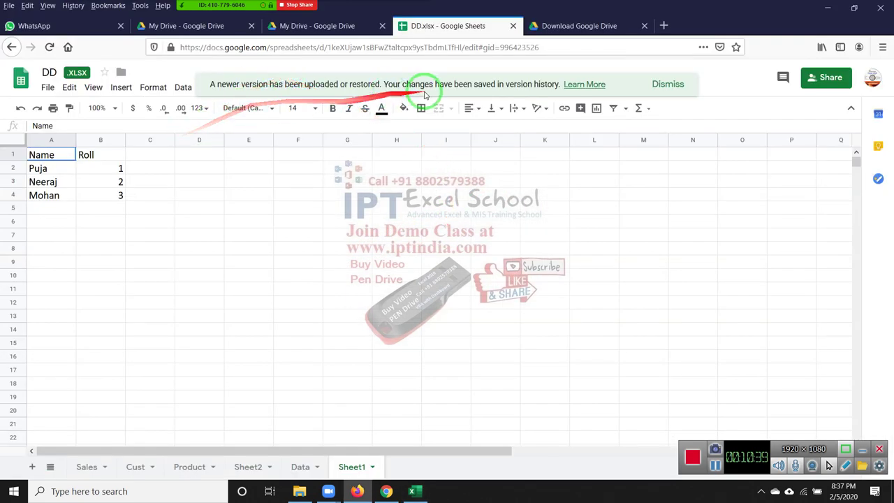
# - Enter Mohan with roll 4 in row 5 of the Sheets DD list, then open DD in Excel
pyautogui.click(668, 85)
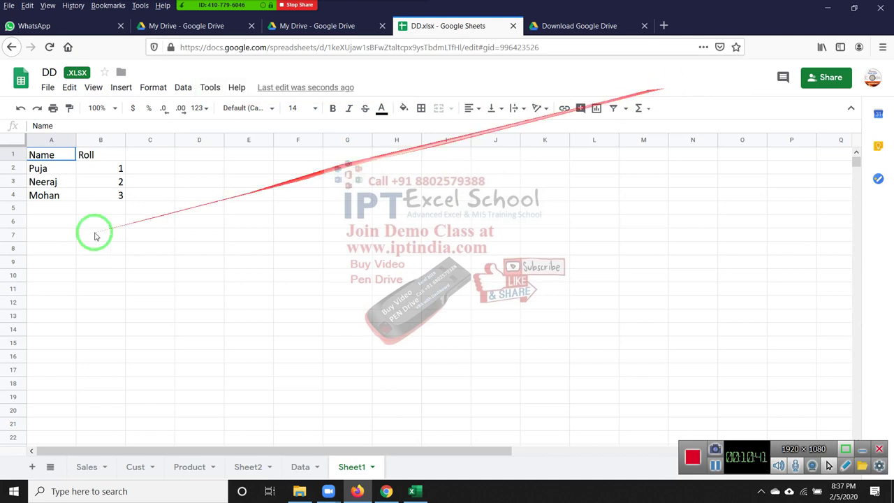
pyautogui.click(41, 209)
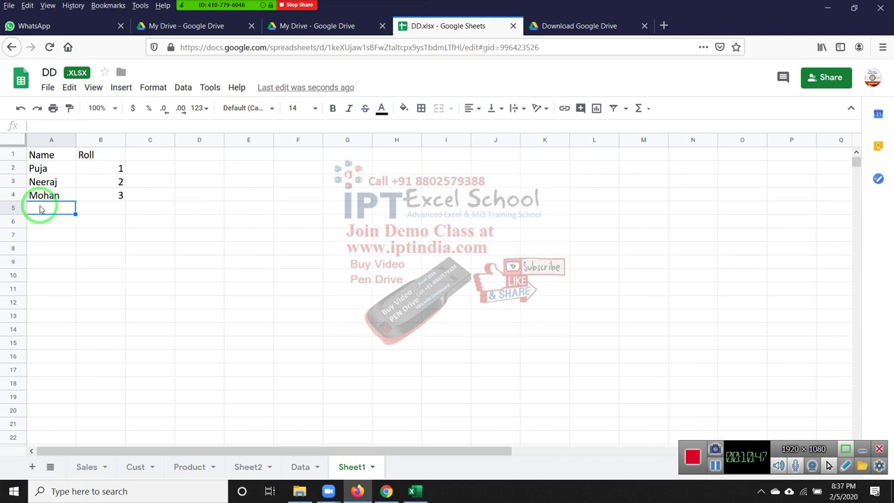
pyautogui.write('Mohan')
pyautogui.press('Tab')
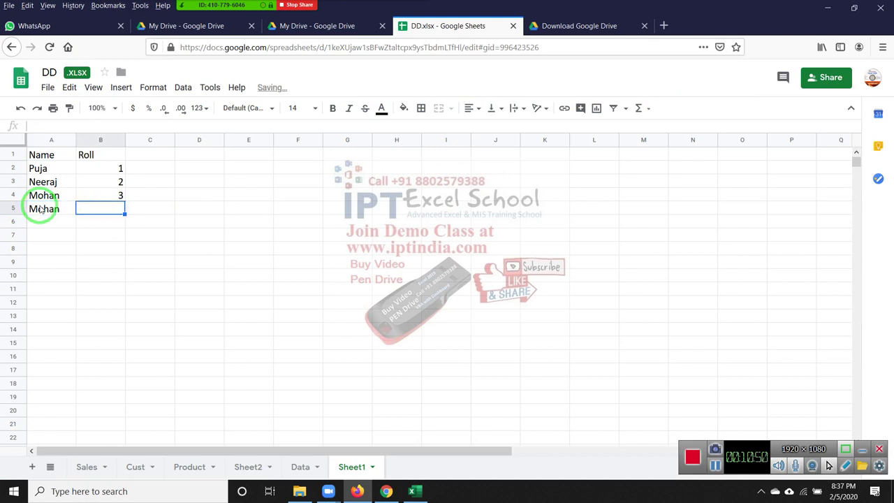
pyautogui.write('4')
pyautogui.press('Return')
pyautogui.hotkey('alt', 'Tab')
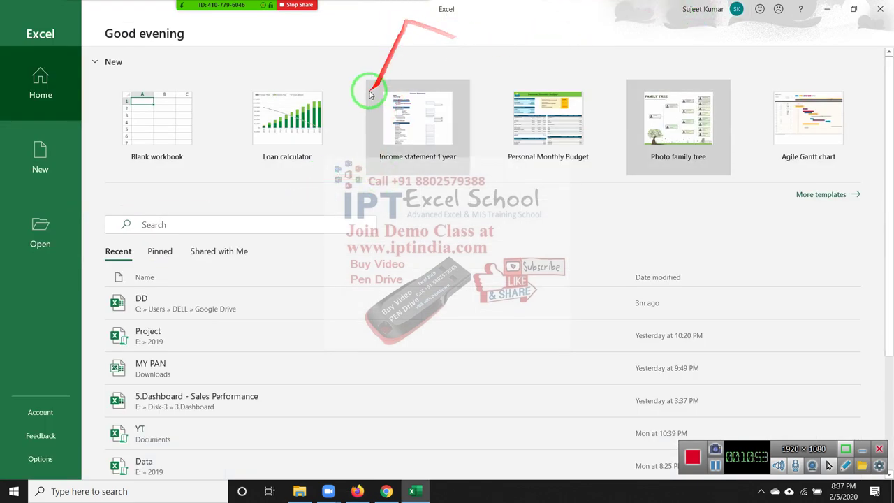
pyautogui.click(404, 305)
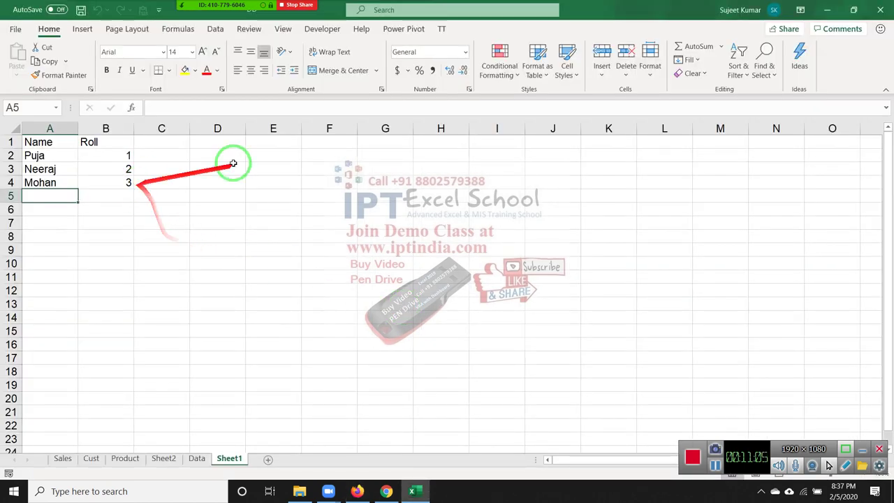
# - Close Excel and start a Windows search for 'excel'
pyautogui.click(881, 9)
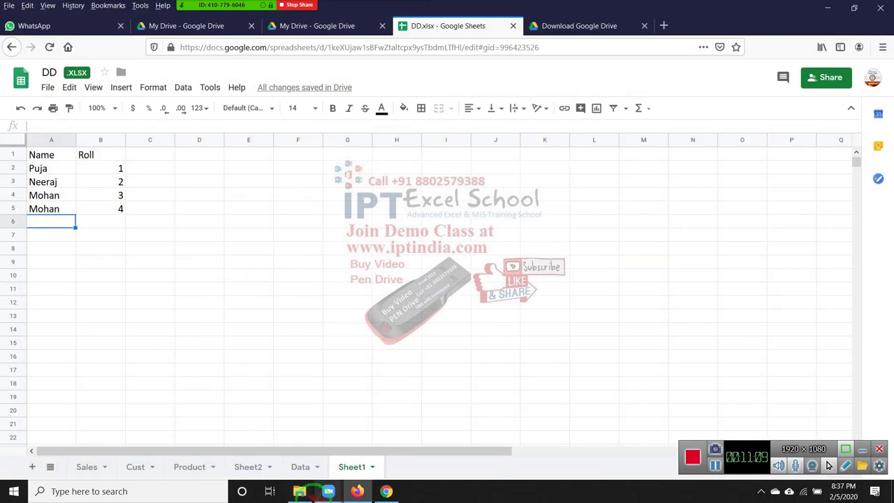
pyautogui.click(318, 491)
pyautogui.press('super')
pyautogui.write('excel')
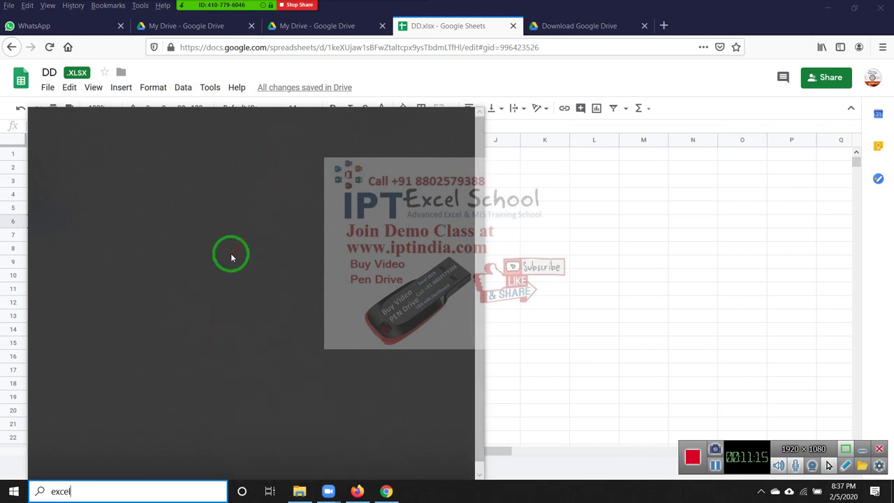
# - Relaunch Excel from the Start menu app list and open DD from Recent
pyautogui.press('Escape')
pyautogui.click(13, 489)
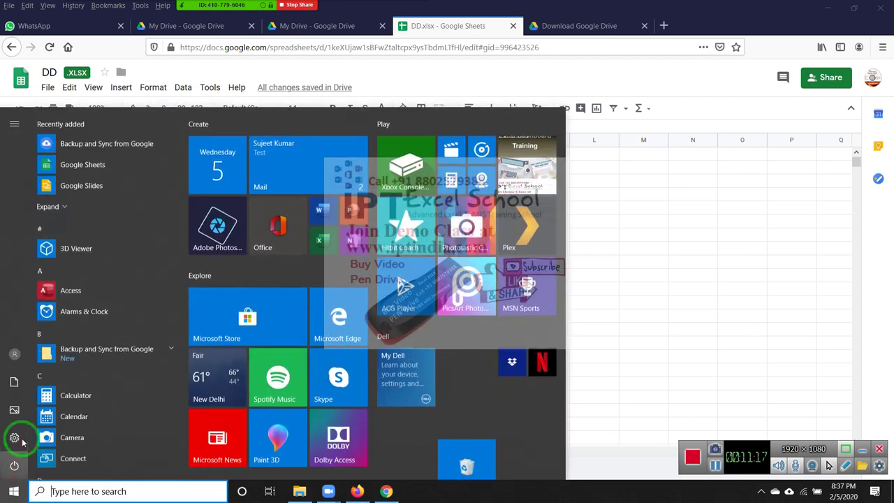
pyautogui.scroll(-2, 104, 389)
pyautogui.scroll(-2, 105, 388)
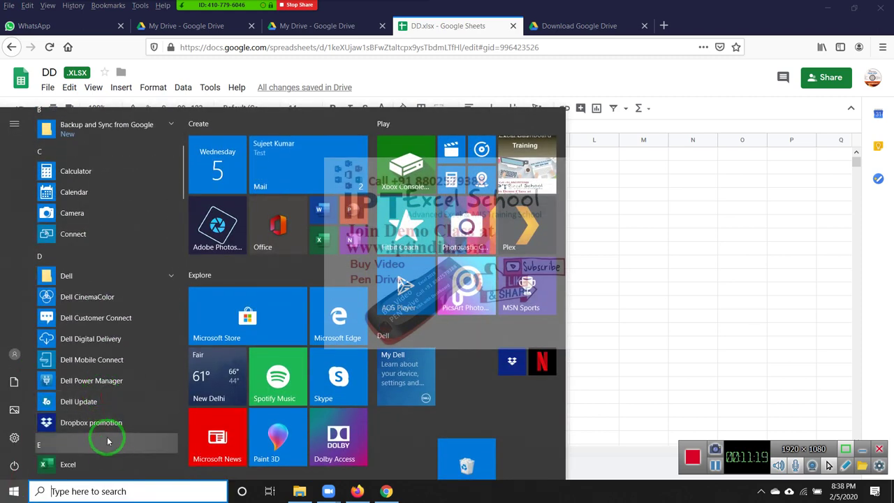
pyautogui.click(109, 462)
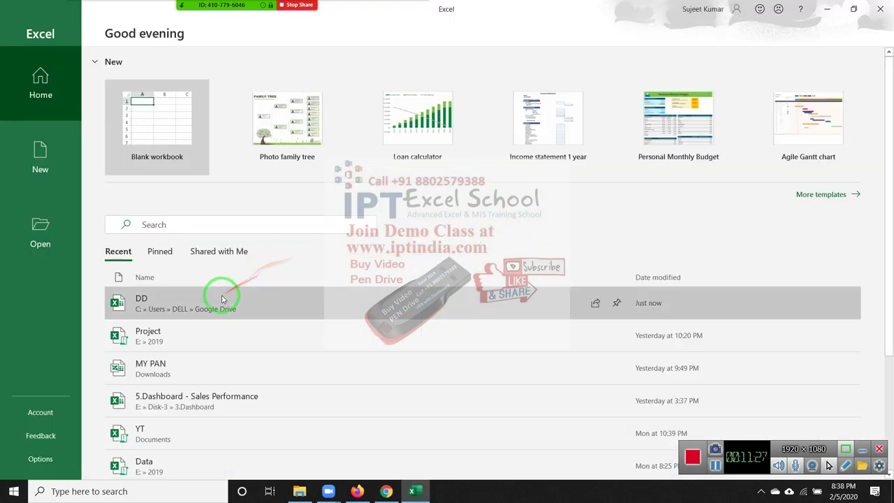
pyautogui.click(225, 303)
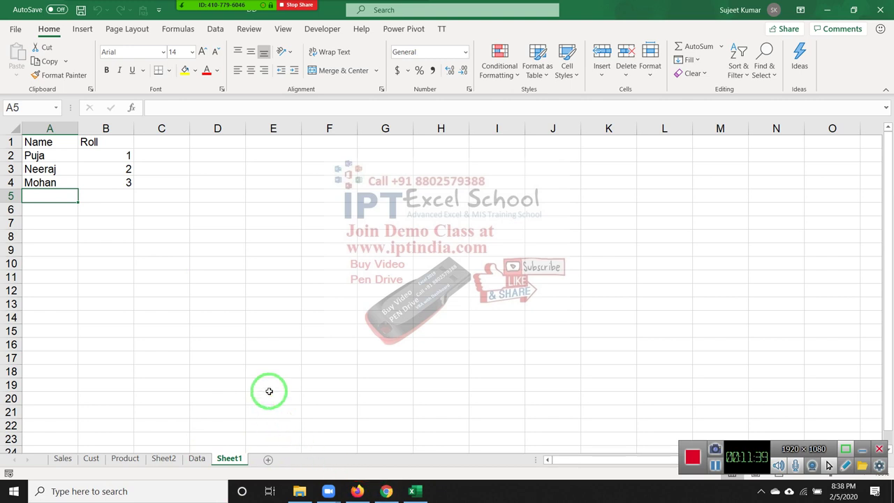
# - Add Kavita with roll 4 in row 5 and Uday with roll 7 in row 6
pyautogui.write('Kavita')
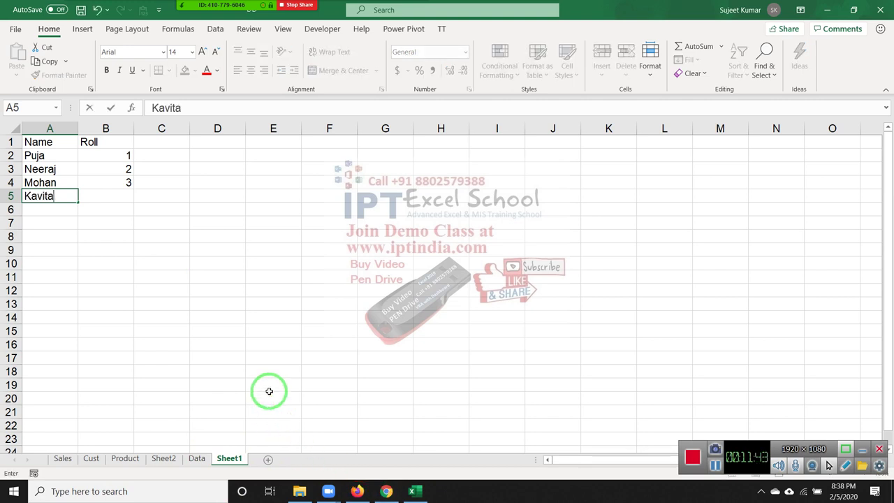
pyautogui.press('Tab')
pyautogui.write('4')
pyautogui.press('Return')
pyautogui.press('Left')
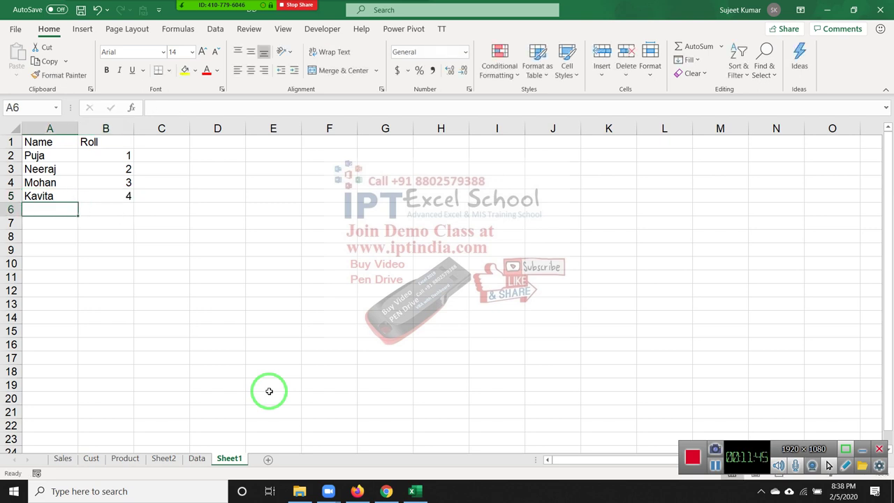
pyautogui.write('Uday')
pyautogui.press('Tab')
pyautogui.write('7')
pyautogui.press('Return')
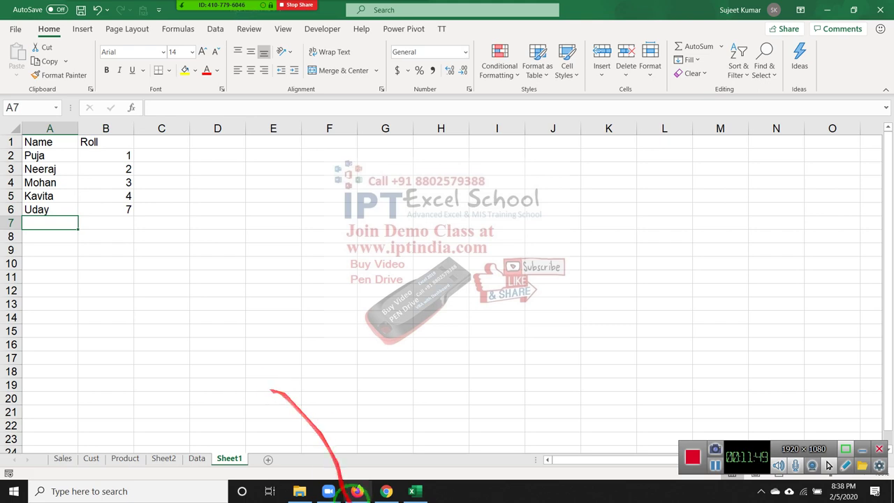
pyautogui.click(357, 490)
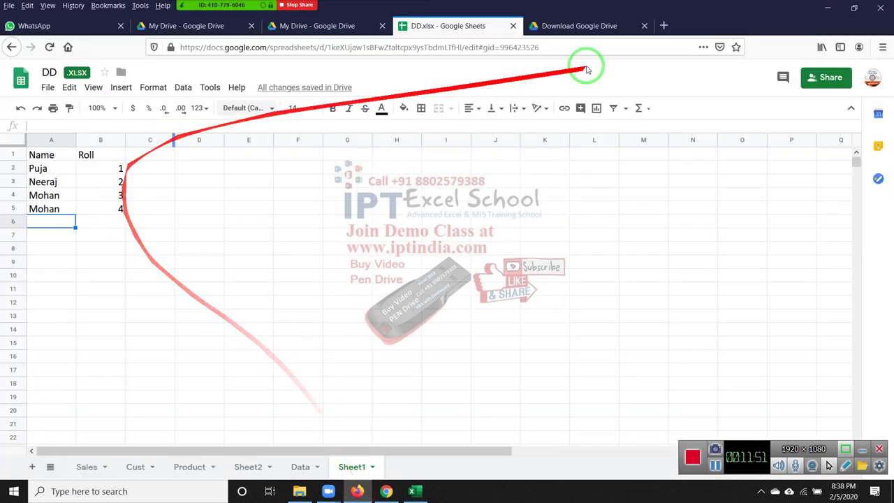
# - In the second account's Drive, open the shared DD.xlsx in Google Sheets and view Sheet1
pyautogui.click(873, 80)
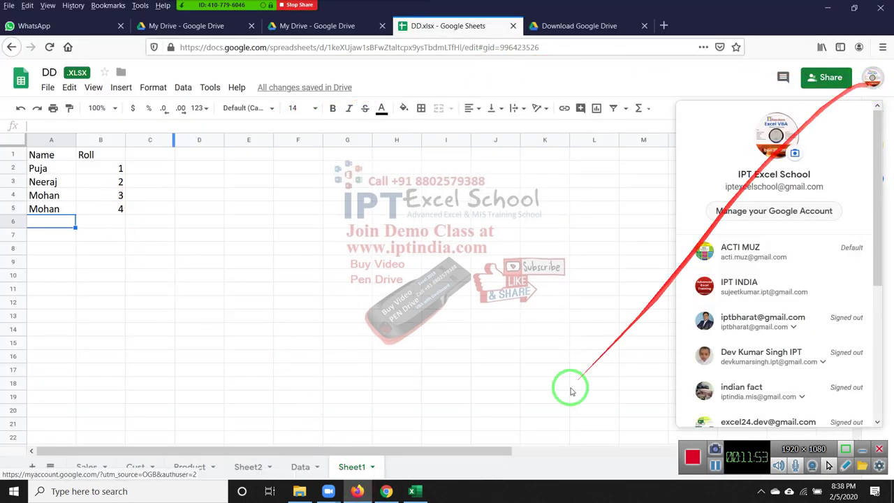
pyautogui.click(385, 492)
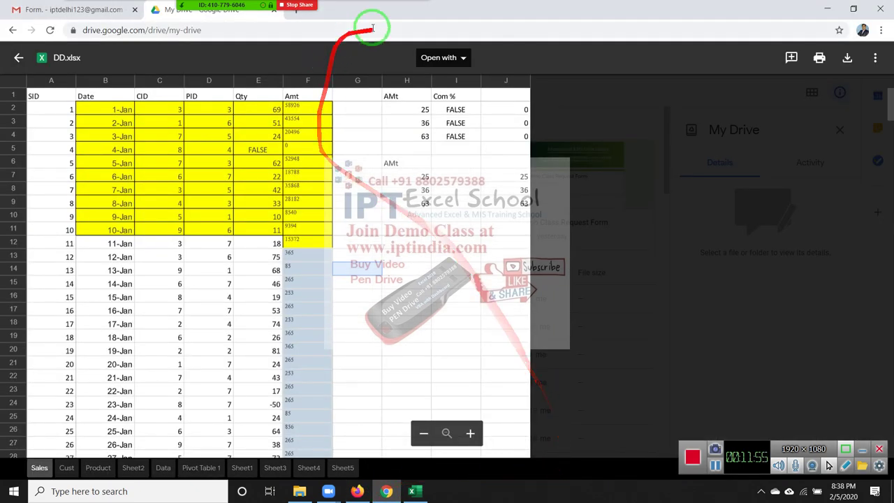
pyautogui.click(391, 55)
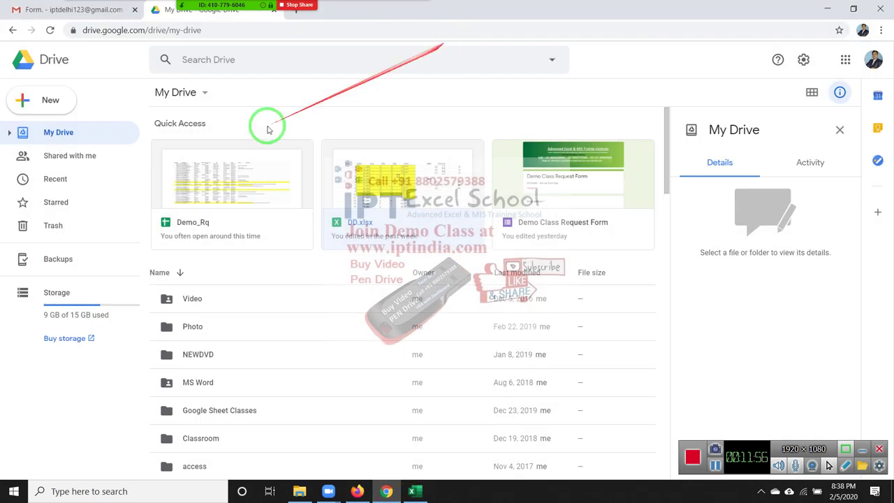
pyautogui.click(73, 158)
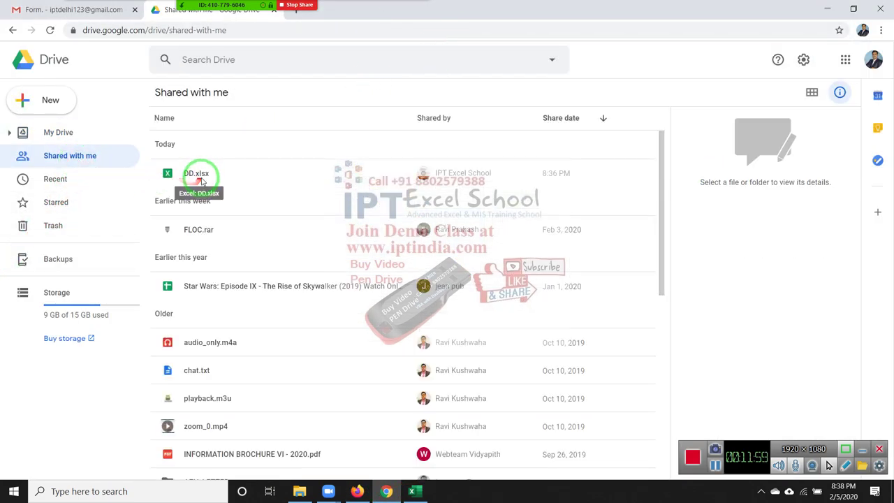
pyautogui.click(202, 176)
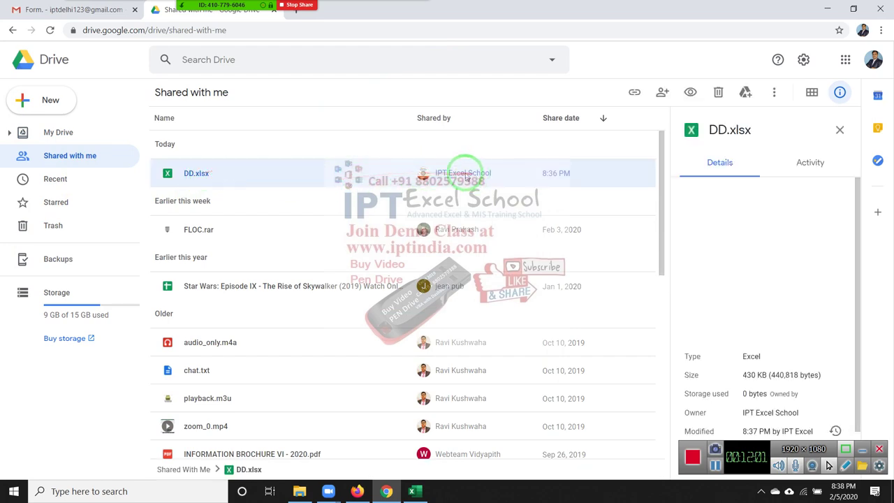
pyautogui.doubleClick(334, 173)
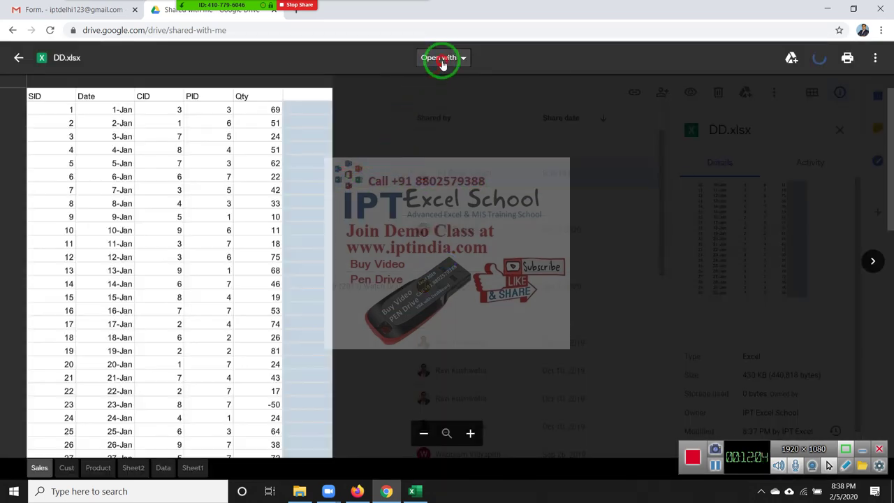
pyautogui.click(439, 57)
pyautogui.click(452, 95)
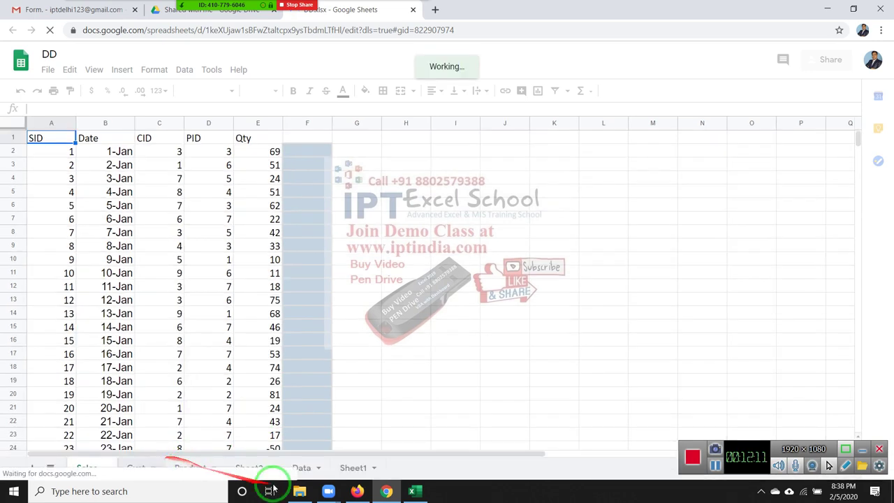
pyautogui.click(359, 470)
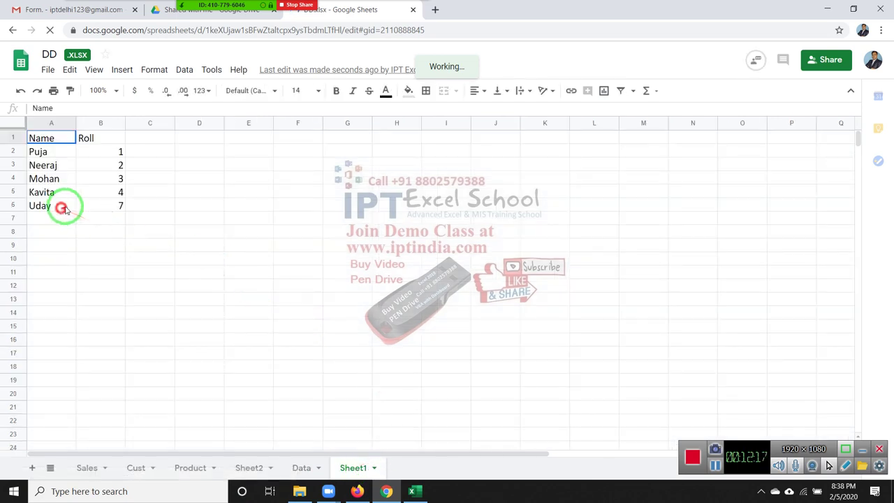
# - Check the last entry in column A, close the Sheets copy and the preview, then show the desktop
pyautogui.hotkey('ctrl', 'Down')
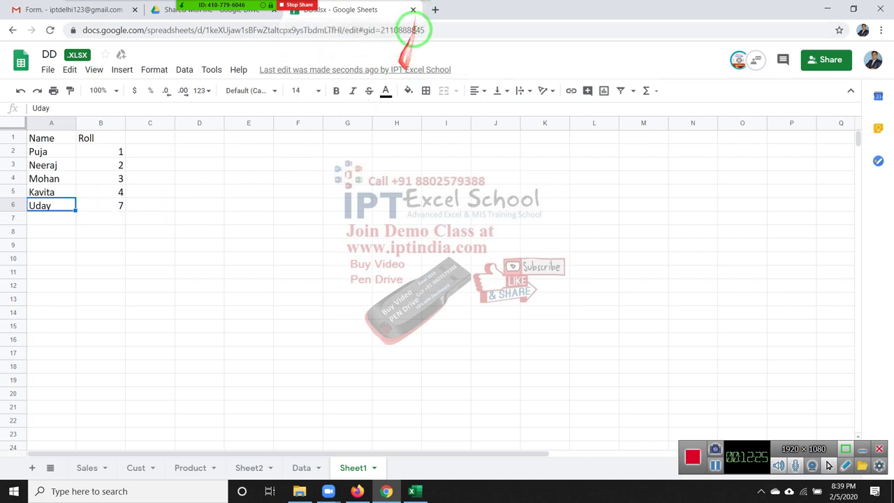
pyautogui.click(413, 12)
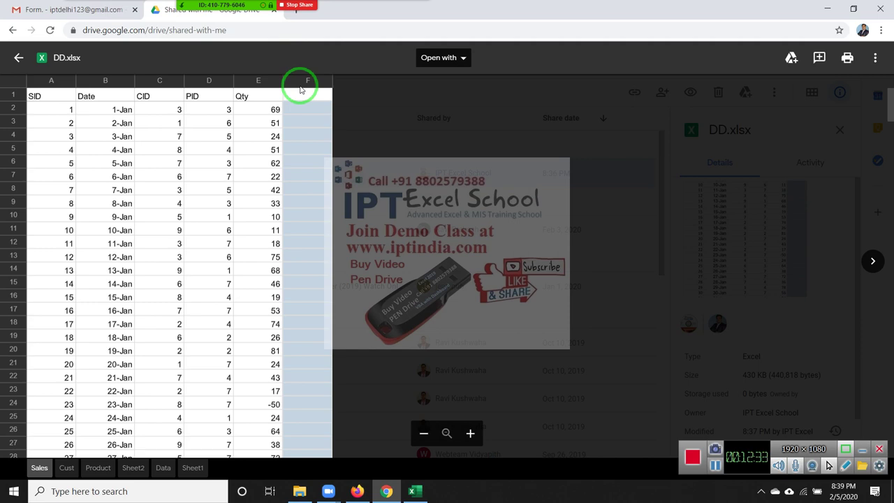
pyautogui.click(531, 49)
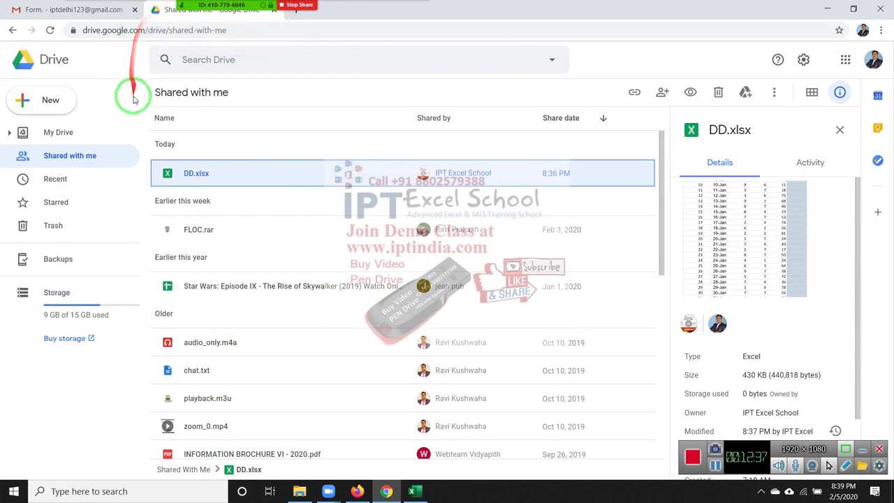
pyautogui.press('super+d')
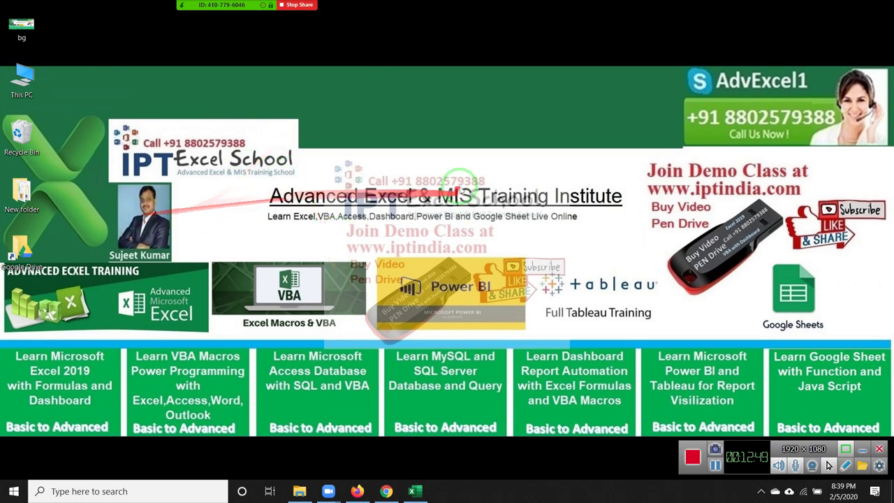
# - Open the synced Google Drive folder, select DD, and close the DD workbook in Excel
pyautogui.doubleClick(28, 264)
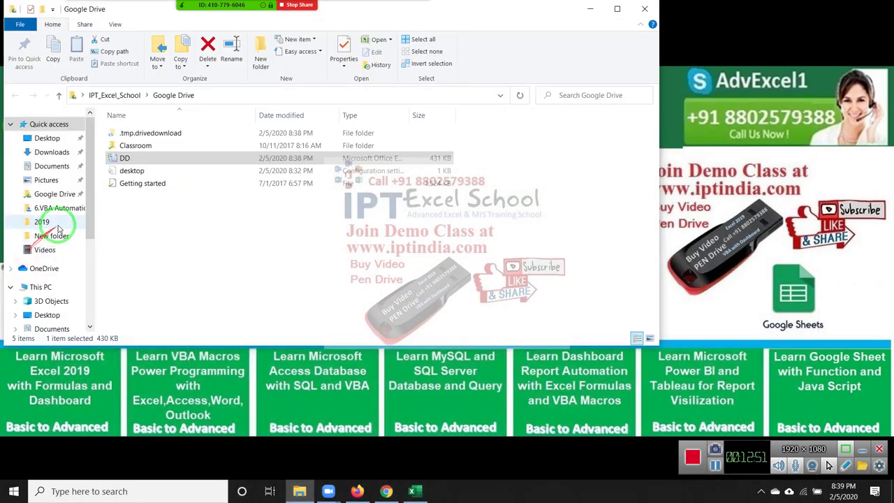
pyautogui.click(132, 159)
pyautogui.click(411, 491)
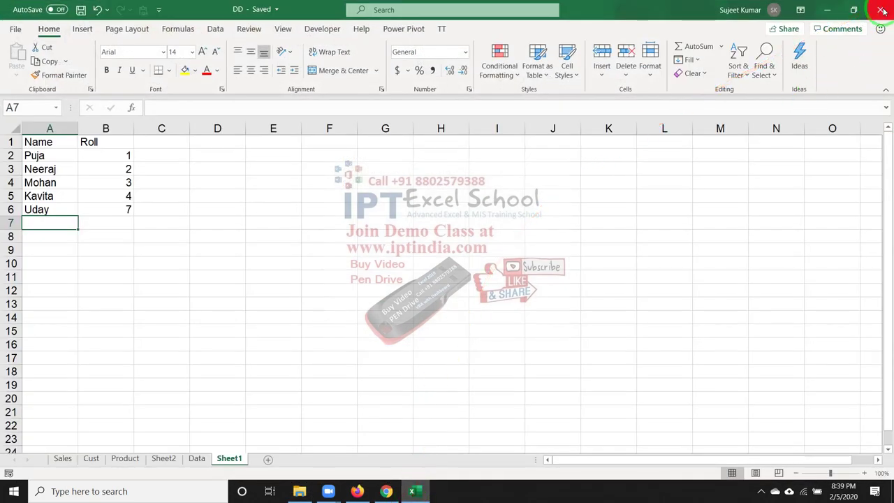
pyautogui.click(880, 10)
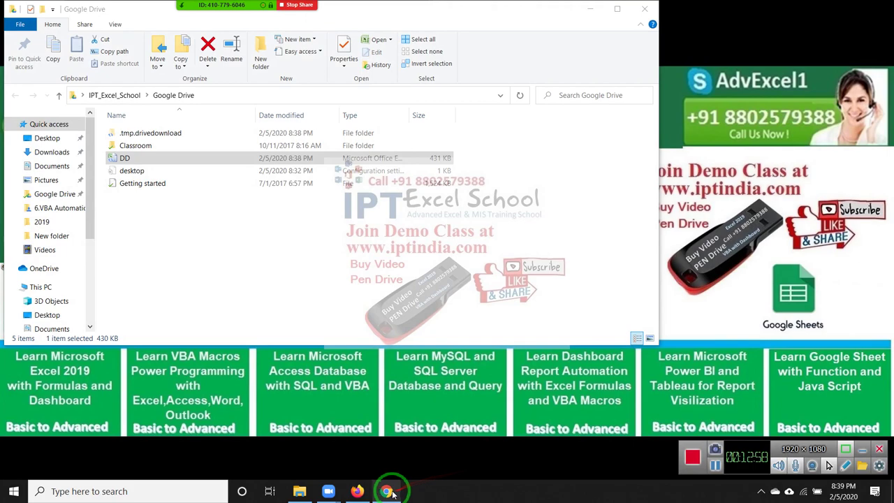
# - Open DD.xlsx from the Drive shared files in Google Sheets and view Sheet1
pyautogui.click(392, 493)
pyautogui.click(278, 173)
pyautogui.doubleClick(300, 171)
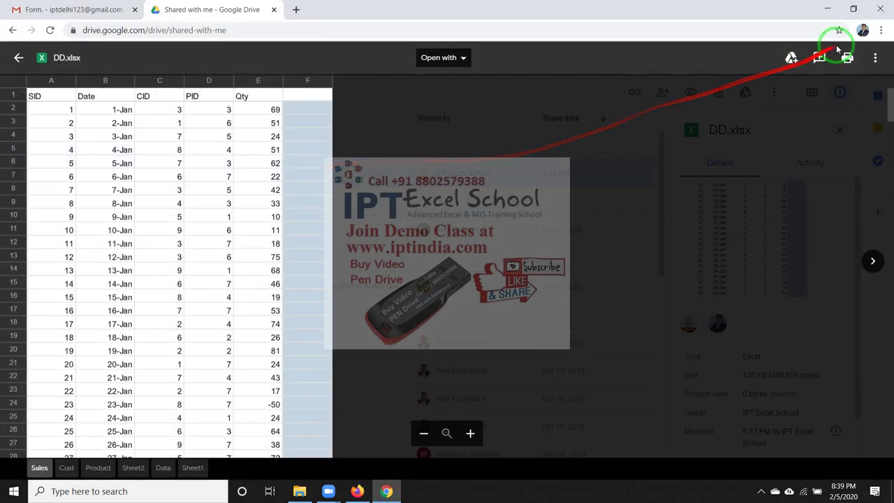
pyautogui.click(438, 62)
pyautogui.click(435, 93)
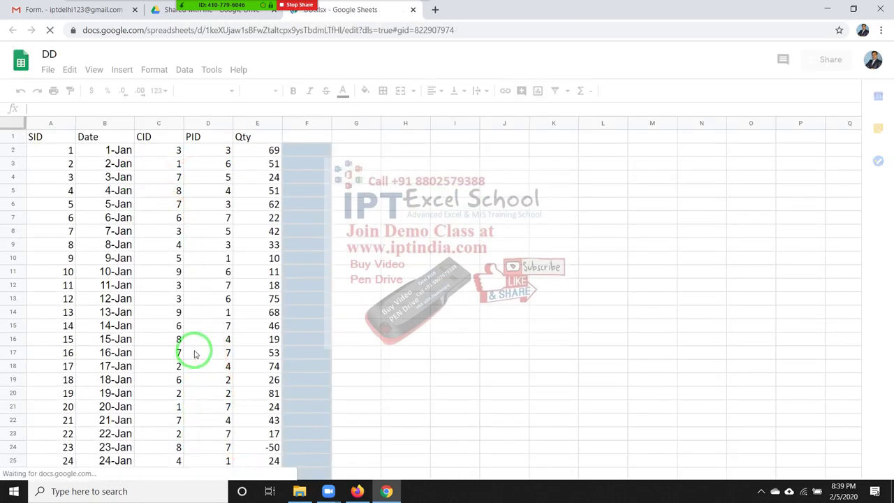
pyautogui.click(357, 467)
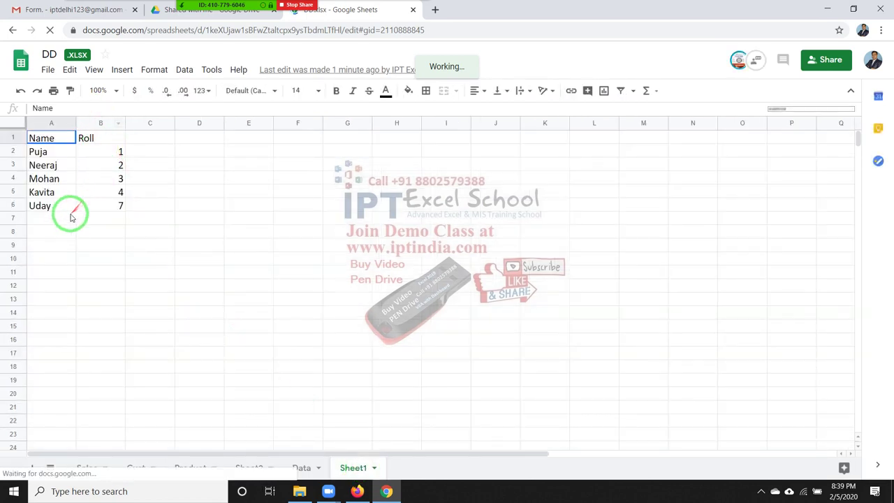
# - Fill A7:B9 with Kavita 7, Uday 65 and Yogesh 85
pyautogui.click(66, 220)
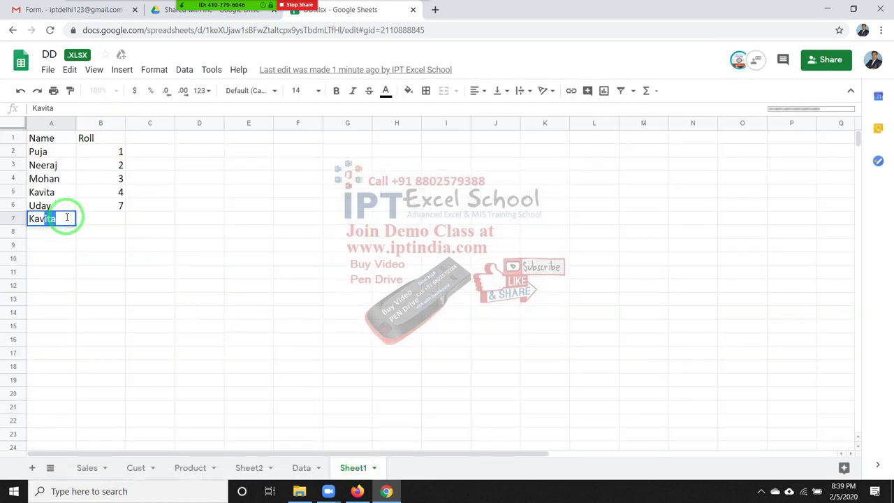
pyautogui.press('Tab')
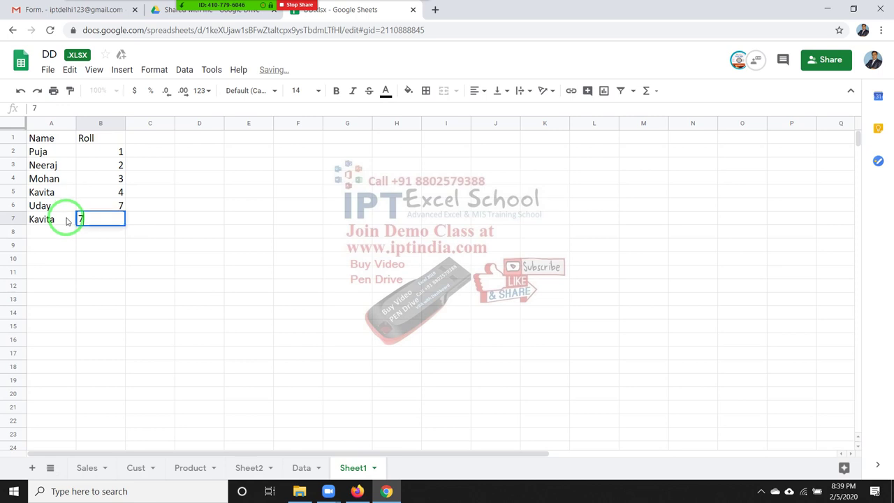
pyautogui.press('Return')
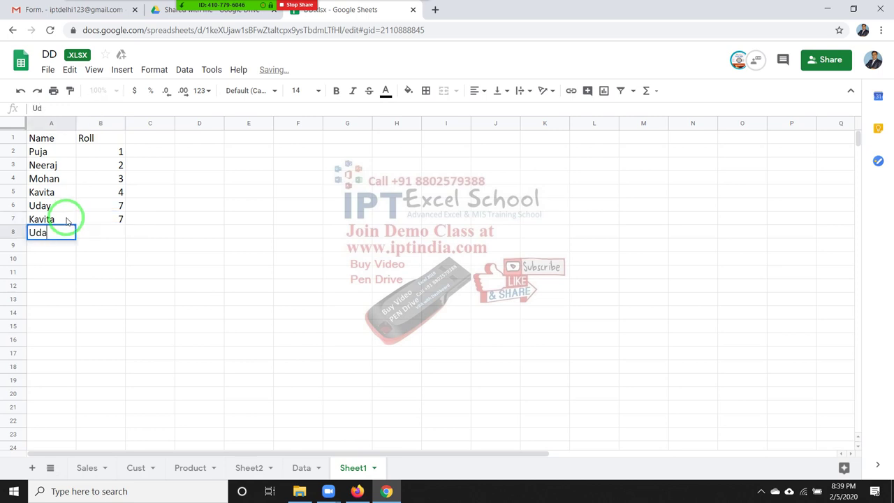
pyautogui.write('y')
pyautogui.press('Tab')
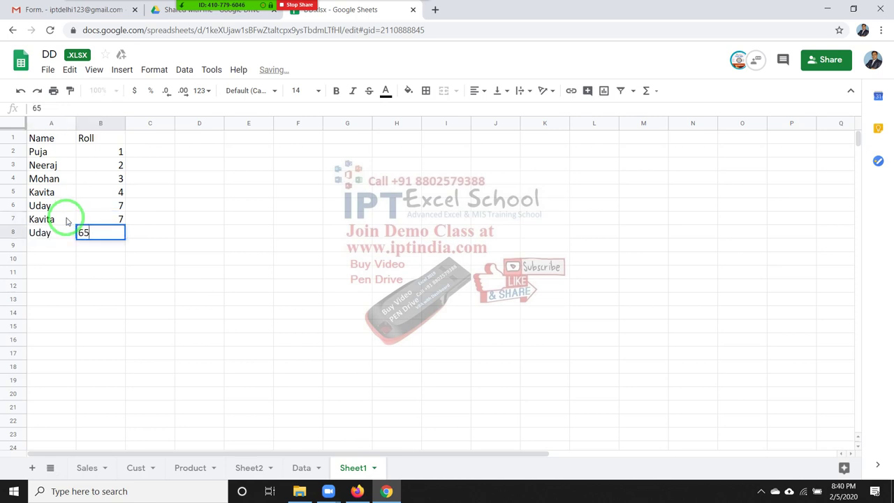
pyautogui.press('Return')
pyautogui.press('Left')
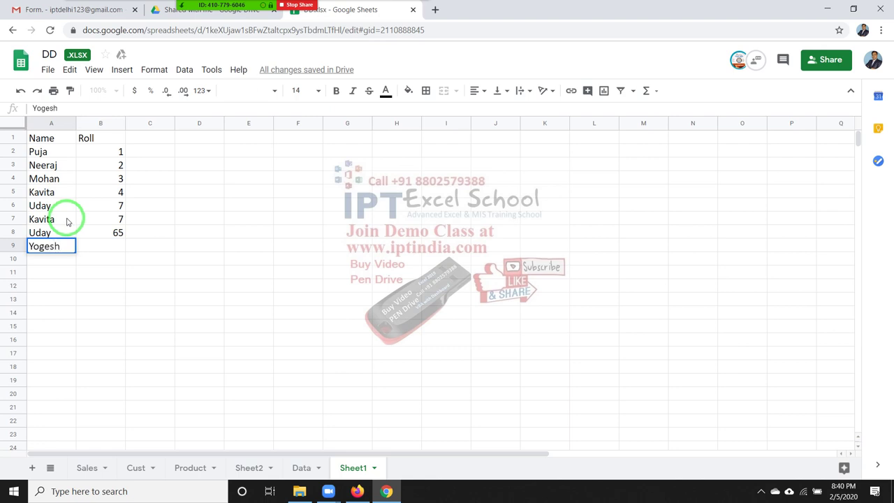
pyautogui.click(118, 250)
pyautogui.write('85')
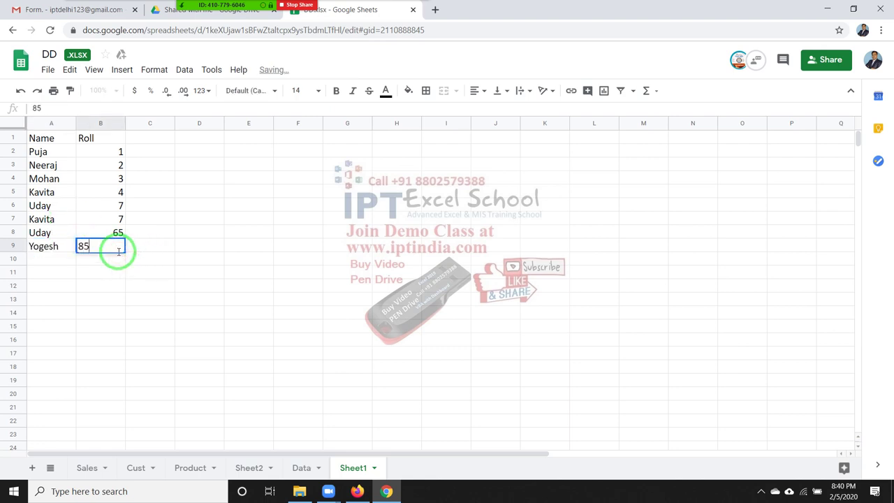
pyautogui.click(170, 253)
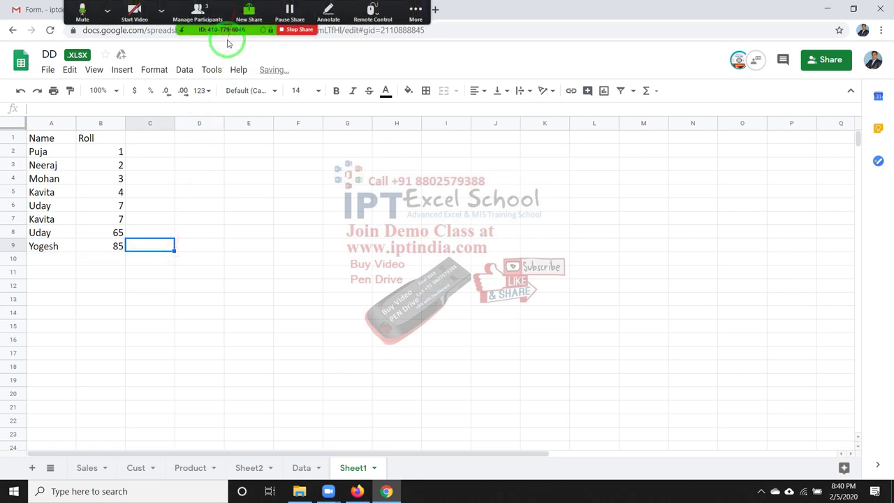
pyautogui.click(474, 195)
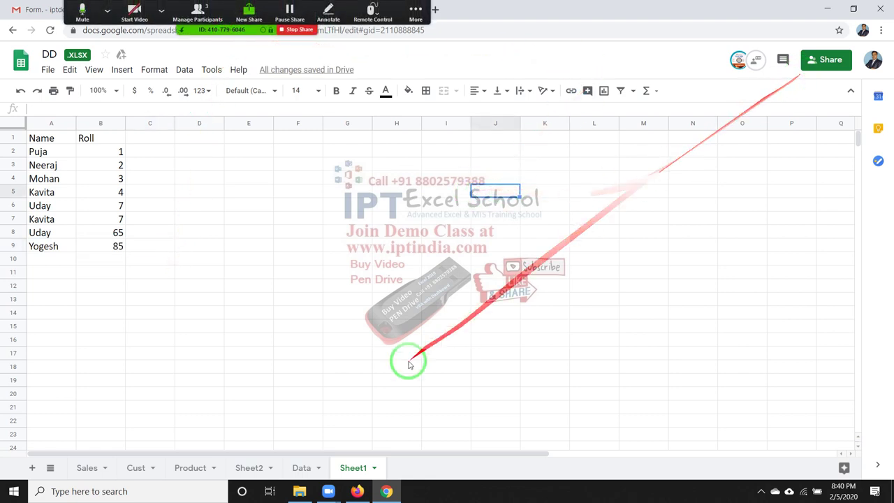
# - Refresh the local Google Drive folder three times, then check the cloud sync status panel
pyautogui.click(299, 491)
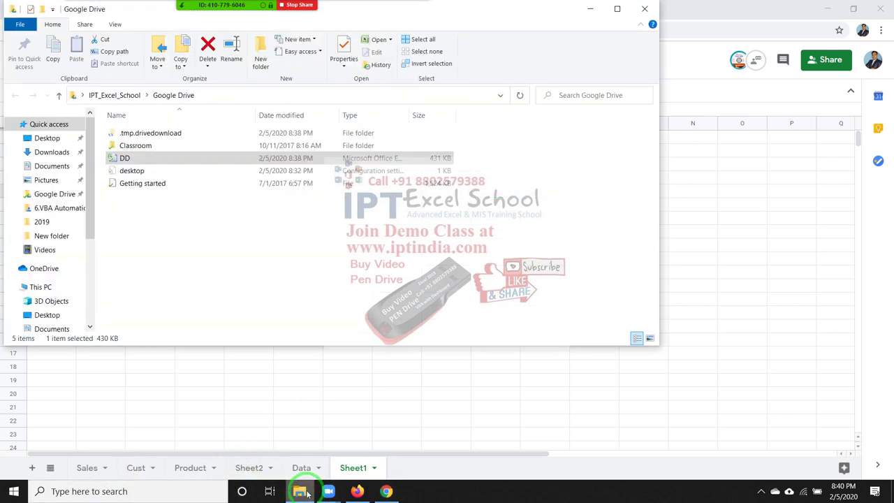
pyautogui.rightClick(208, 237)
pyautogui.click(238, 287)
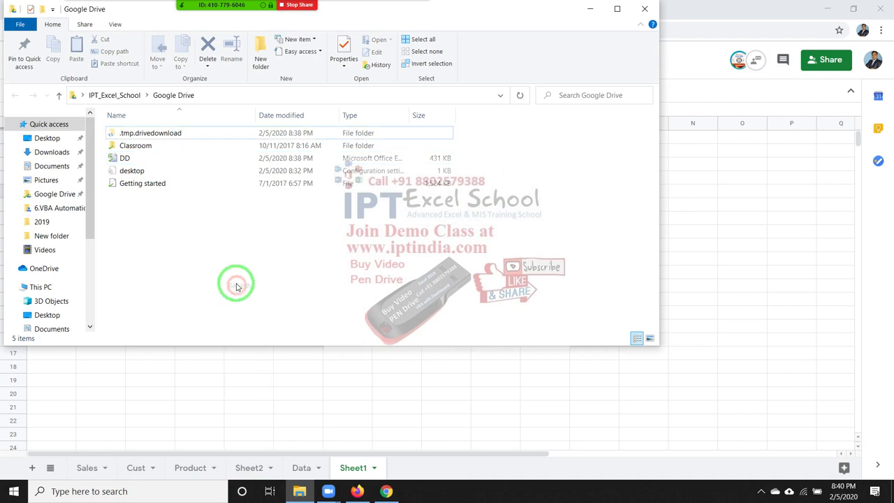
pyautogui.rightClick(228, 253)
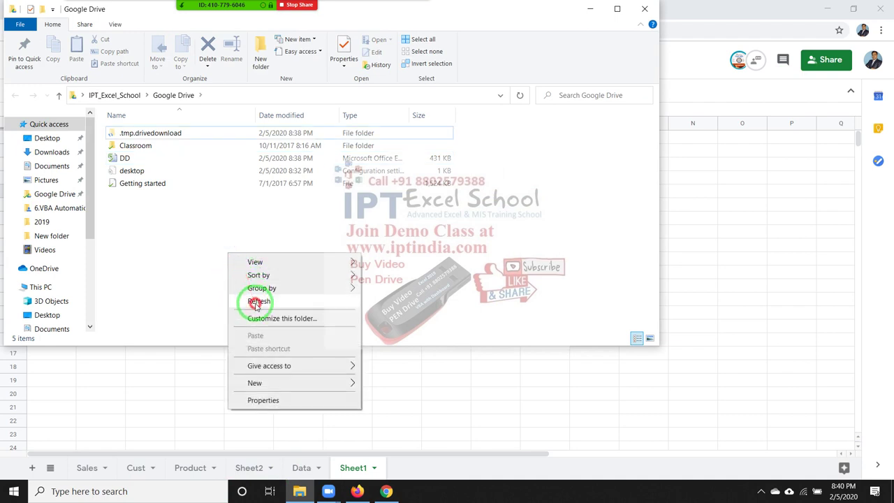
pyautogui.click(253, 299)
pyautogui.rightClick(246, 279)
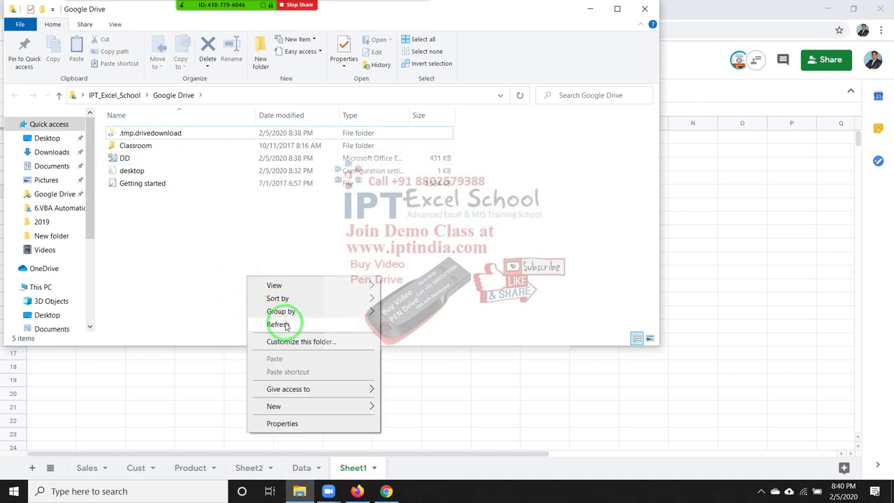
pyautogui.click(280, 327)
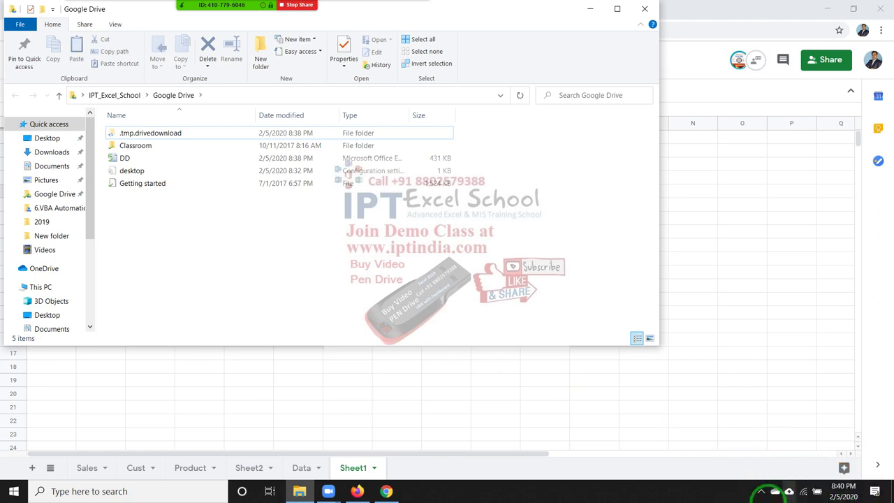
pyautogui.click(775, 494)
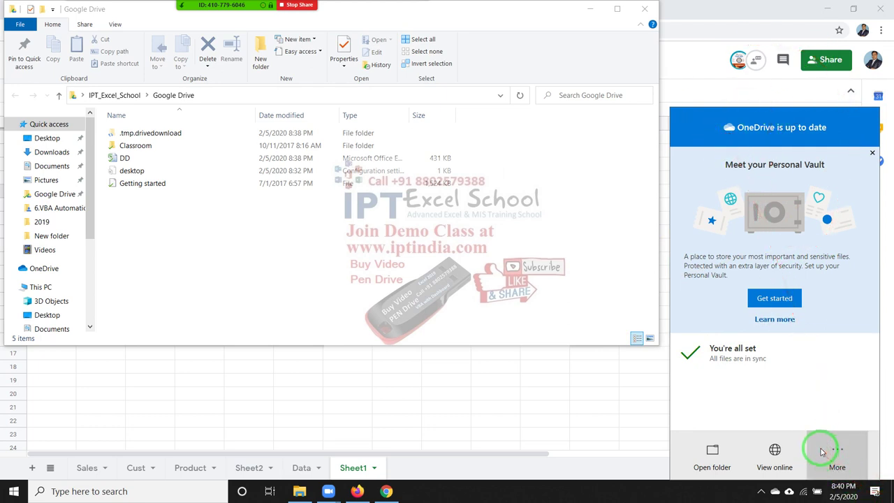
pyautogui.click(840, 450)
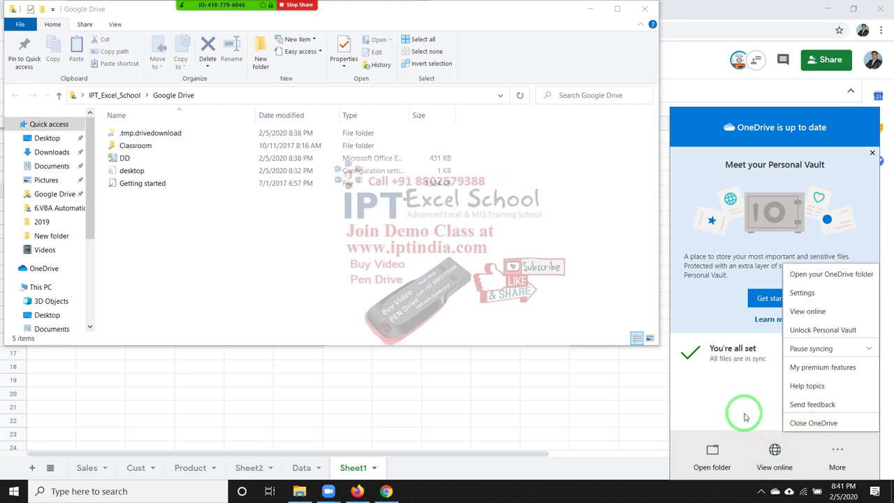
pyautogui.click(489, 274)
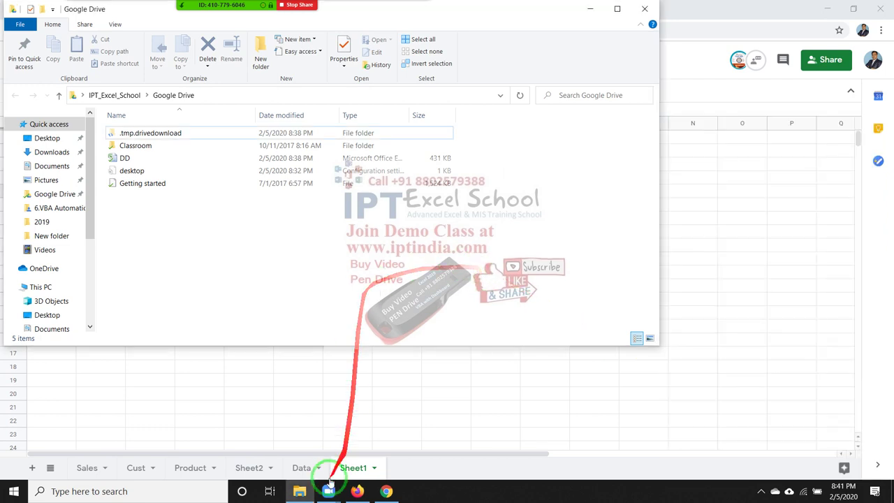
pyautogui.press('super')
pyautogui.write('e')
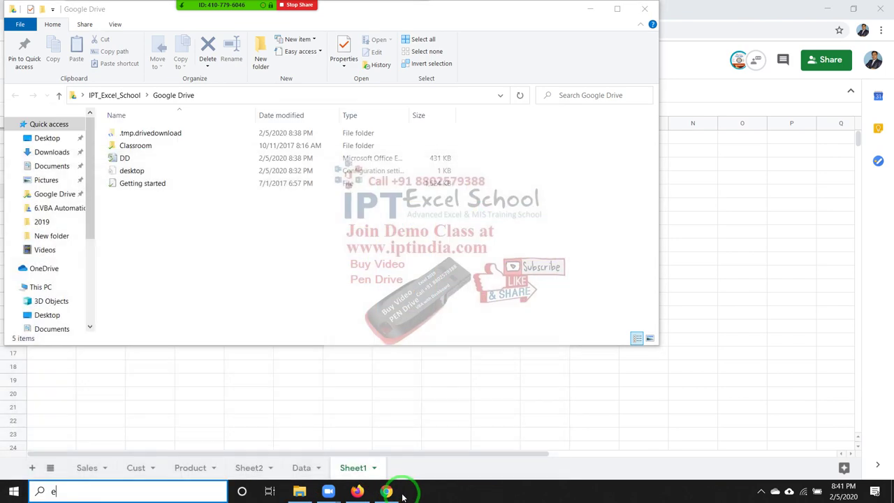
pyautogui.write('x')
pyautogui.press('Escape')
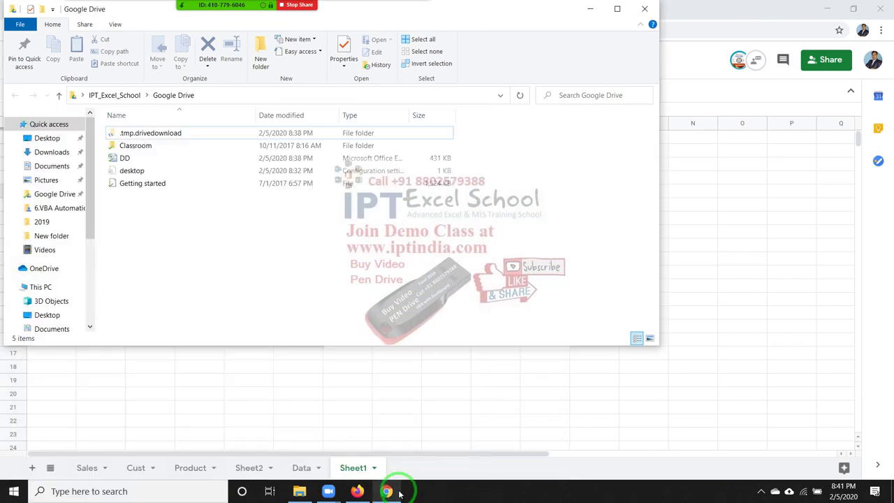
pyautogui.click(10, 492)
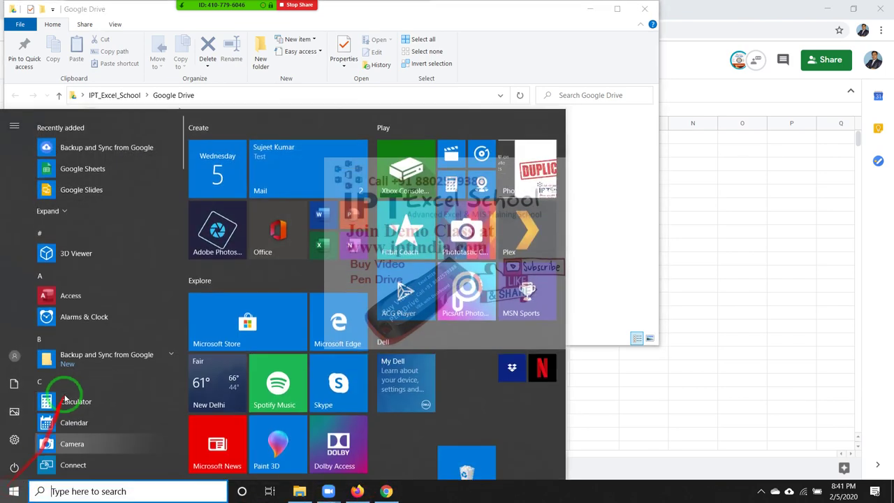
pyautogui.scroll(-3, 70, 399)
pyautogui.scroll(-3, 66, 409)
pyautogui.click(66, 409)
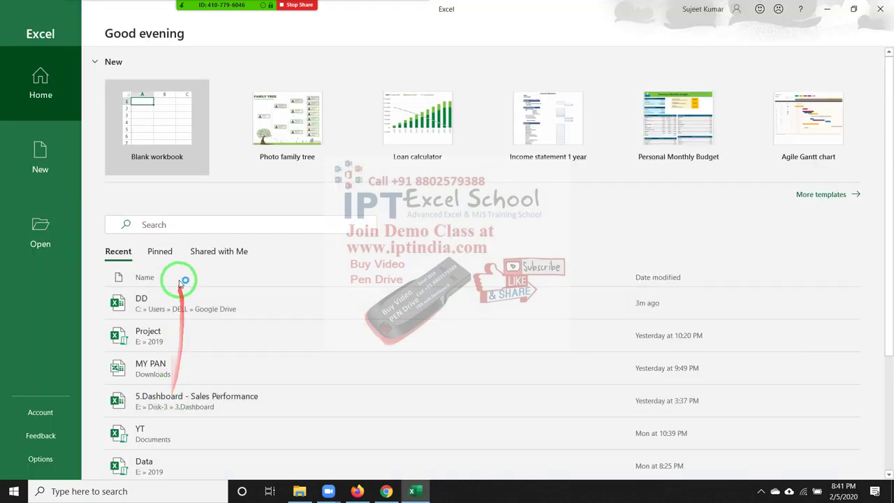
pyautogui.click(163, 306)
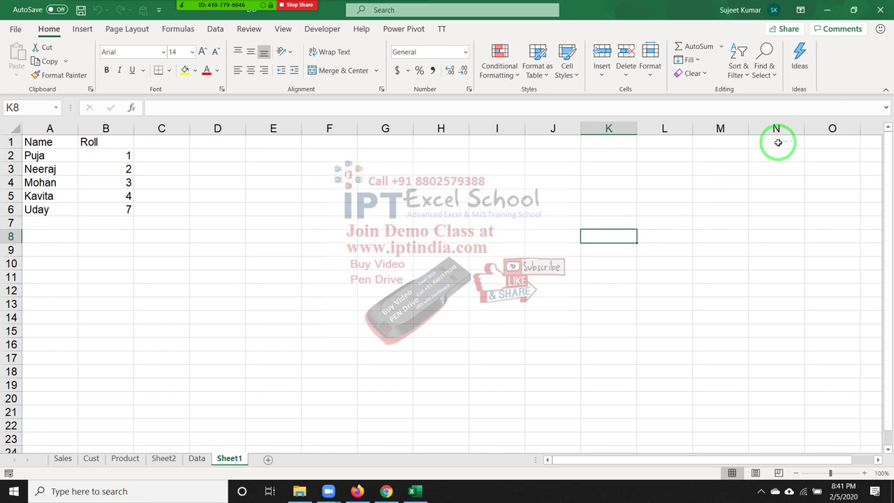
pyautogui.click(719, 172)
pyautogui.click(890, 13)
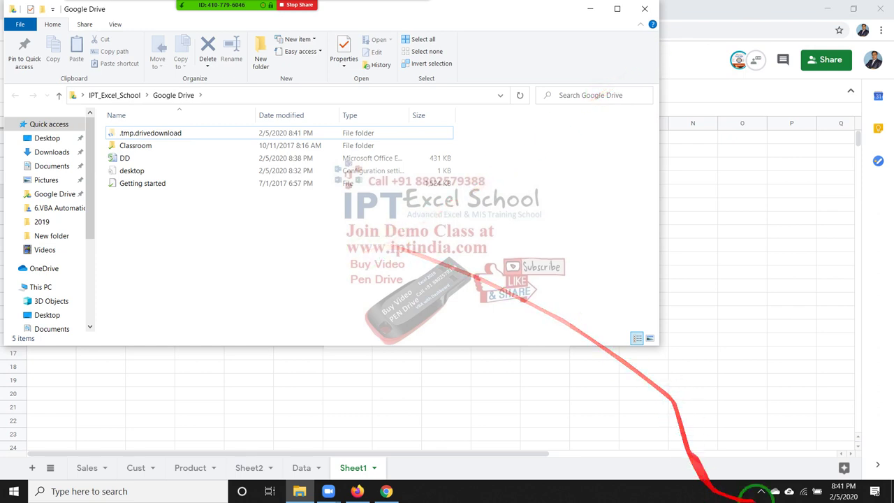
# - Pause syncing for the account from the Backup and Sync tray panel's settings menu
pyautogui.click(763, 492)
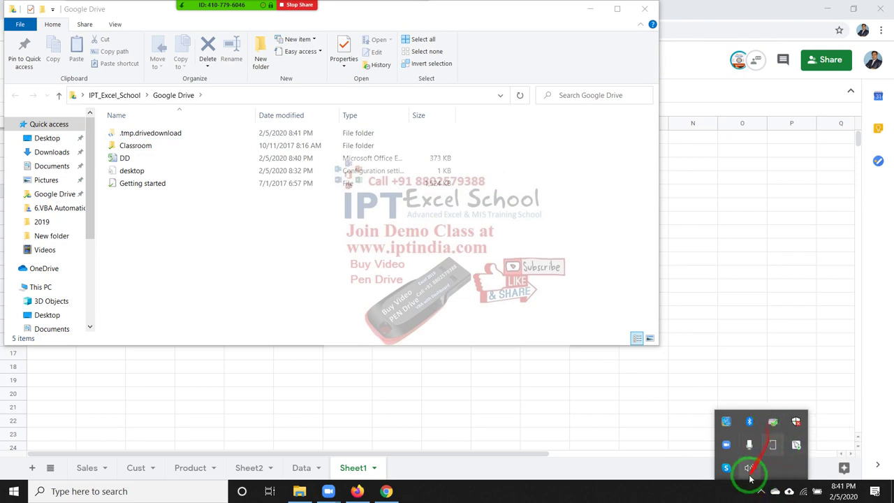
pyautogui.click(776, 493)
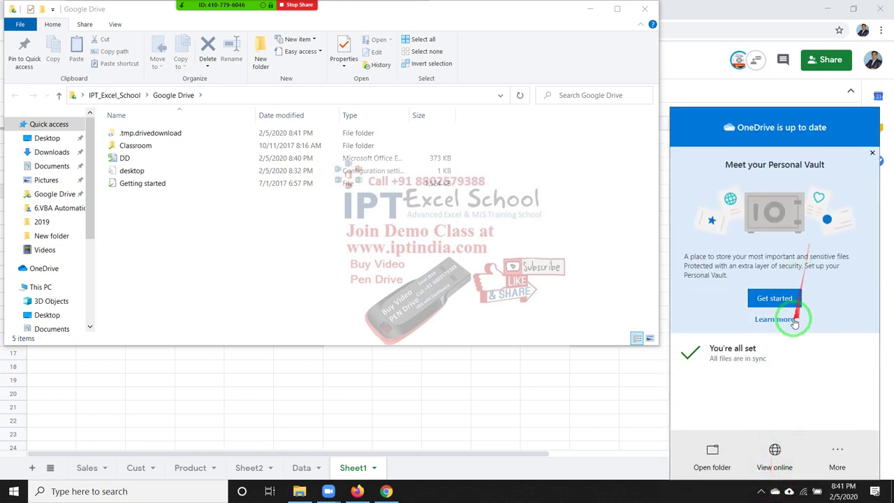
pyautogui.click(790, 493)
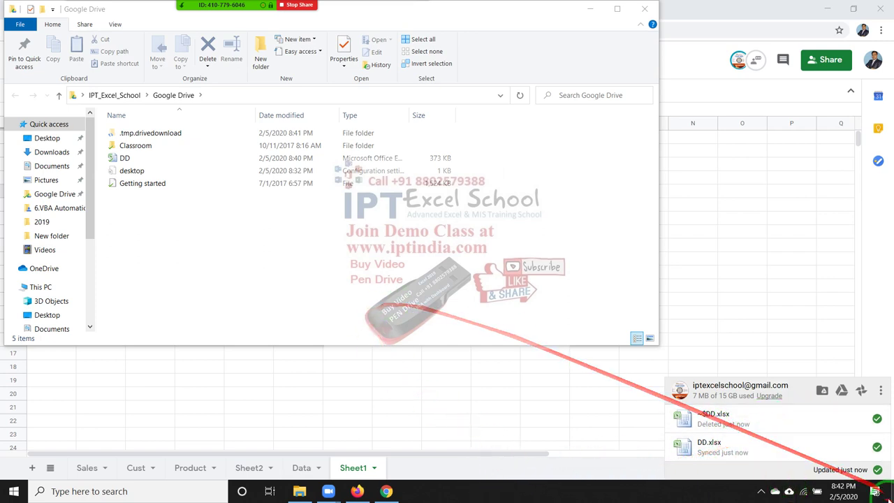
pyautogui.click(881, 394)
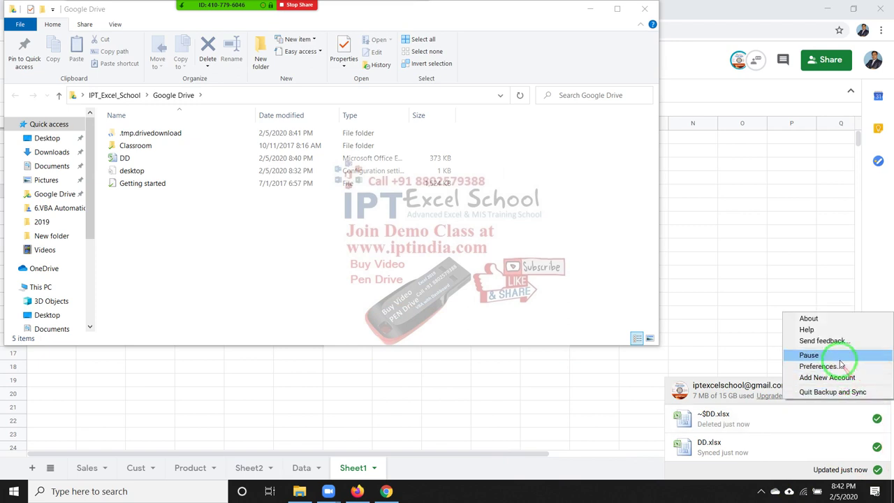
pyautogui.click(709, 400)
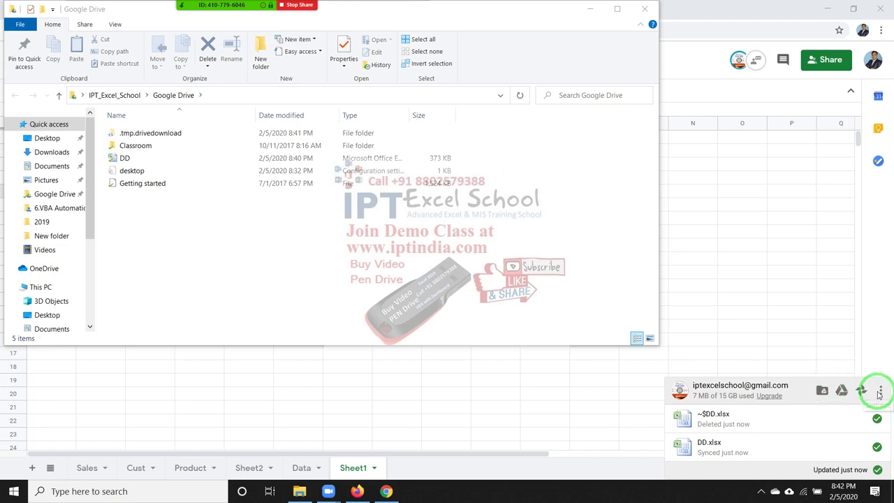
pyautogui.click(880, 392)
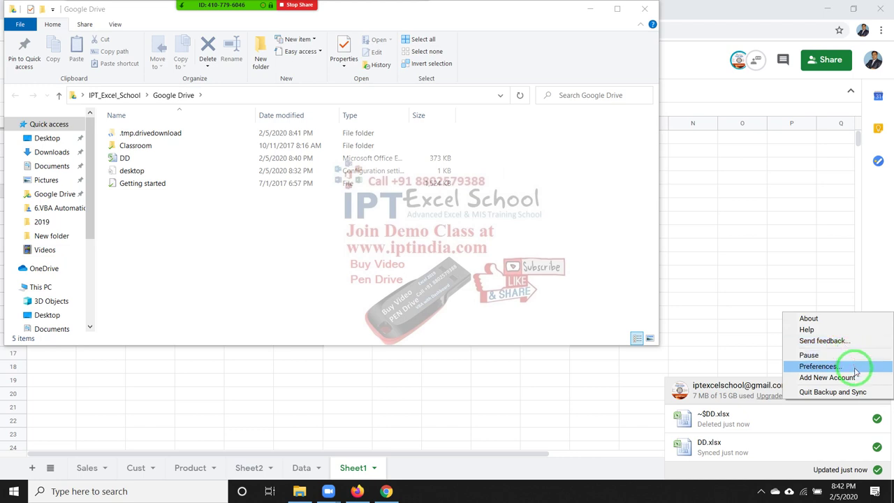
pyautogui.click(811, 356)
# - Resume syncing and confirm DD.xlsx is reported as synced, returning to File Explorer
pyautogui.click(790, 495)
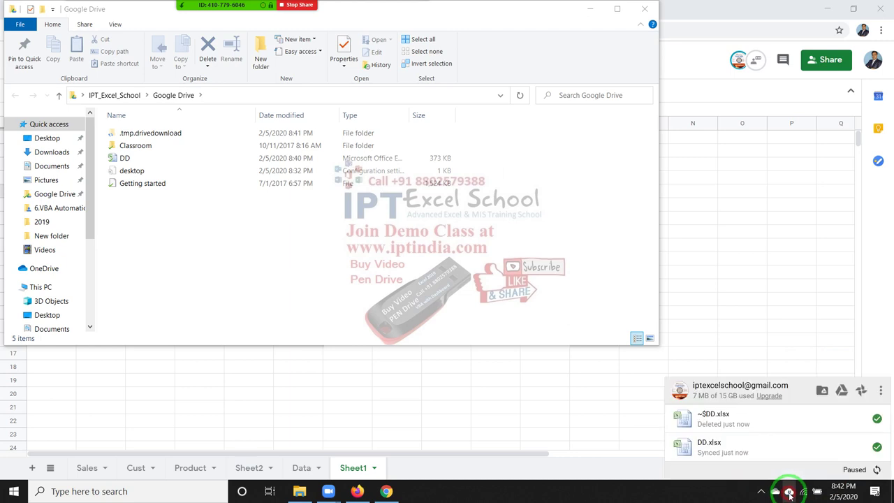
pyautogui.click(879, 394)
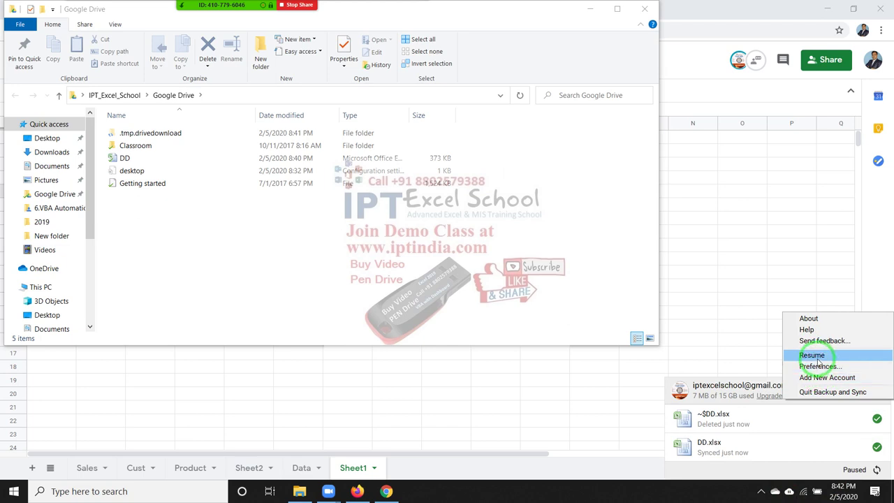
pyautogui.click(819, 358)
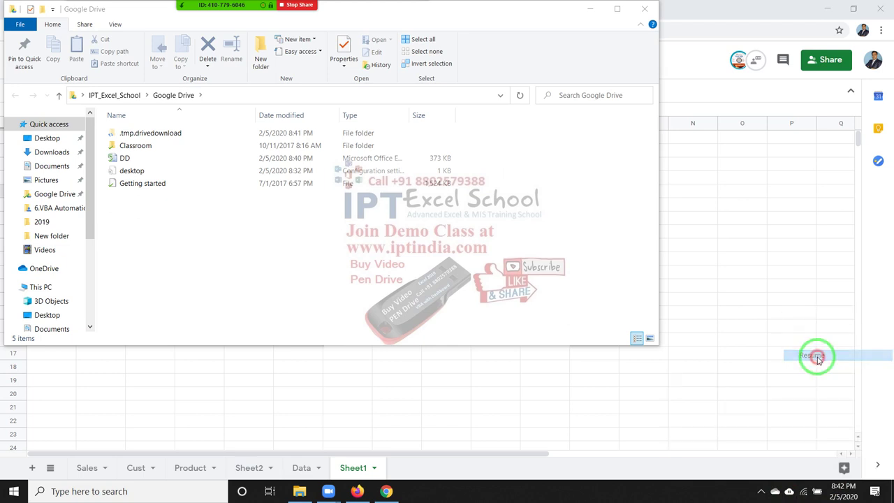
pyautogui.click(789, 491)
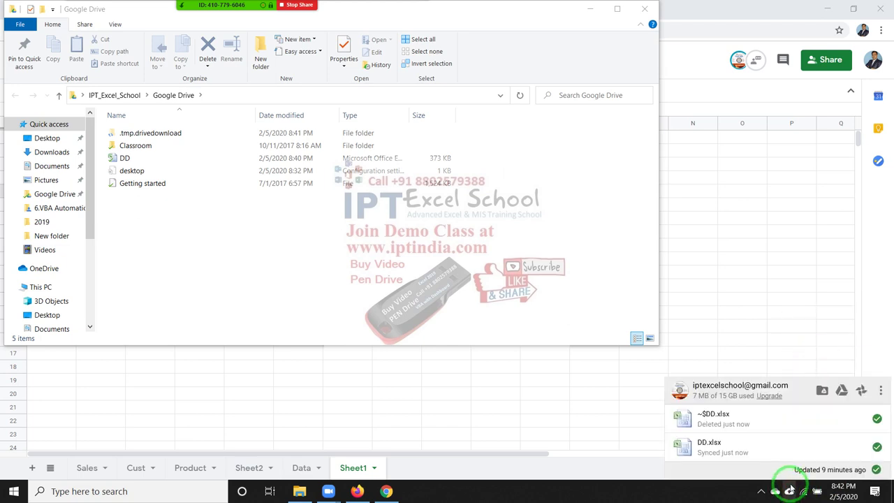
pyautogui.click(301, 491)
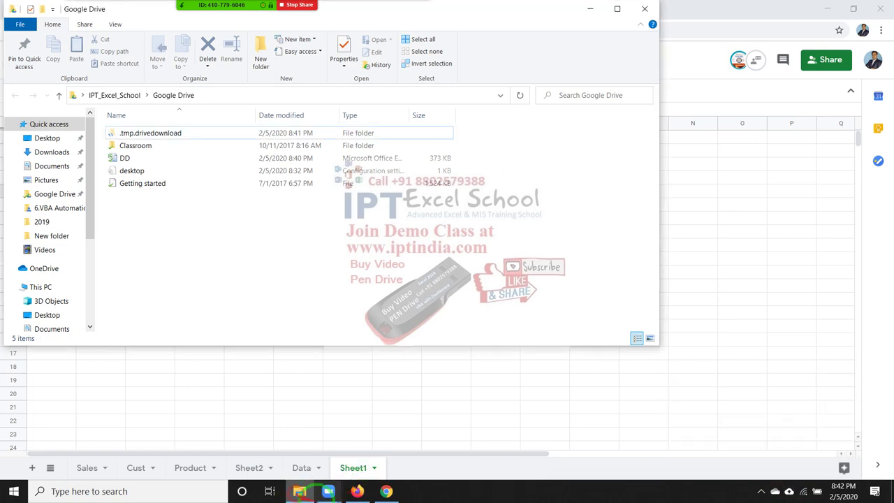
# - Close the DD.xlsx Sheets tab and preview in Chrome, then the DD.xlsx preview on the other account's My Drive
pyautogui.click(387, 492)
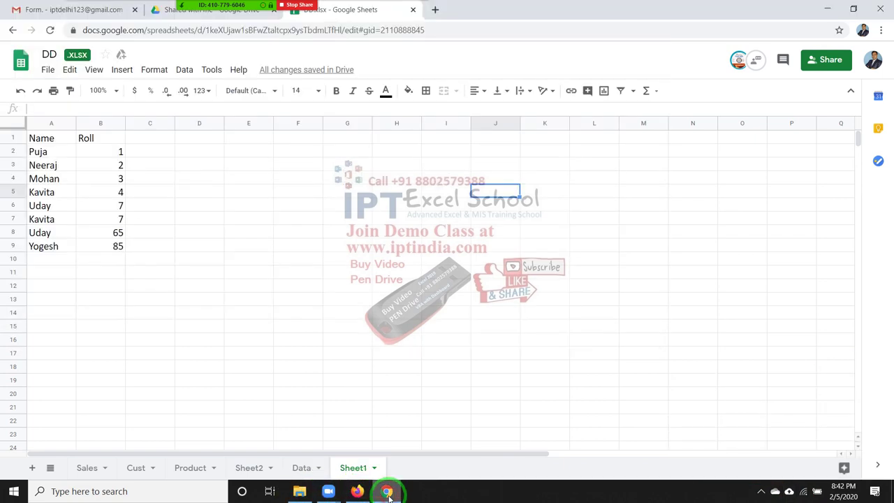
pyautogui.click(414, 12)
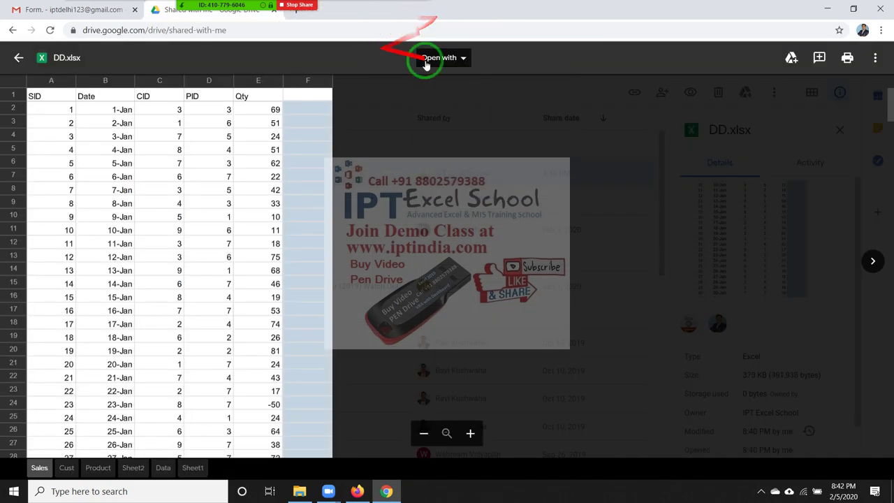
pyautogui.click(203, 64)
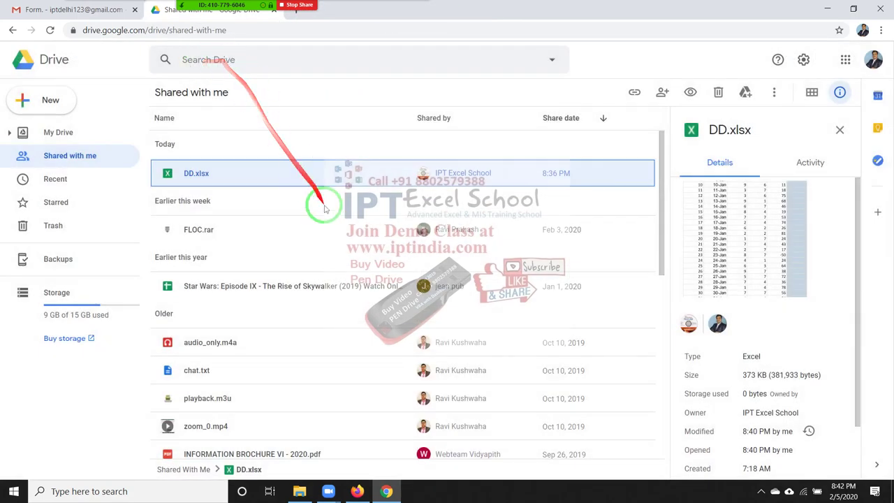
pyautogui.click(357, 492)
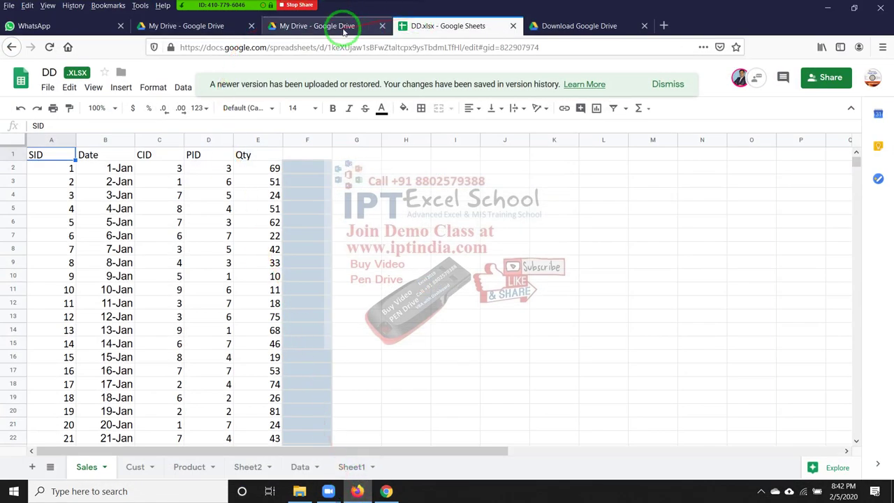
pyautogui.click(342, 25)
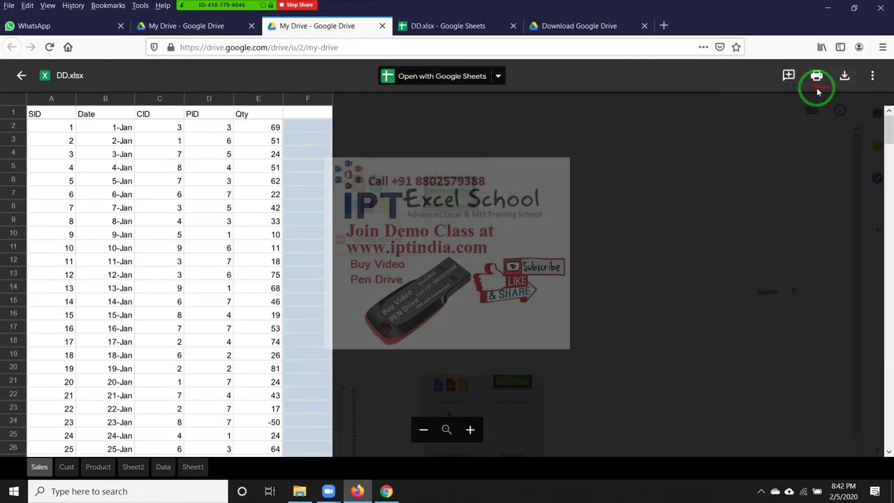
pyautogui.click(794, 90)
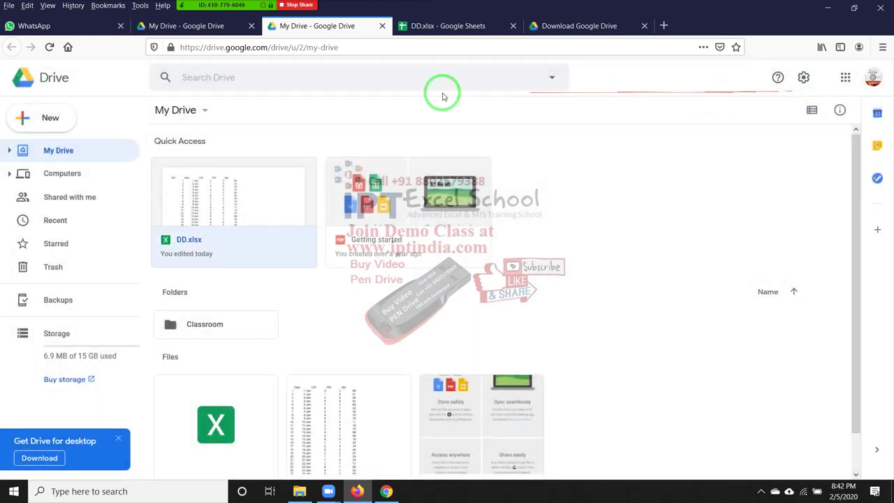
pyautogui.click(556, 202)
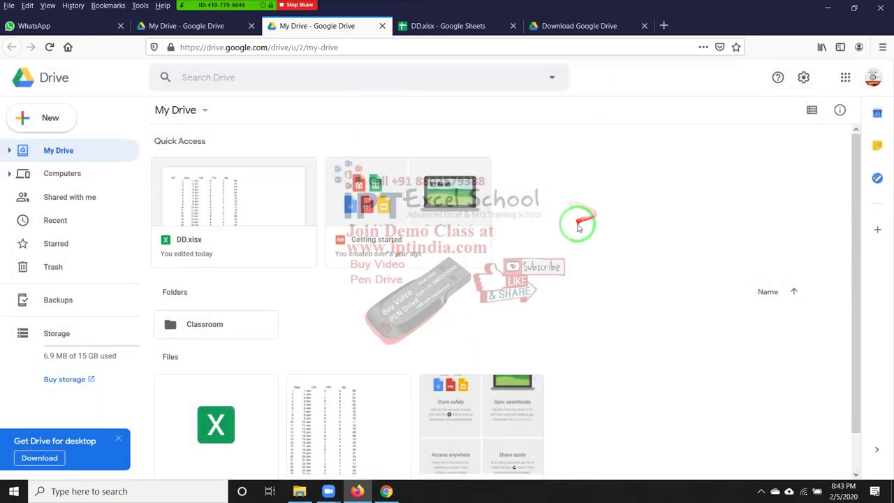
# - Reload the other account's My Drive twice to fetch DD.xlsx's latest version, then show the desktop
pyautogui.click(50, 49)
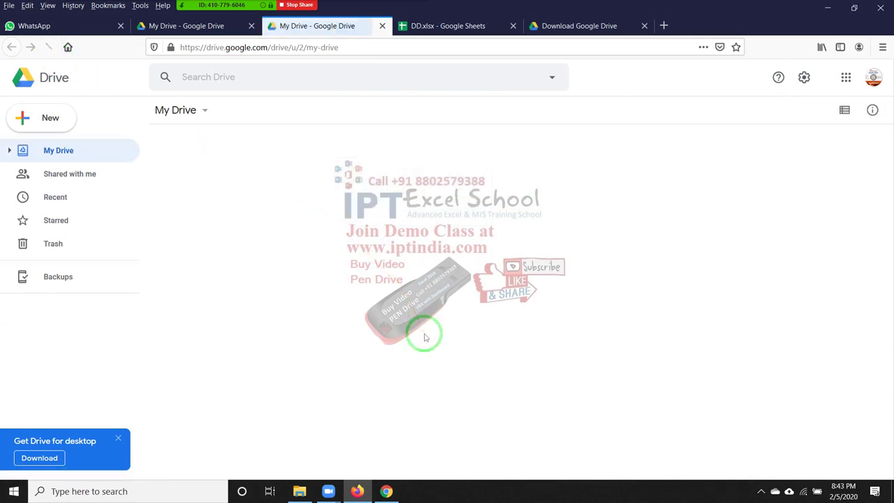
pyautogui.scroll(-1, 398, 322)
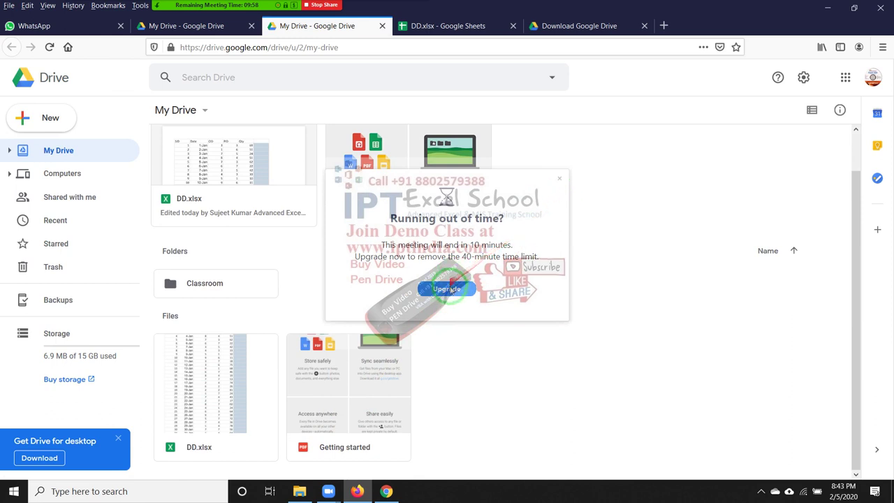
pyautogui.click(559, 181)
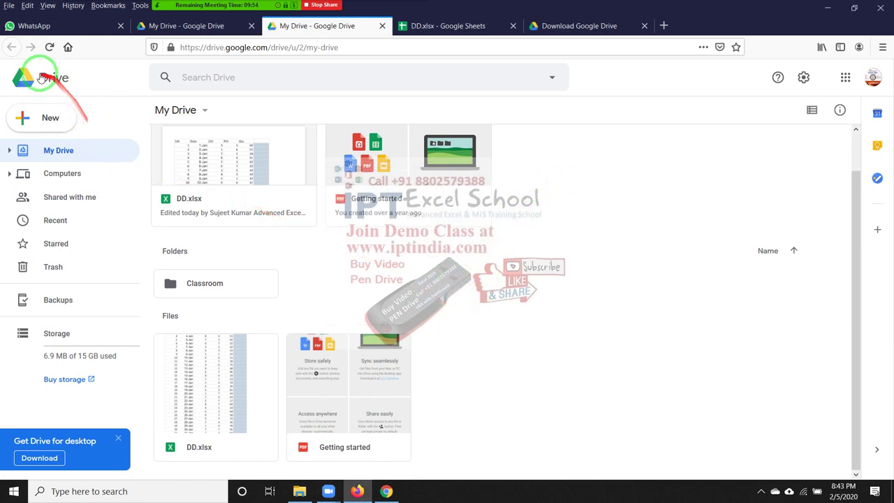
pyautogui.click(48, 49)
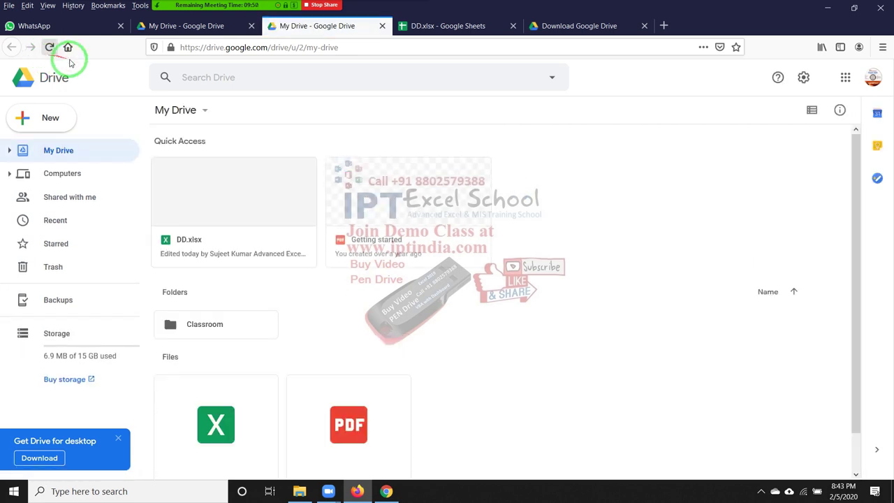
pyautogui.scroll(-1, 392, 318)
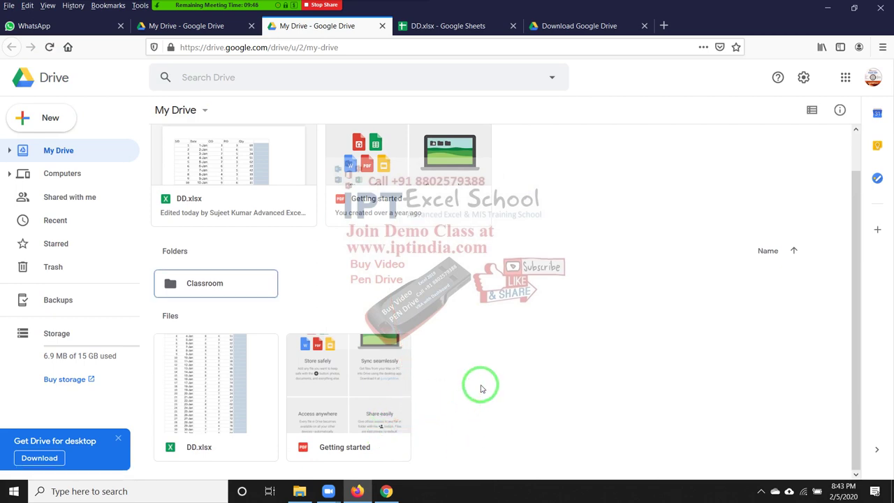
pyautogui.press('super')
pyautogui.press('super')
pyautogui.click(357, 491)
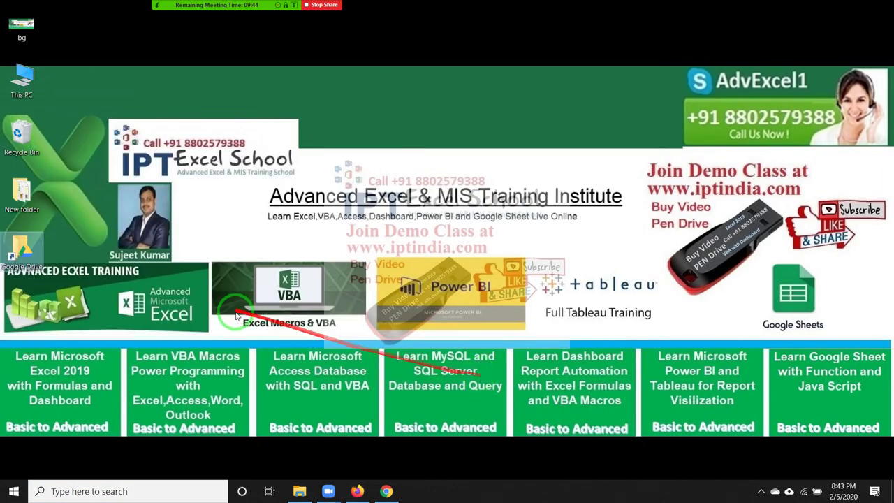
# - Check that the Backup and Sync panel reports DD.xlsx synced 1 minute ago
pyautogui.moveTo(21, 255); pyautogui.dragTo(357, 491)
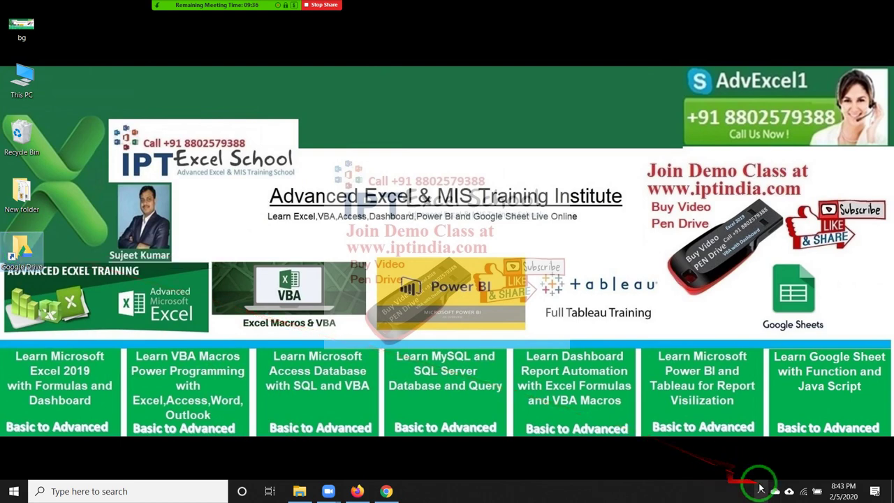
pyautogui.click(789, 492)
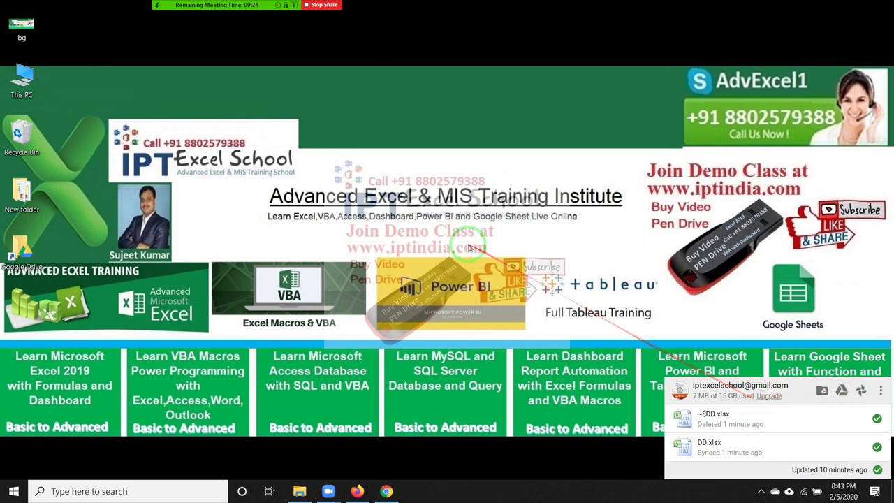
pyautogui.click(403, 229)
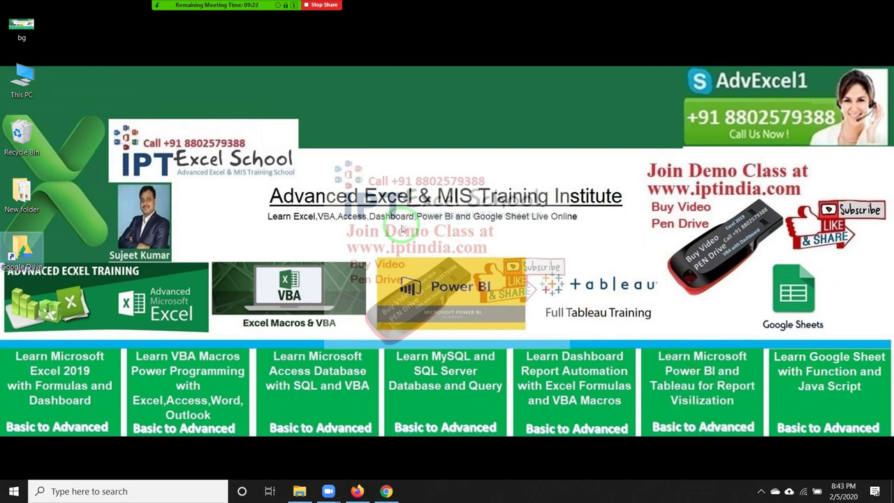